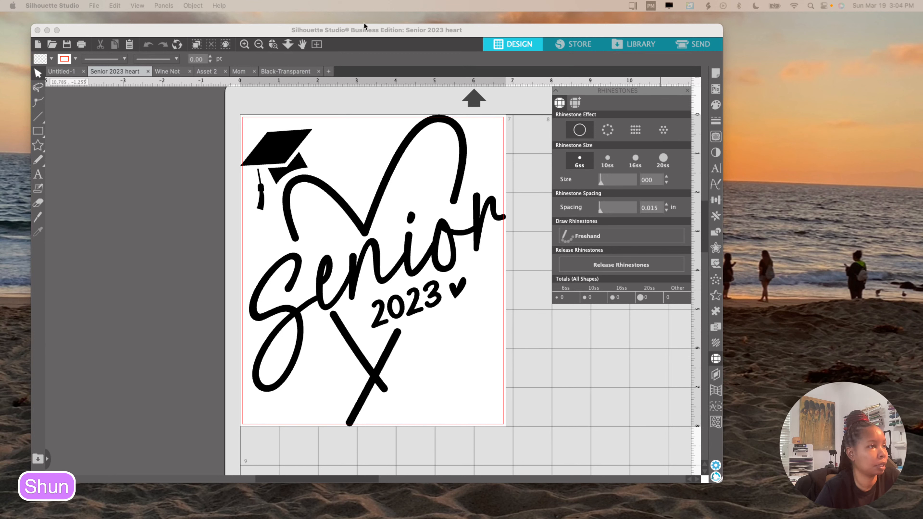
Step: Enlarge the design window so that it fills most of the screen
{"action": "left_click", "coordinate": [371, 32]}
{"action": "left_click_drag", "start_coordinate": [723, 182], "coordinate": [894, 185]}
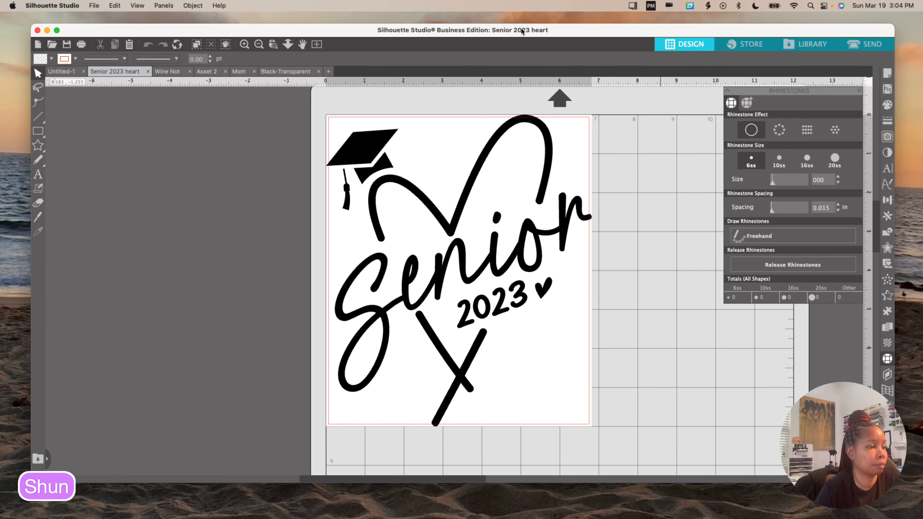
{"action": "mouse_move", "coordinate": [521, 29]}
{"action": "left_mouse_down"}
{"action": "mouse_move", "coordinate": [516, 50]}
{"action": "mouse_move", "coordinate": [514, 19]}
{"action": "left_mouse_up"}
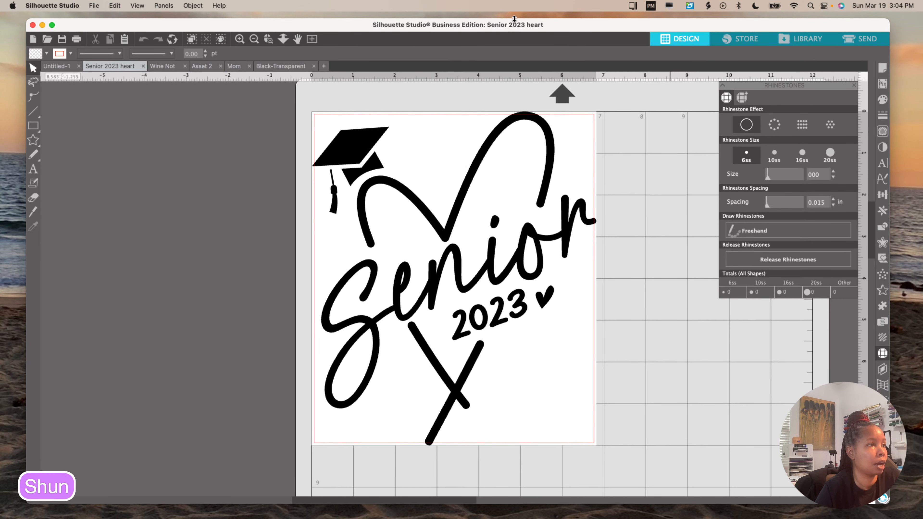
Step: Select the large heart outline of the Senior 2023 design to check its width and height, and clear the selection
{"action": "left_click", "coordinate": [476, 182]}
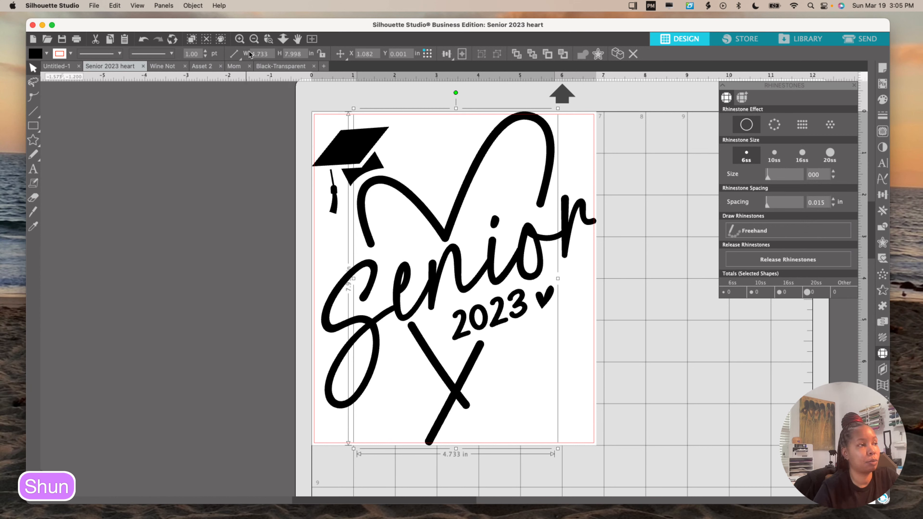
{"action": "left_click_drag", "start_coordinate": [269, 54], "coordinate": [249, 53]}
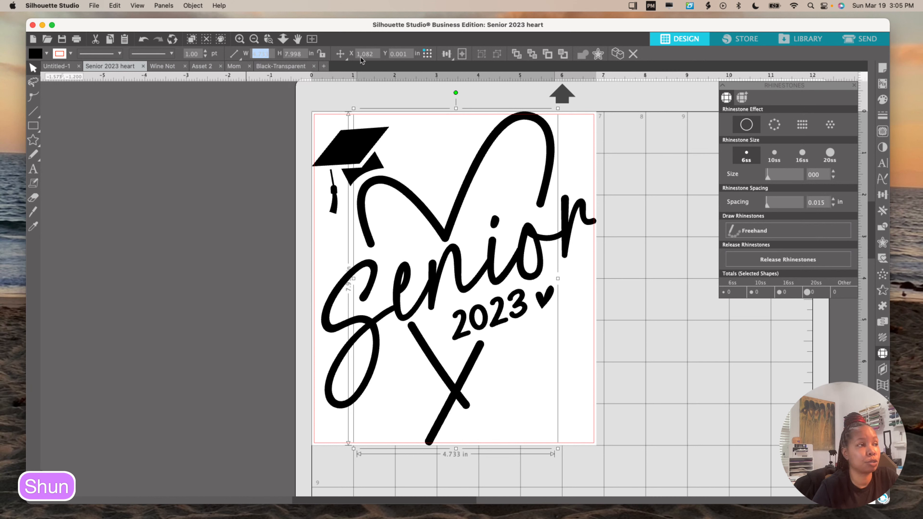
{"action": "left_click_drag", "start_coordinate": [303, 54], "coordinate": [285, 55]}
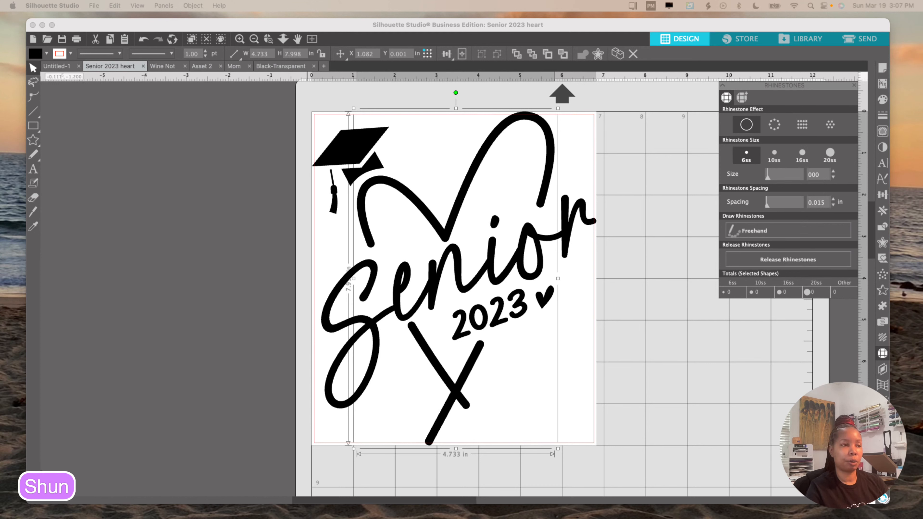
{"action": "left_click", "coordinate": [518, 295]}
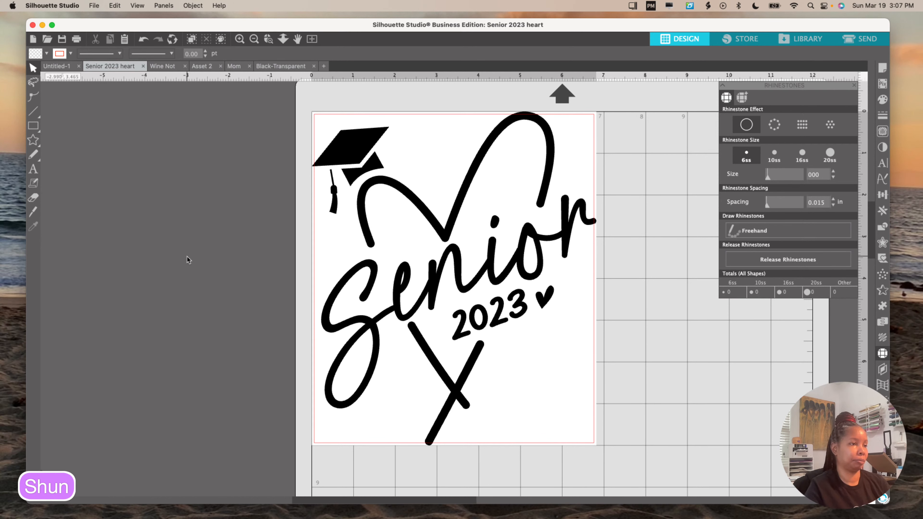
{"action": "left_click", "coordinate": [485, 92]}
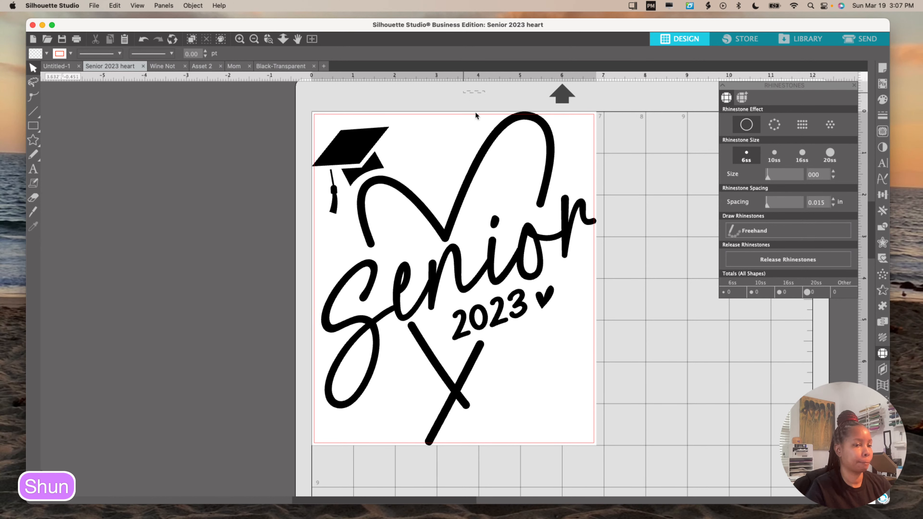
{"action": "left_click_drag", "start_coordinate": [404, 504], "coordinate": [474, 504]}
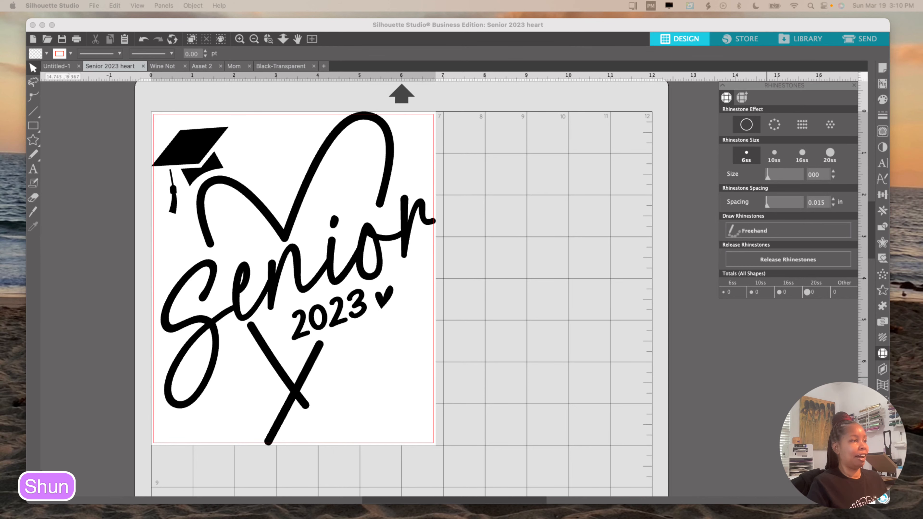
{"action": "left_click_drag", "start_coordinate": [611, 26], "coordinate": [611, 24]}
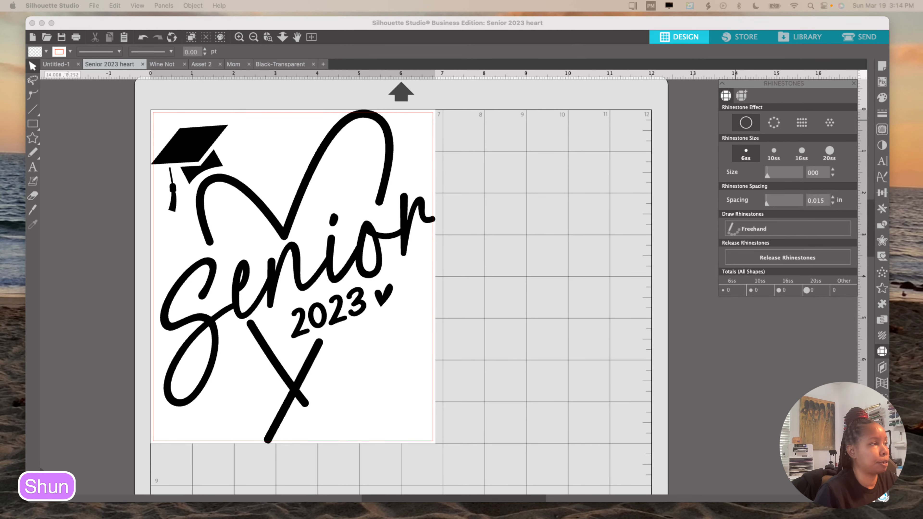
Step: Look through the open Wine Not, Asset 2, Mom and Black-Transparent designs to compare their artwork
{"action": "left_click", "coordinate": [162, 64]}
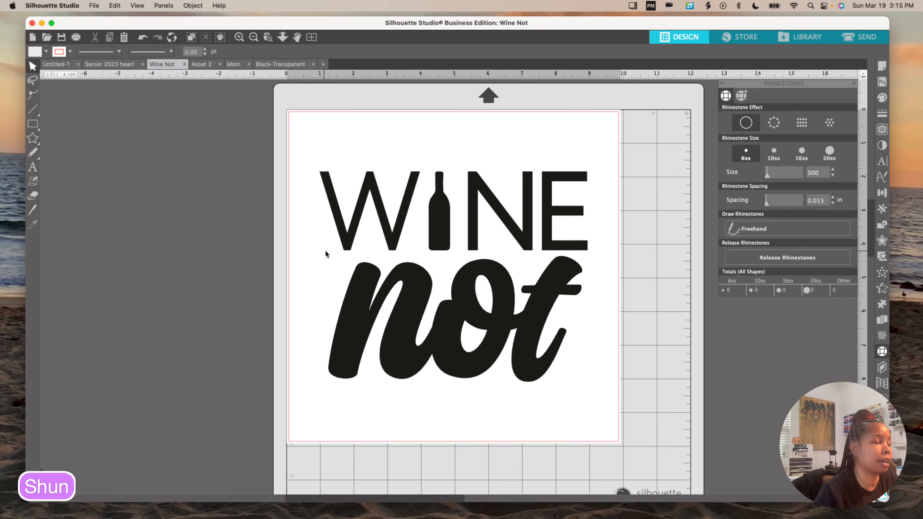
{"action": "left_click", "coordinate": [201, 65]}
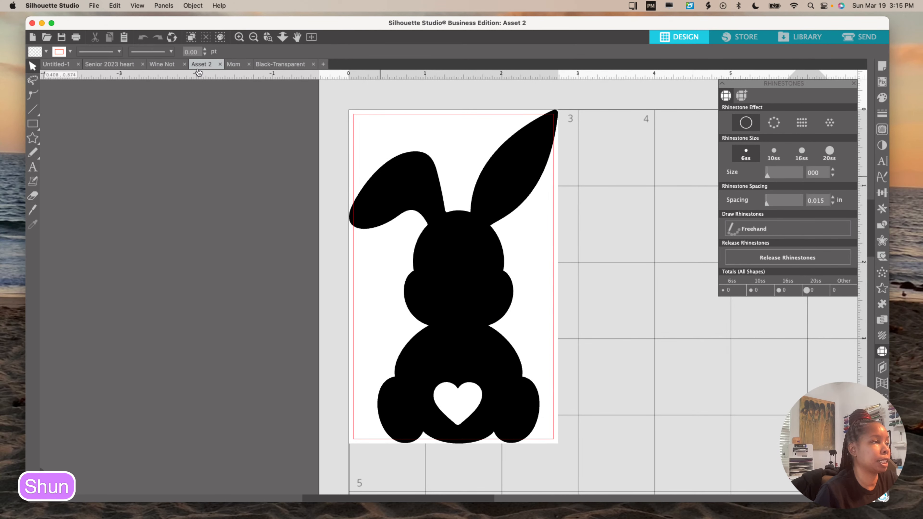
{"action": "left_click", "coordinate": [233, 65]}
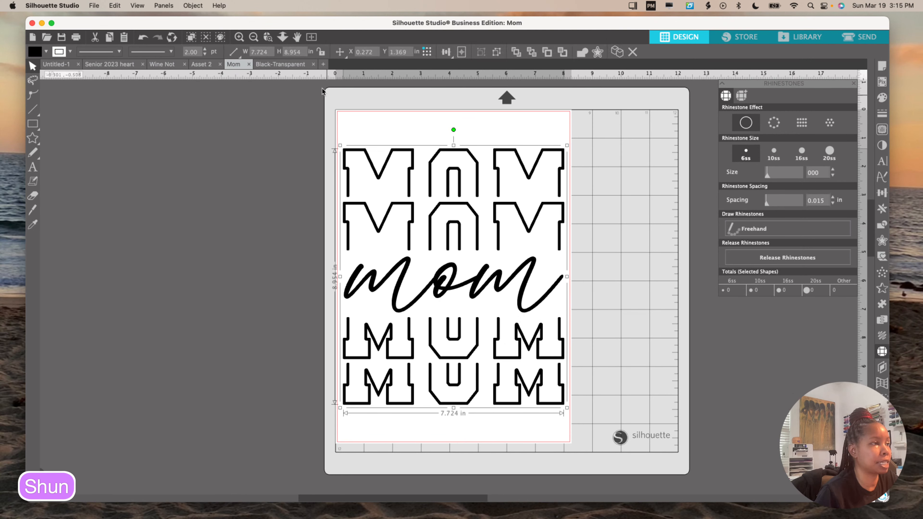
{"action": "left_click", "coordinate": [276, 65]}
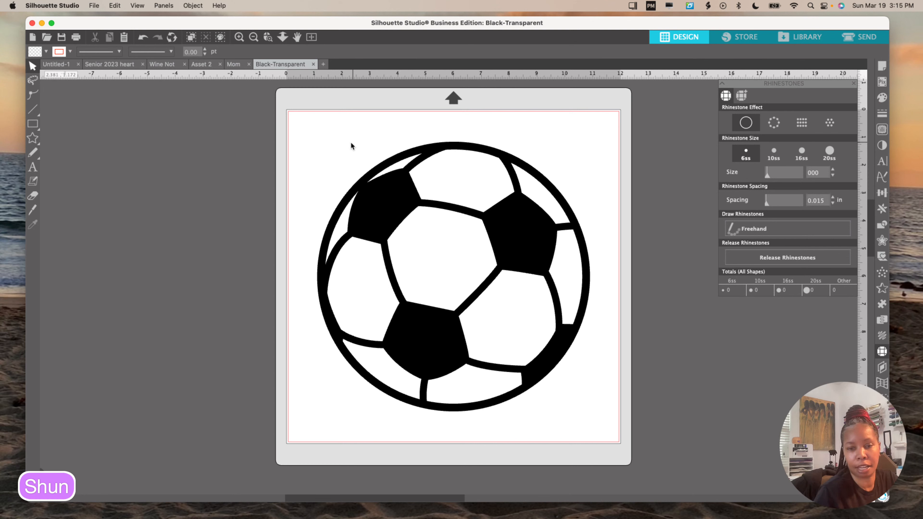
{"action": "left_click", "coordinate": [33, 138]}
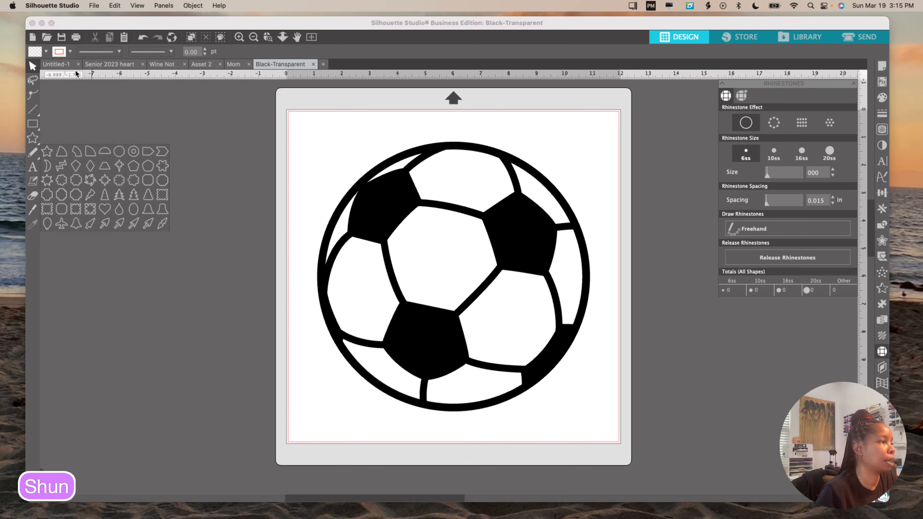
{"action": "left_click", "coordinate": [109, 66]}
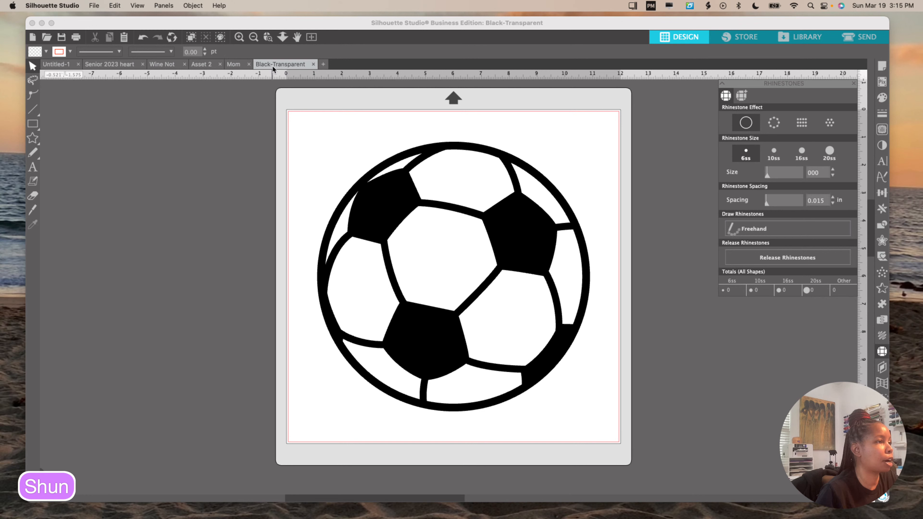
Step: Set the media size of the Wine Not design's page to 12x12
{"action": "left_click", "coordinate": [165, 63]}
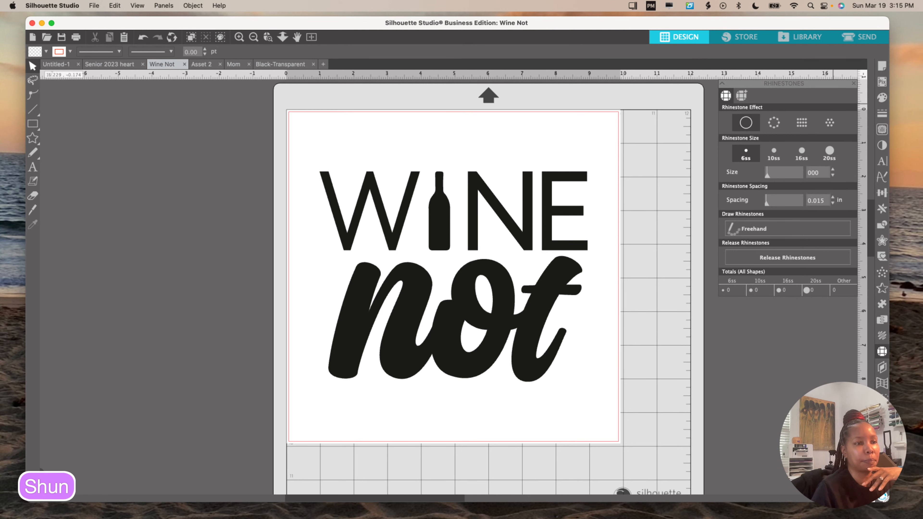
{"action": "left_click", "coordinate": [883, 67]}
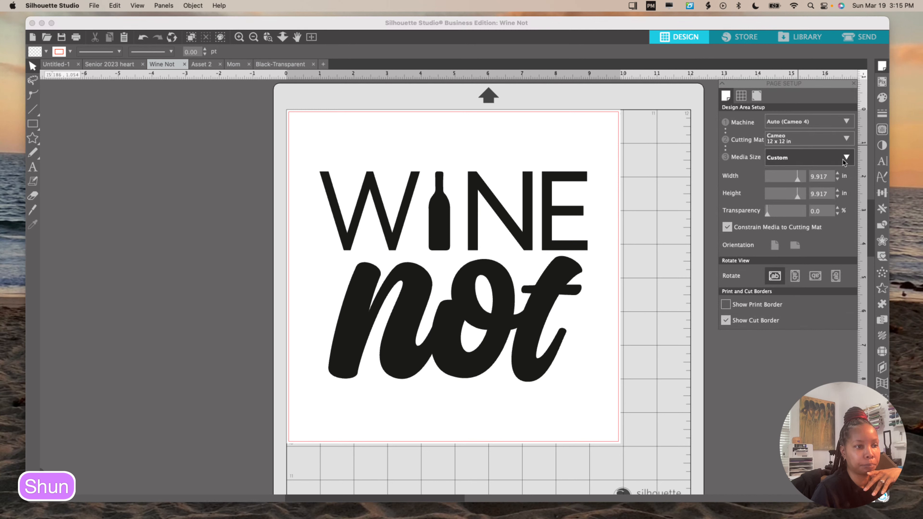
{"action": "left_click", "coordinate": [844, 162]}
{"action": "left_click", "coordinate": [795, 178]}
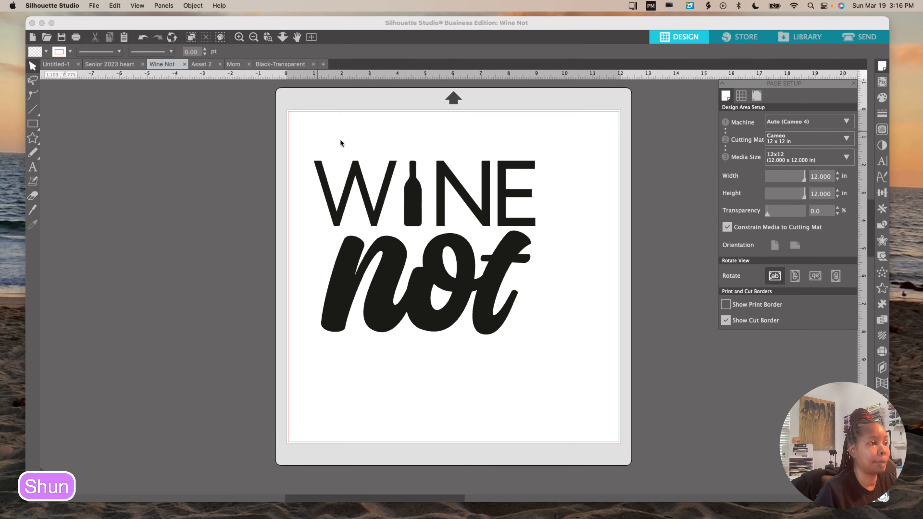
Step: Select the letter W and the whole Wine Not artwork to examine its pieces and dimensions, and clear the selection
{"action": "left_click", "coordinate": [387, 187]}
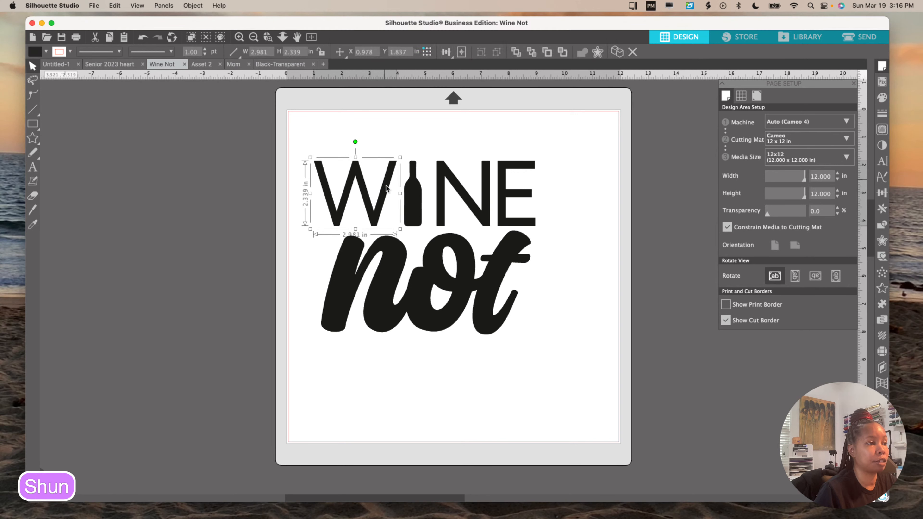
{"action": "left_click", "coordinate": [377, 258]}
{"action": "left_click_drag", "start_coordinate": [299, 137], "coordinate": [581, 354]}
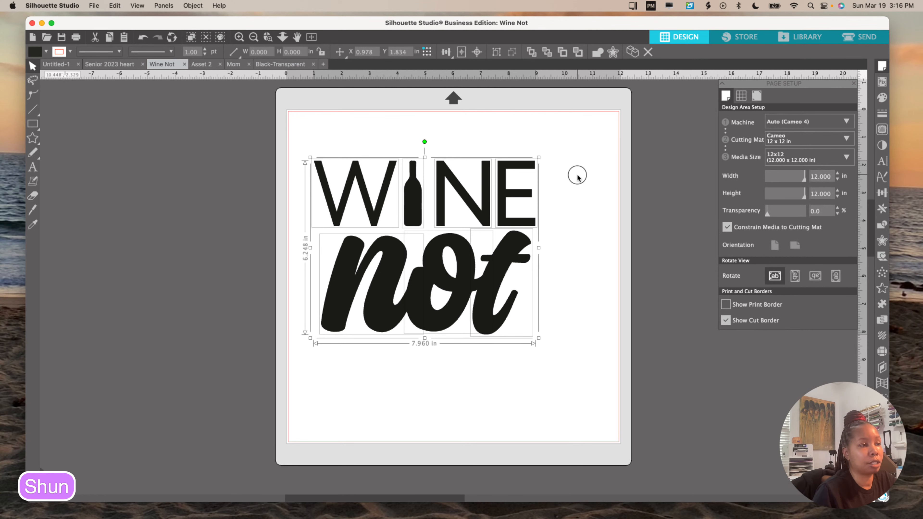
{"action": "left_click", "coordinate": [577, 175]}
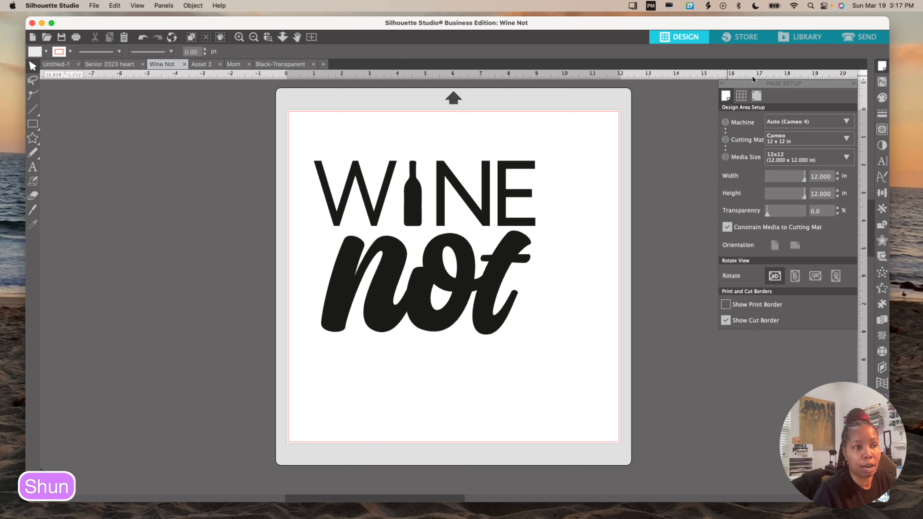
Step: Apply the edge rhinestone effect to the soccer ball in the Black-Transparent design
{"action": "left_click", "coordinate": [882, 351]}
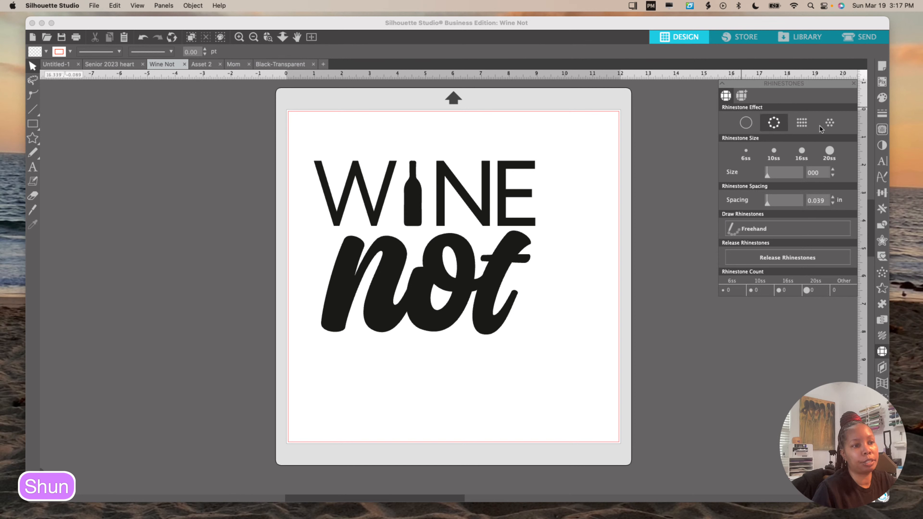
{"action": "left_click", "coordinate": [276, 64]}
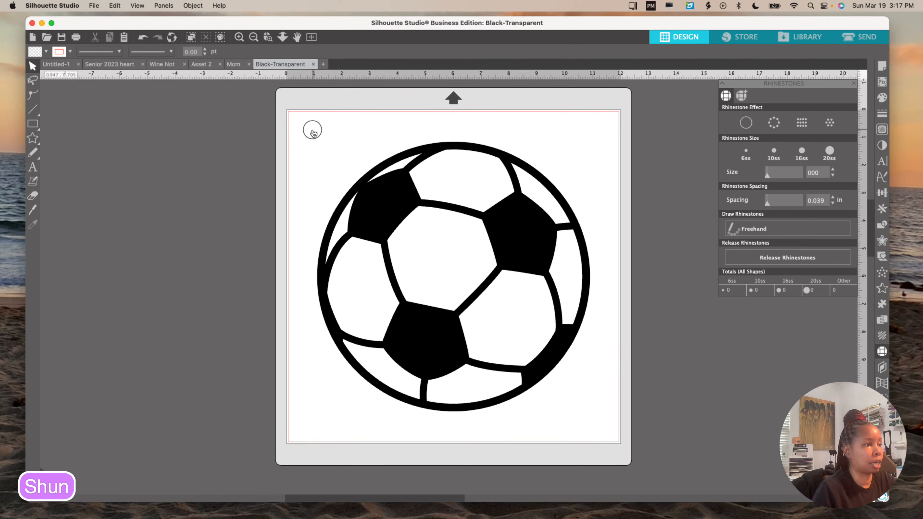
{"action": "left_click", "coordinate": [379, 205]}
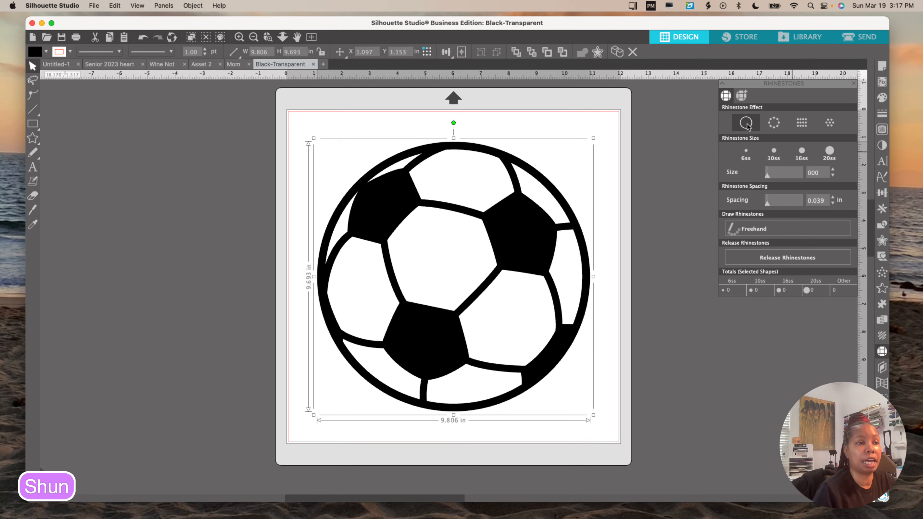
{"action": "left_click", "coordinate": [775, 126]}
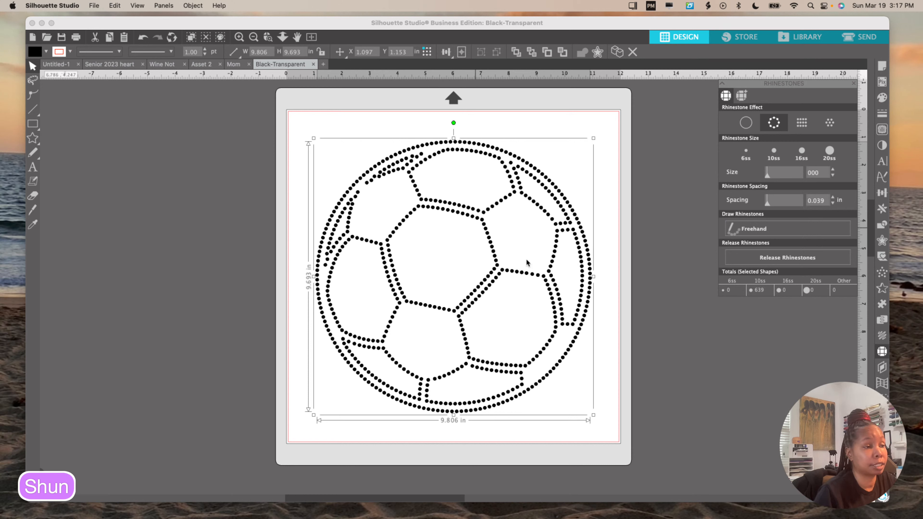
Step: Compare the linear and radial rhinestone fills on the soccer ball, and settle on the linear fill
{"action": "left_click", "coordinate": [802, 123]}
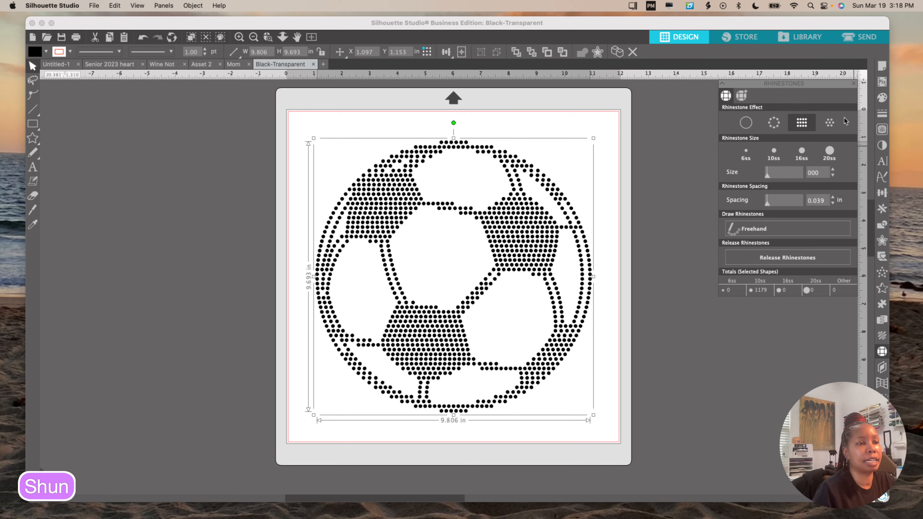
{"action": "left_click", "coordinate": [833, 124]}
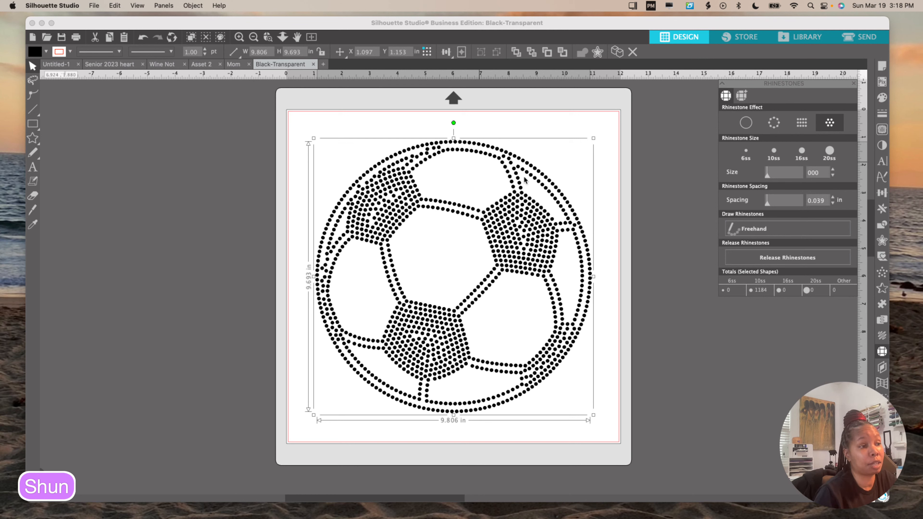
{"action": "left_click", "coordinate": [802, 124]}
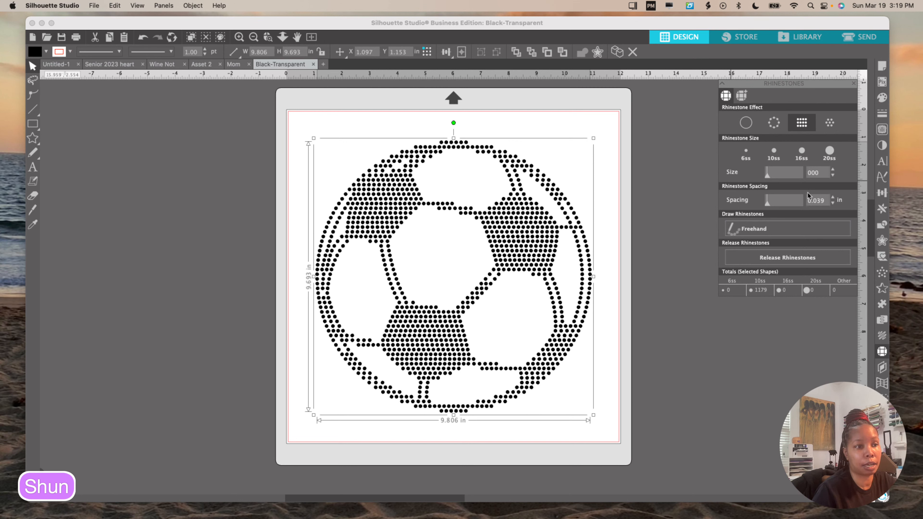
Step: Try 6ss rhinestones on the soccer ball, return to 10ss, and set the spacing to 0.010 in
{"action": "left_click", "coordinate": [746, 154]}
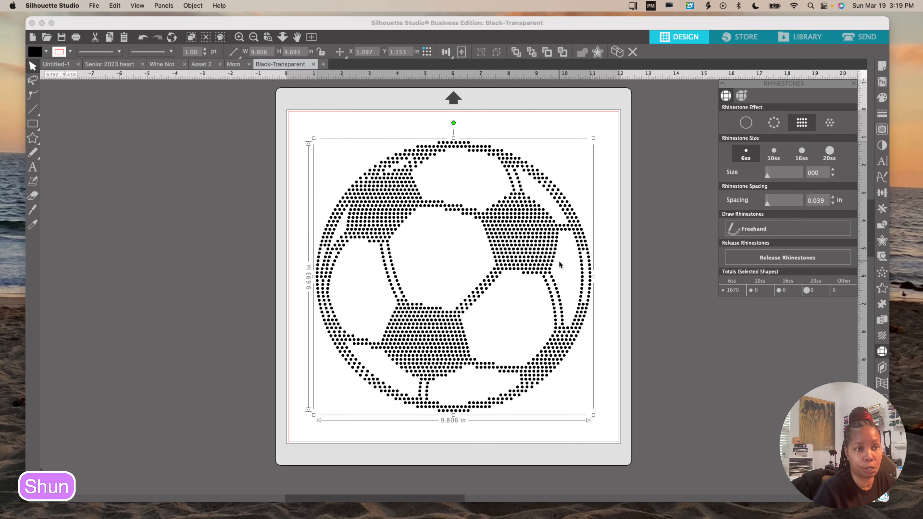
{"action": "left_click", "coordinate": [773, 154]}
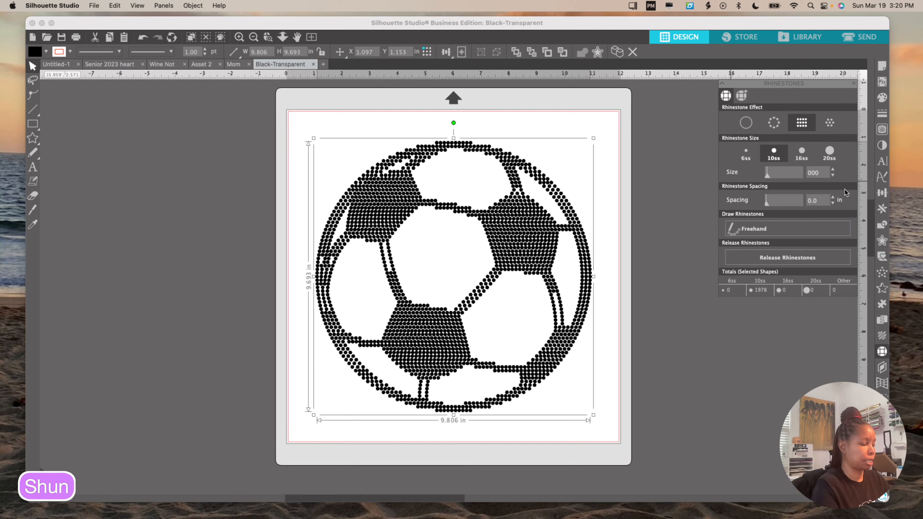
{"action": "key", "text": "Return"}
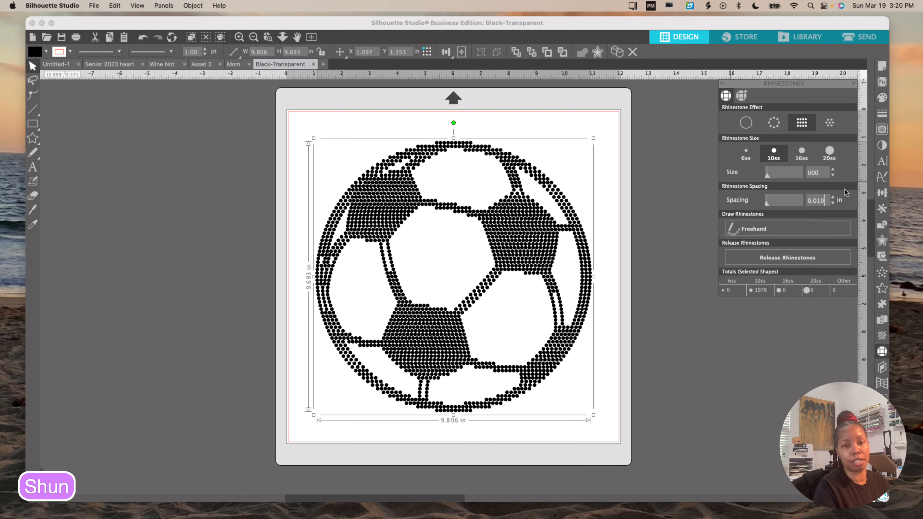
{"action": "key", "text": "Return"}
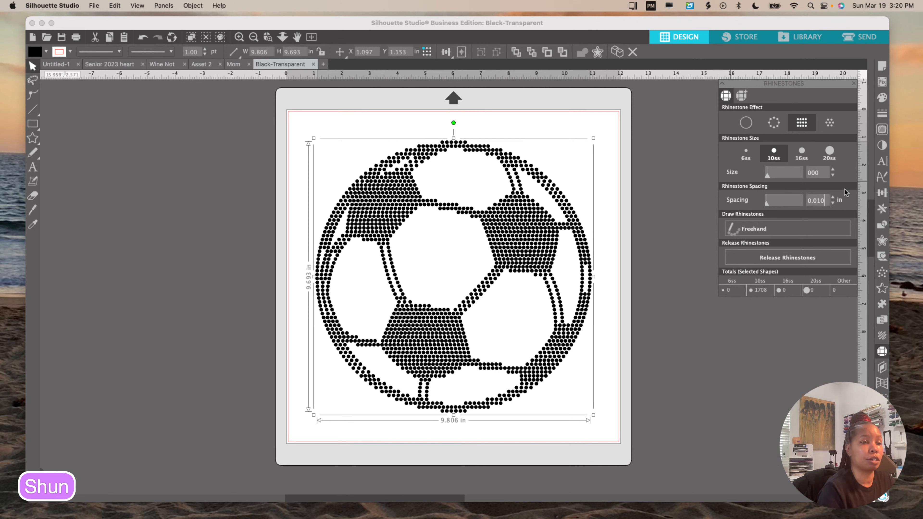
Step: Set the soccer ball's rhinestone spacing to 0.015 in
{"action": "key", "text": "BackSpace"}
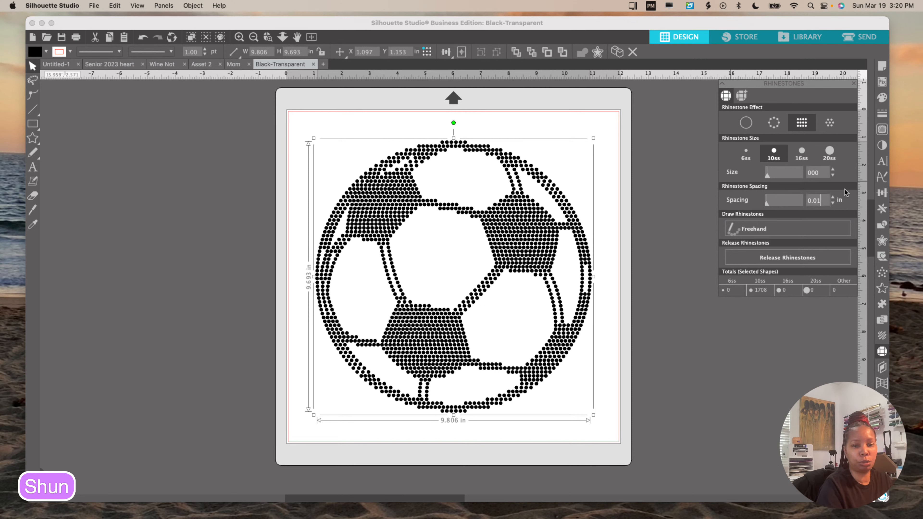
{"action": "type", "text": "5"}
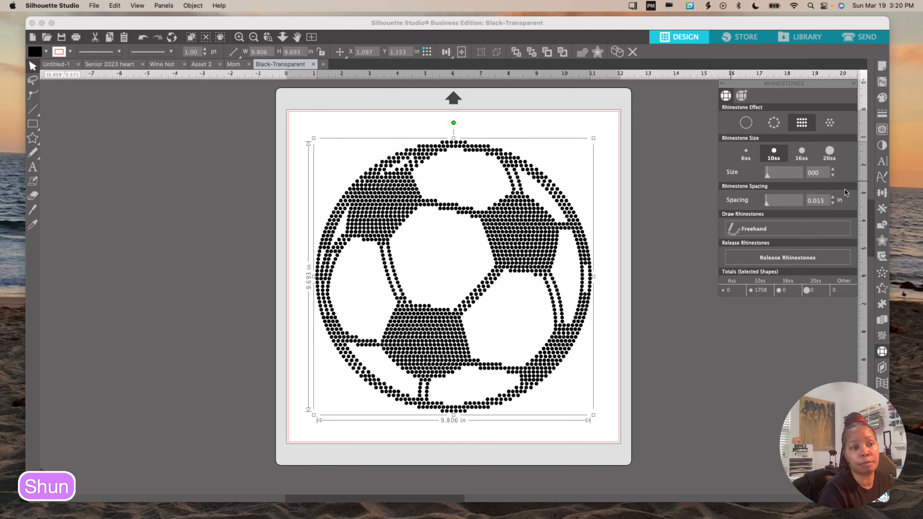
{"action": "key", "text": "Return"}
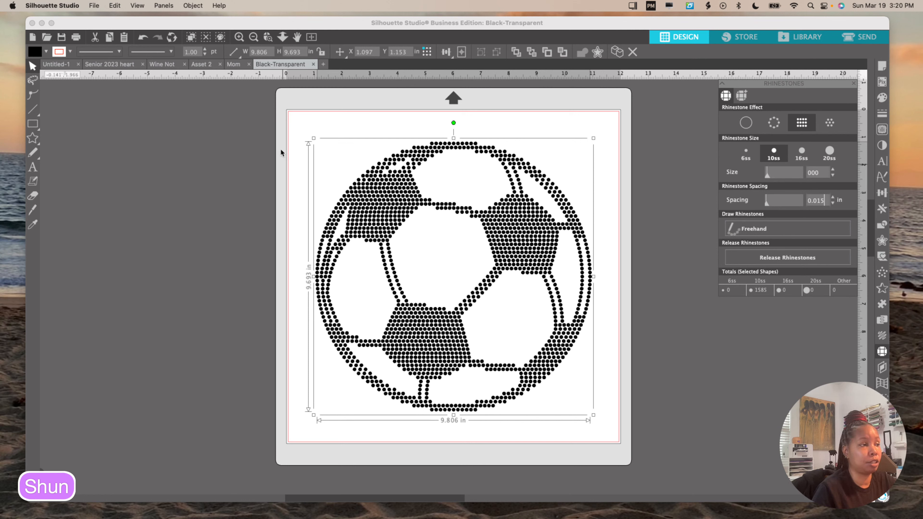
Step: Move the rhinestone soccer ball slightly upward on the mat and deselect it
{"action": "left_click", "coordinate": [309, 147]}
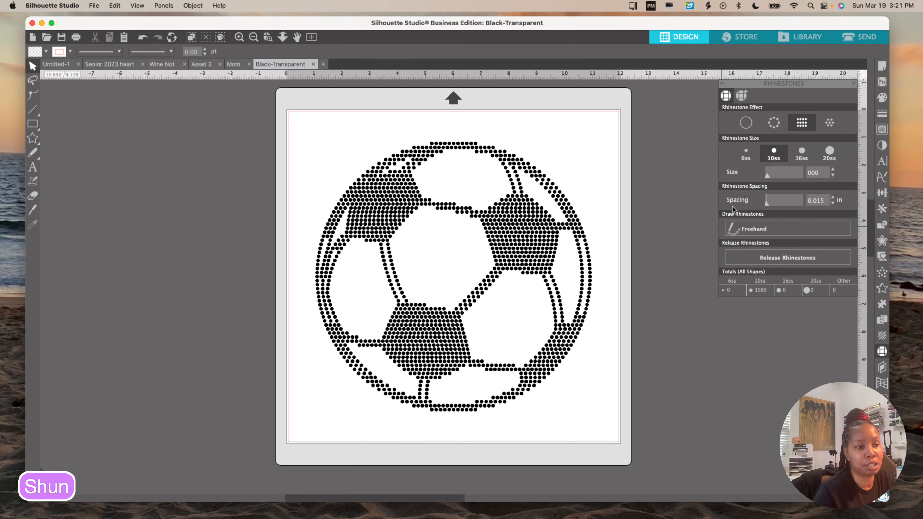
{"action": "left_click", "coordinate": [730, 227]}
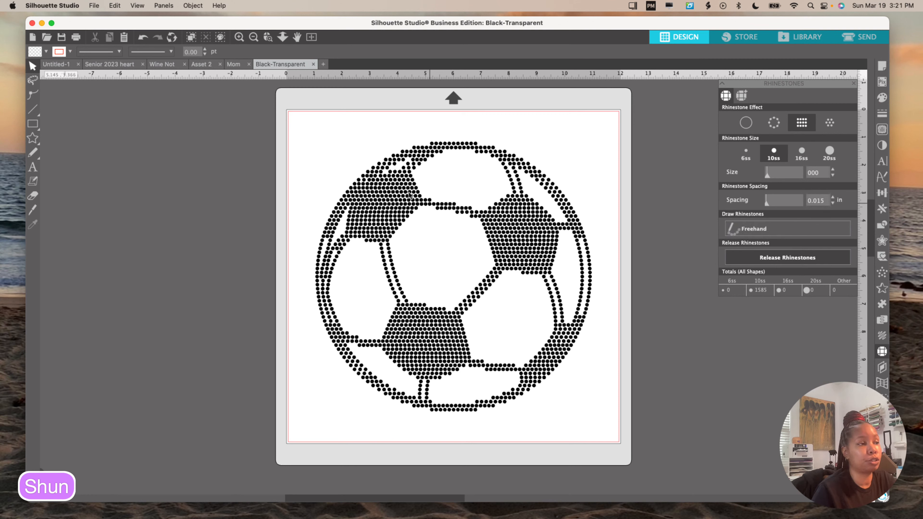
{"action": "left_click", "coordinate": [382, 182]}
{"action": "left_click_drag", "start_coordinate": [383, 192], "coordinate": [407, 181]}
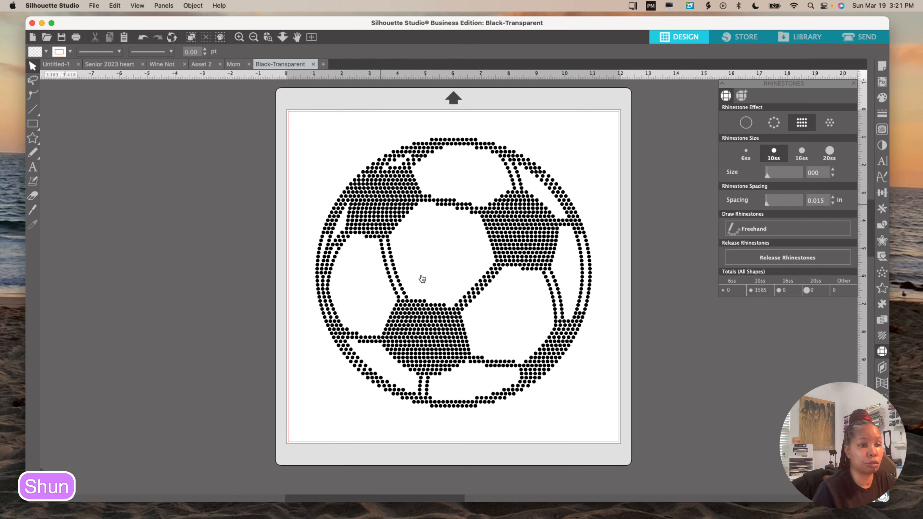
{"action": "left_click", "coordinate": [544, 174]}
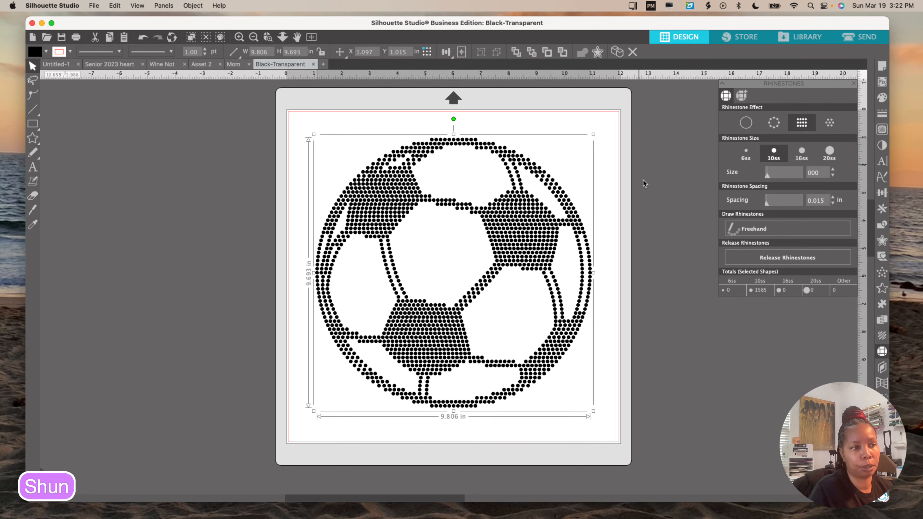
{"action": "left_click", "coordinate": [602, 138]}
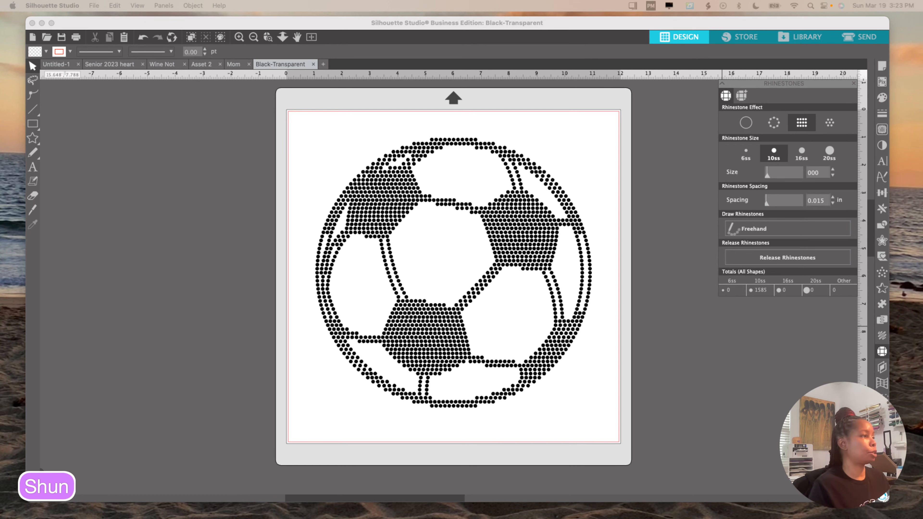
Step: Switch to the Senior 2023 heart design and set its media size to 12x12
{"action": "left_click", "coordinate": [109, 64]}
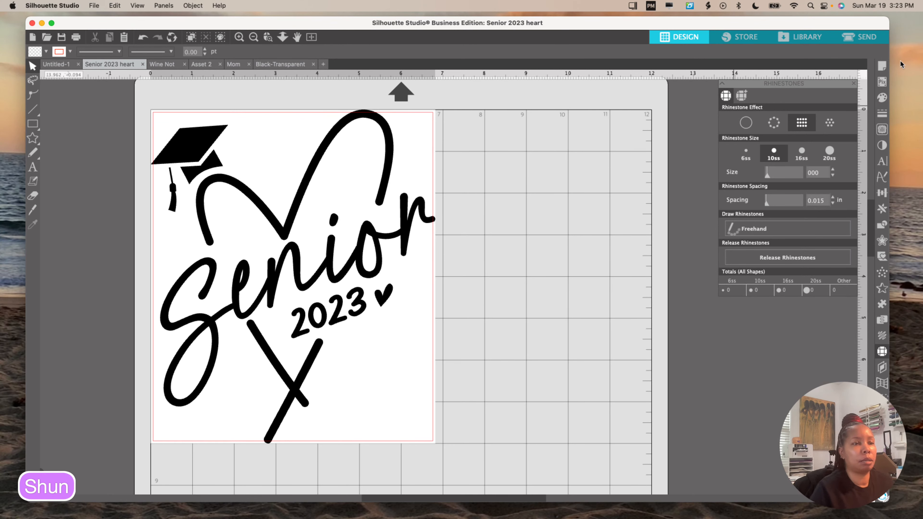
{"action": "left_click", "coordinate": [883, 67]}
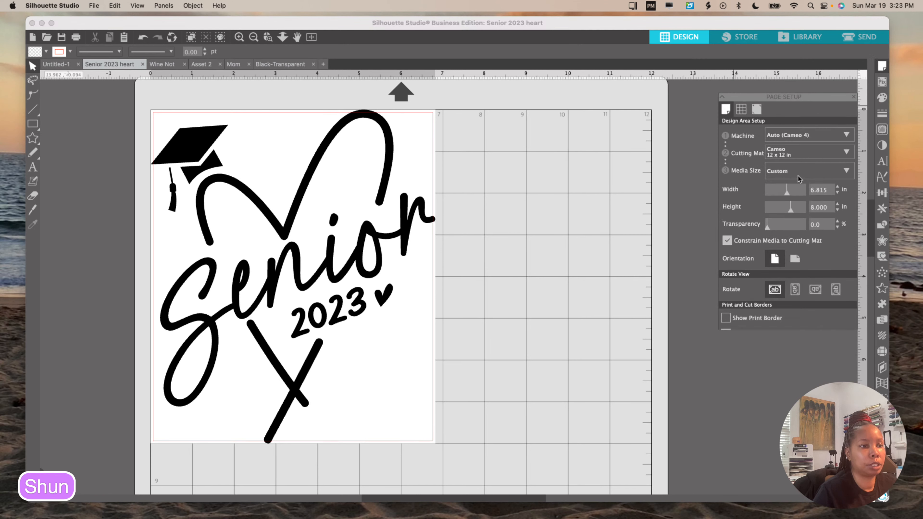
{"action": "left_click", "coordinate": [793, 176]}
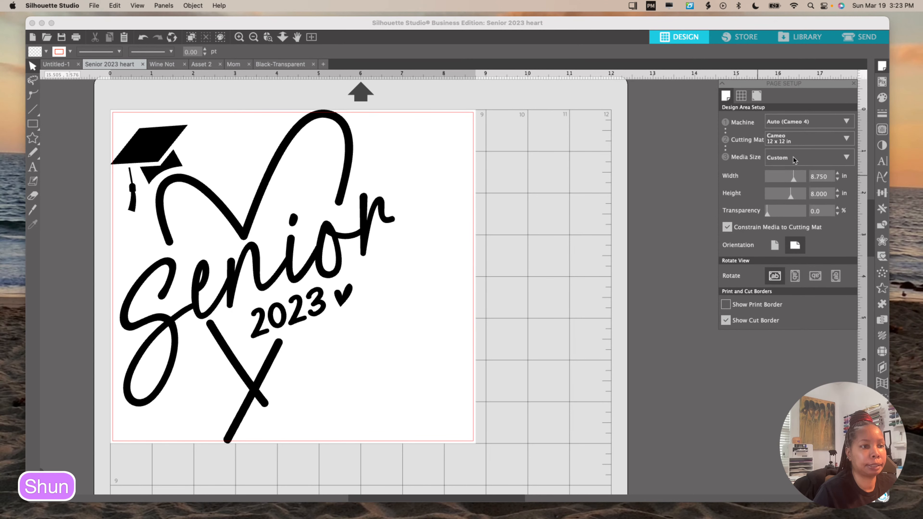
{"action": "left_click", "coordinate": [792, 157]}
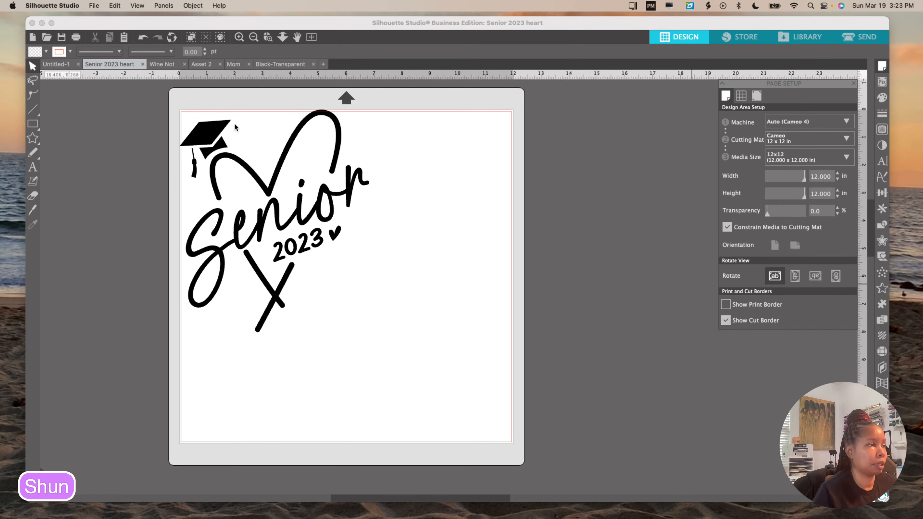
Step: Select the whole Senior 2023 artwork and enlarge it proportionally to about 9.01 in wide
{"action": "left_click", "coordinate": [270, 198]}
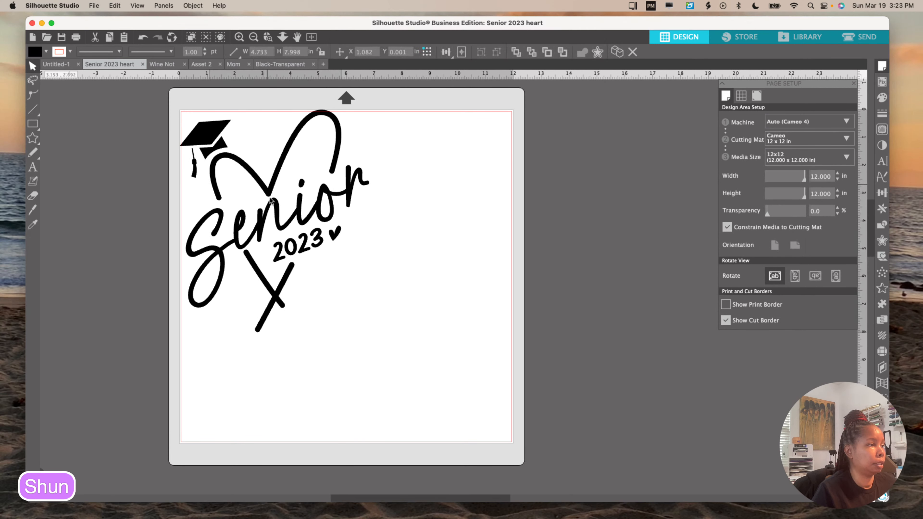
{"action": "left_click", "coordinate": [197, 110]}
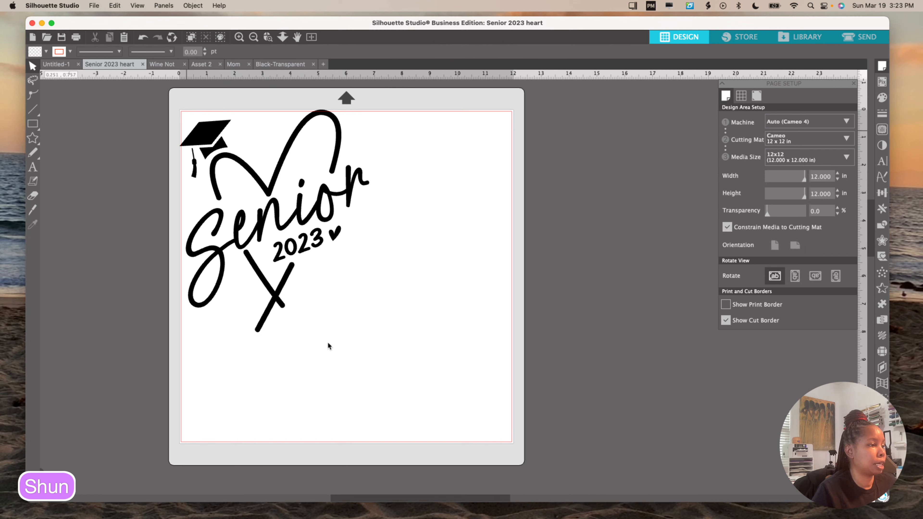
{"action": "left_click", "coordinate": [367, 344]}
{"action": "left_click_drag", "start_coordinate": [367, 344], "coordinate": [157, 127]}
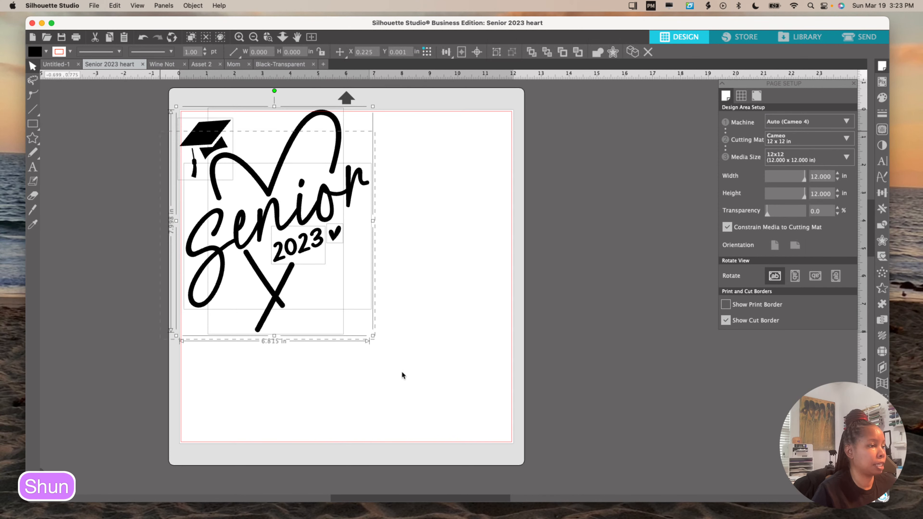
{"action": "left_click_drag", "start_coordinate": [374, 337], "coordinate": [452, 393]}
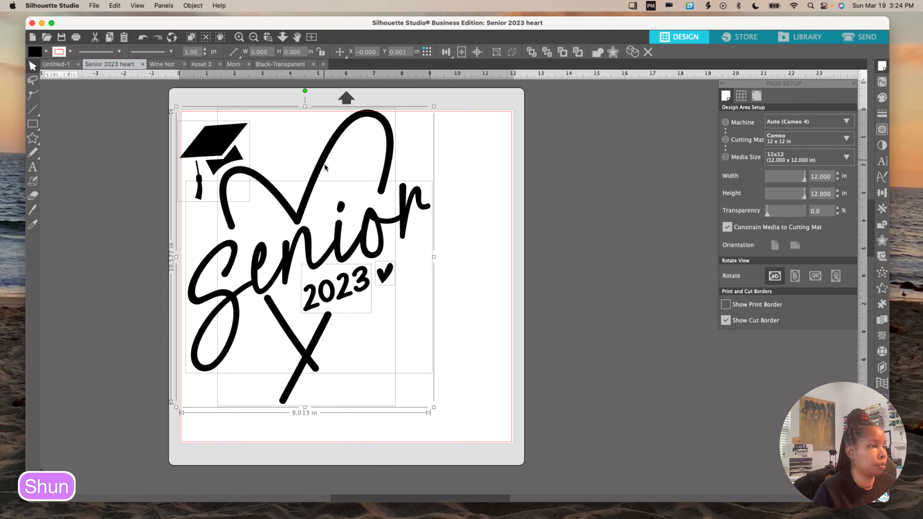
Step: Resize the Senior 2023 artwork to about 8.67 in wide by 9.87 in high and roughly centre it on the mat
{"action": "left_click_drag", "start_coordinate": [332, 168], "coordinate": [351, 175]}
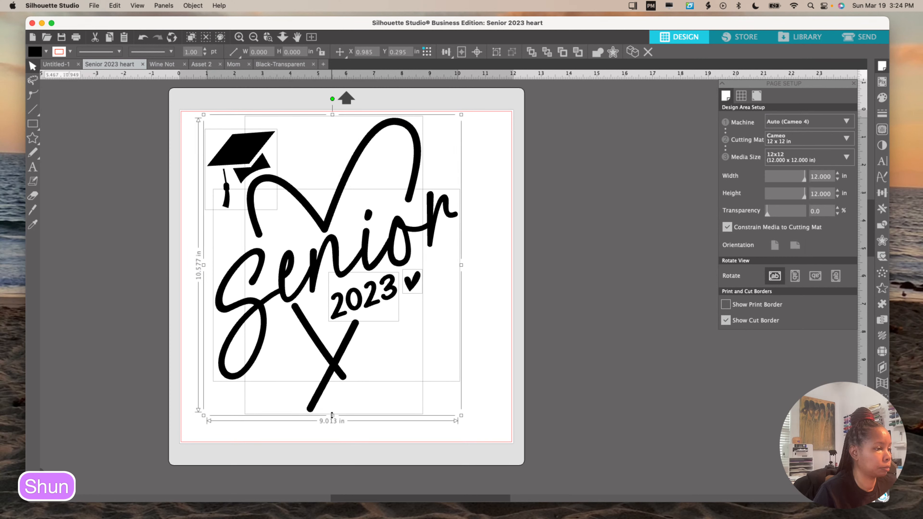
{"action": "left_click_drag", "start_coordinate": [332, 414], "coordinate": [332, 396]}
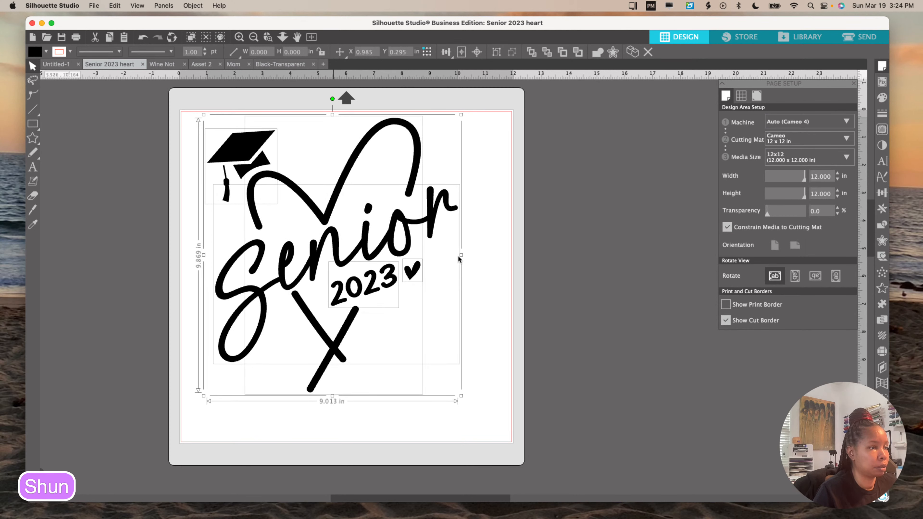
{"action": "left_click_drag", "start_coordinate": [460, 255], "coordinate": [451, 256]}
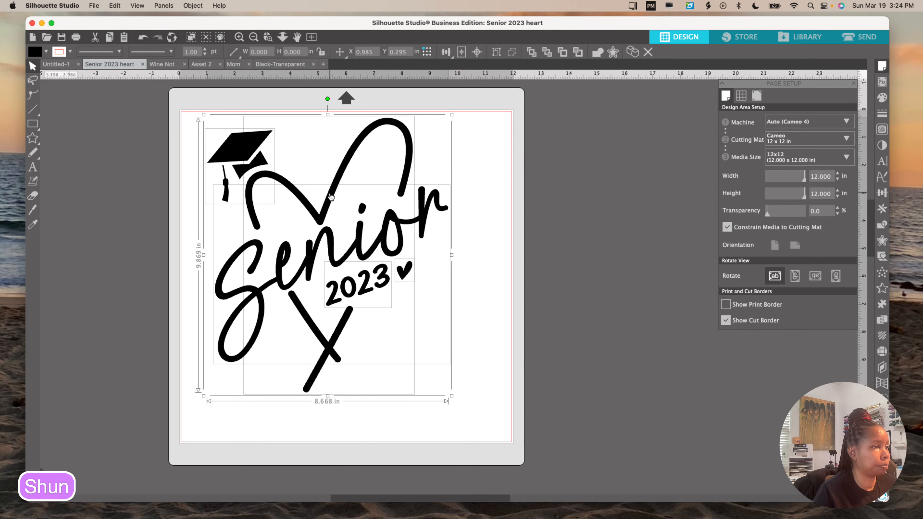
{"action": "left_click_drag", "start_coordinate": [332, 196], "coordinate": [355, 201]}
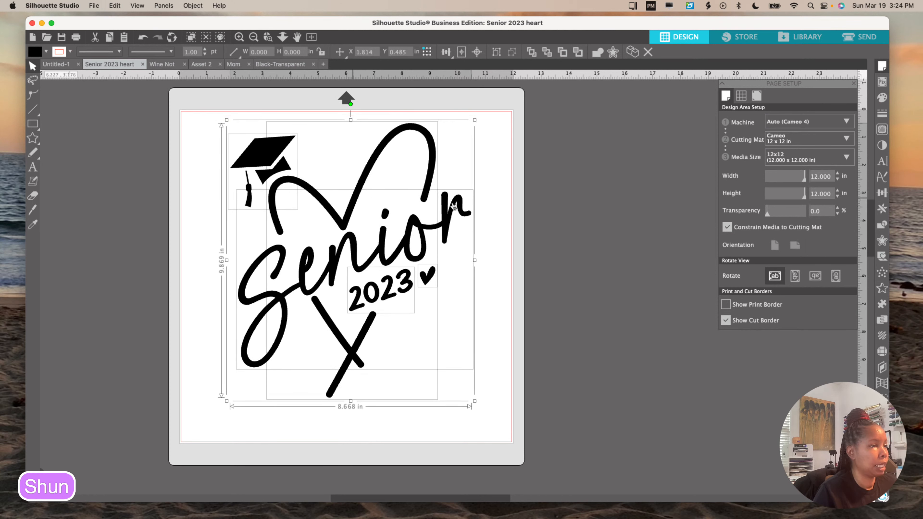
{"action": "left_click", "coordinate": [490, 212]}
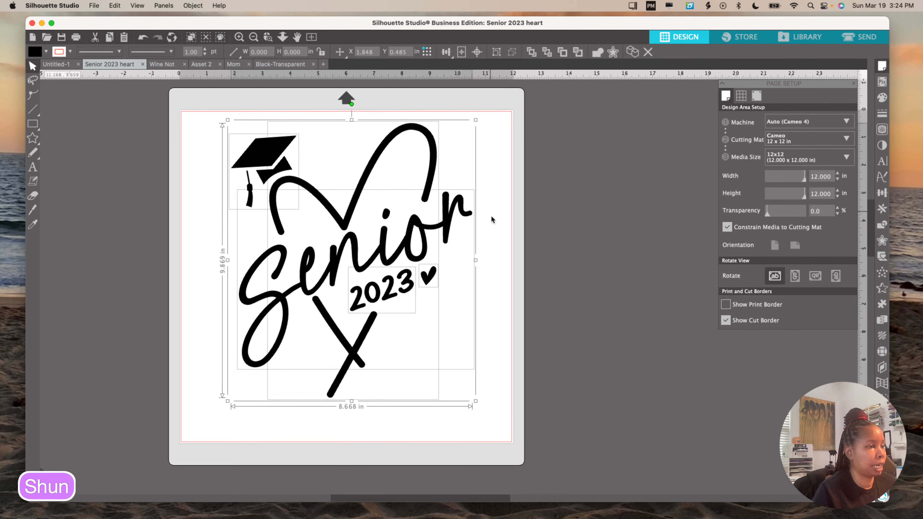
Step: Delete the small heart beside 2023 and move the 2023 text off the mat, well clear of the remaining artwork
{"action": "left_click", "coordinate": [429, 278]}
{"action": "key", "text": "Delete"}
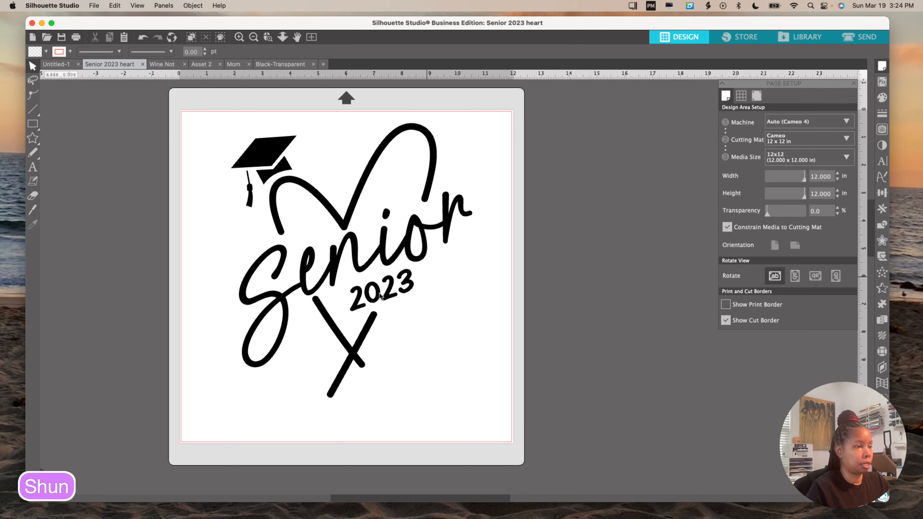
{"action": "left_click", "coordinate": [366, 299]}
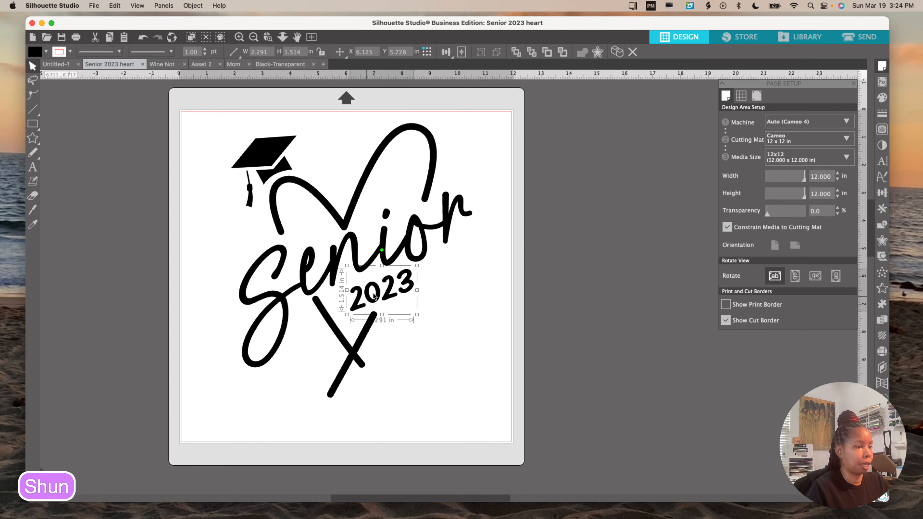
{"action": "left_click_drag", "start_coordinate": [366, 300], "coordinate": [435, 313]}
{"action": "left_click_drag", "start_coordinate": [593, 308], "coordinate": [620, 310]}
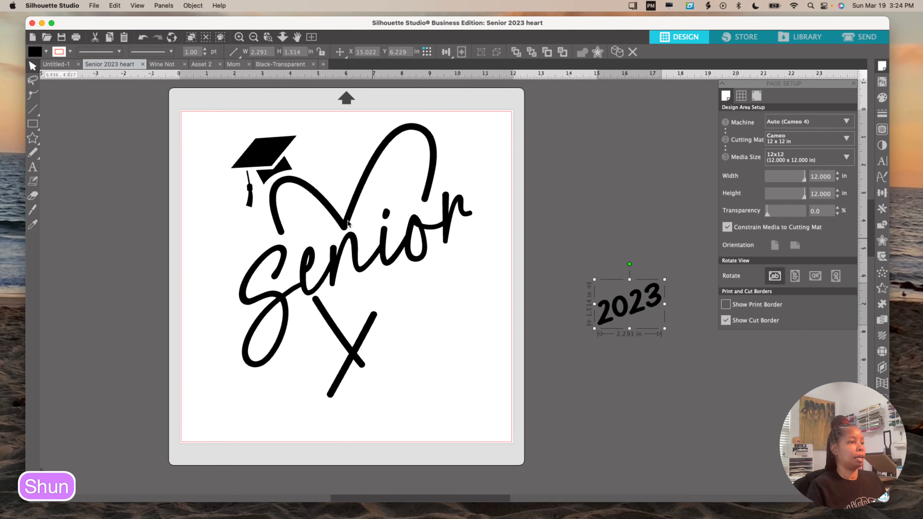
{"action": "left_click", "coordinate": [277, 167]}
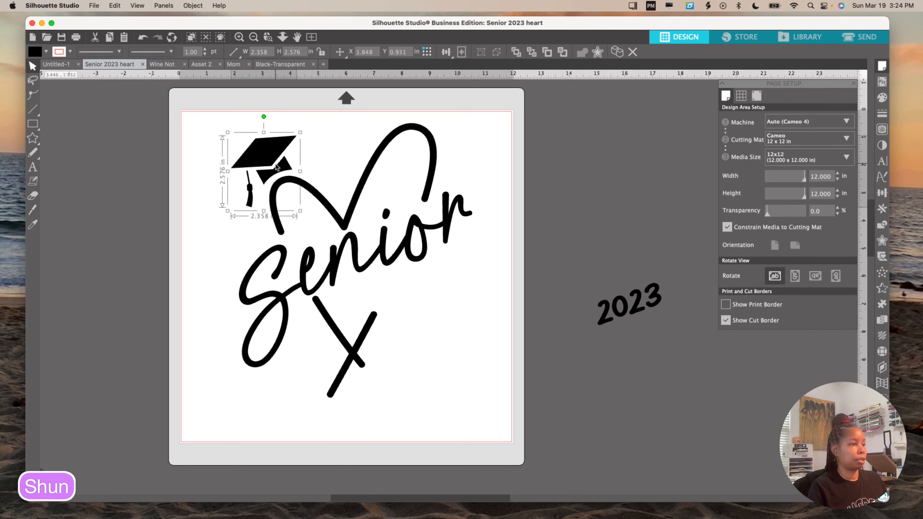
{"action": "left_click", "coordinate": [616, 309]}
{"action": "left_click_drag", "start_coordinate": [615, 309], "coordinate": [767, 379]}
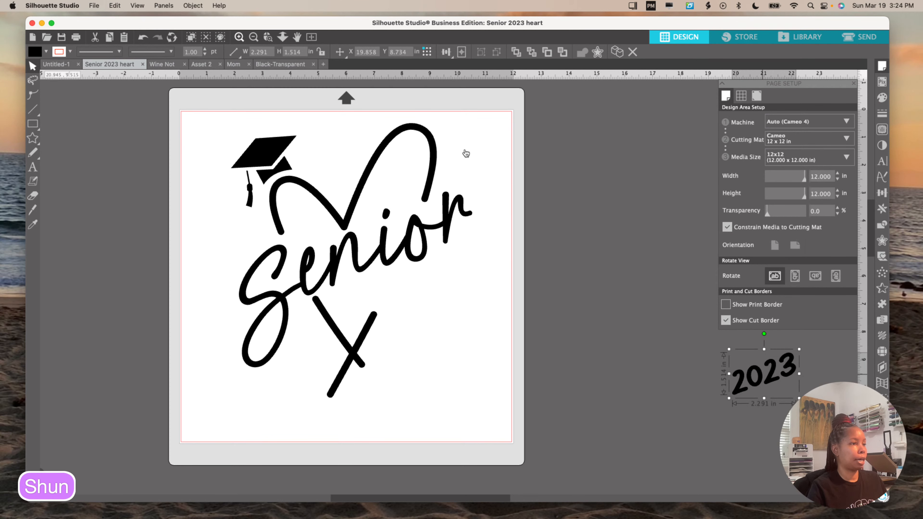
Step: Examine the enlarged Senior design, checking the graduation cap and the large heart outline as separate pieces
{"action": "scroll", "coordinate": [506, 174], "scroll_direction": "up", "scroll_amount": 3}
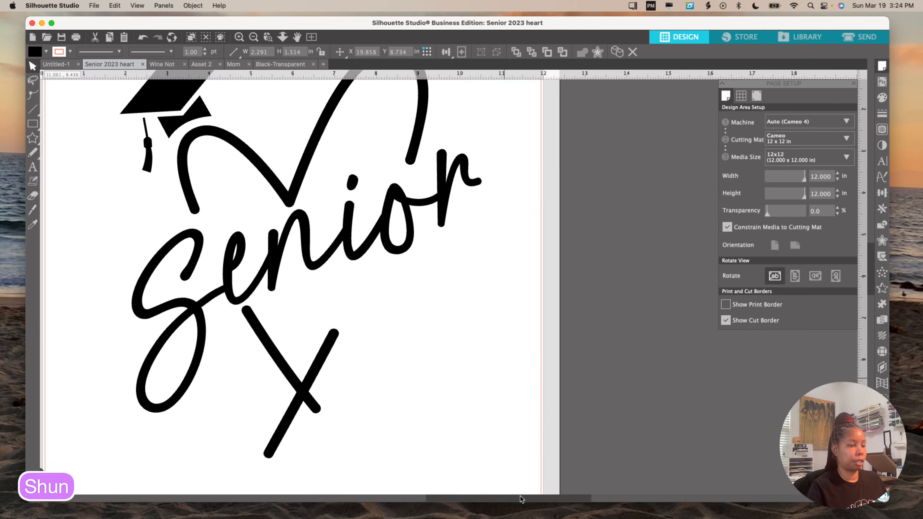
{"action": "left_click_drag", "start_coordinate": [520, 497], "coordinate": [466, 496]}
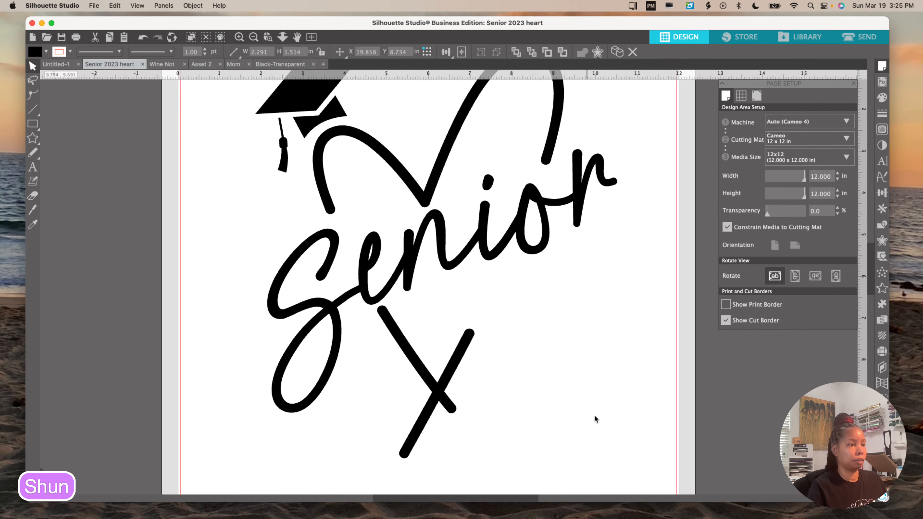
{"action": "scroll", "coordinate": [594, 414], "scroll_direction": "up", "scroll_amount": 1}
{"action": "scroll", "coordinate": [599, 347], "scroll_direction": "up", "scroll_amount": 1}
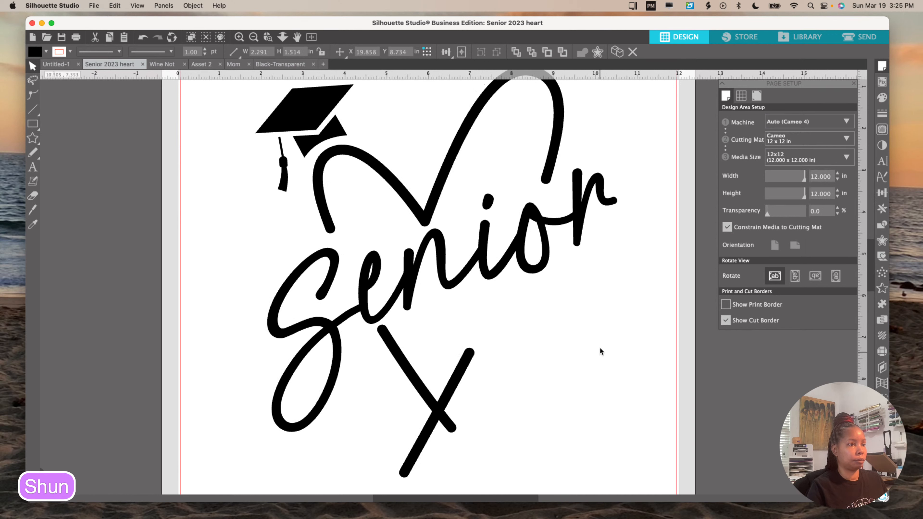
{"action": "scroll", "coordinate": [599, 351], "scroll_direction": "up", "scroll_amount": 1}
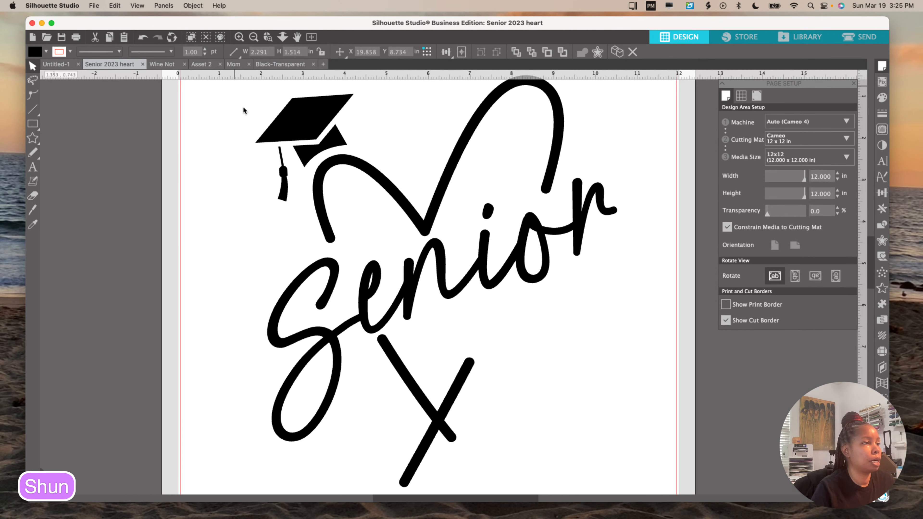
{"action": "left_click", "coordinate": [330, 138]}
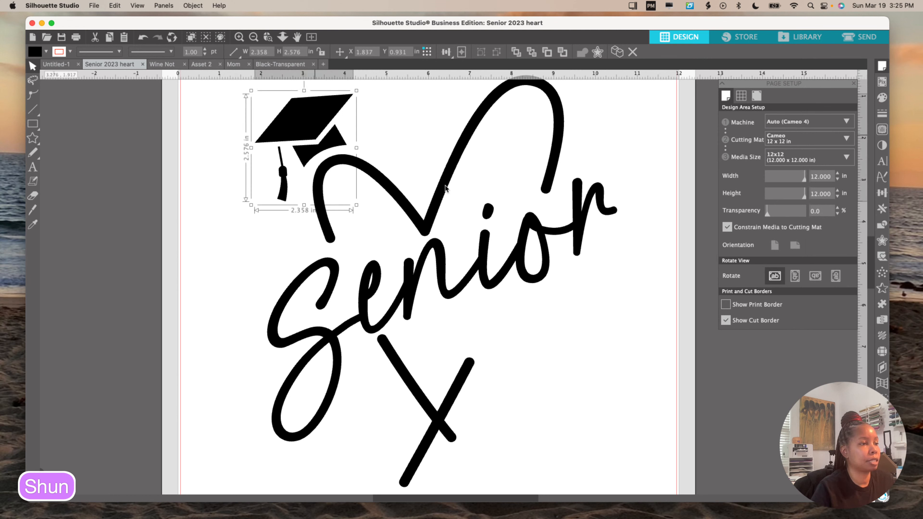
{"action": "left_click", "coordinate": [503, 303]}
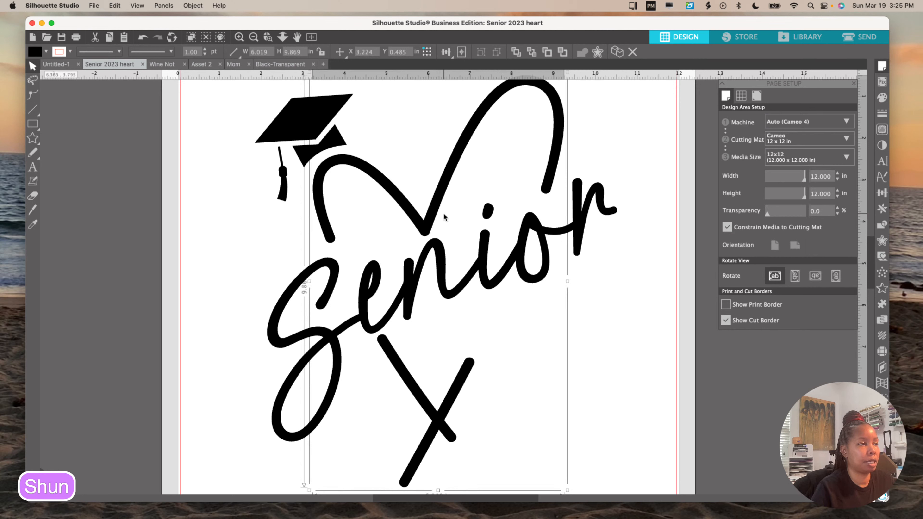
{"action": "left_click", "coordinate": [222, 160]}
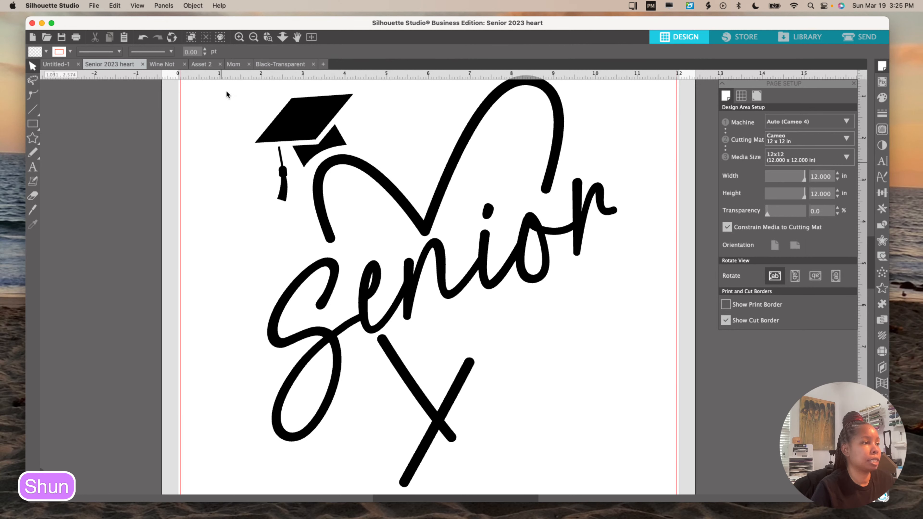
Step: Apply 10ss edge rhinestones to the graduation cap, heart outline and Senior lettering together, and switch them to the radial fill
{"action": "left_click_drag", "start_coordinate": [223, 86], "coordinate": [596, 443]}
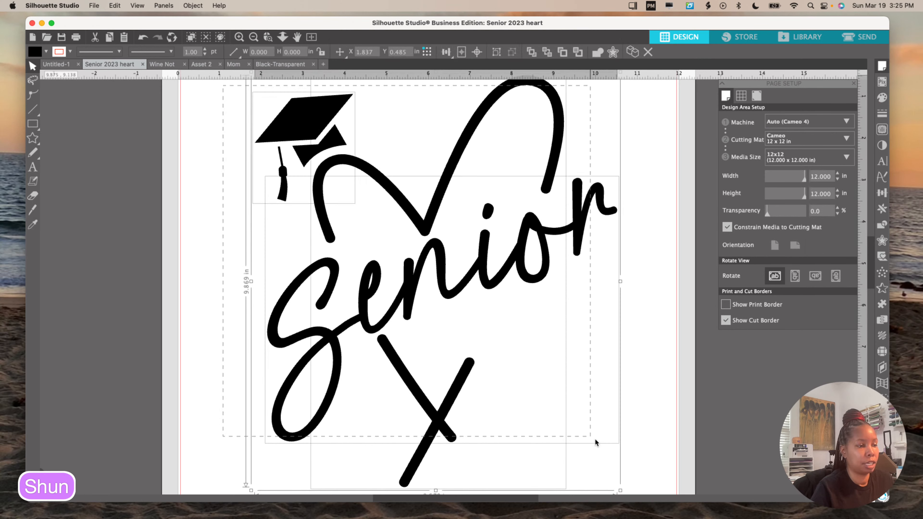
{"action": "left_click", "coordinate": [882, 353]}
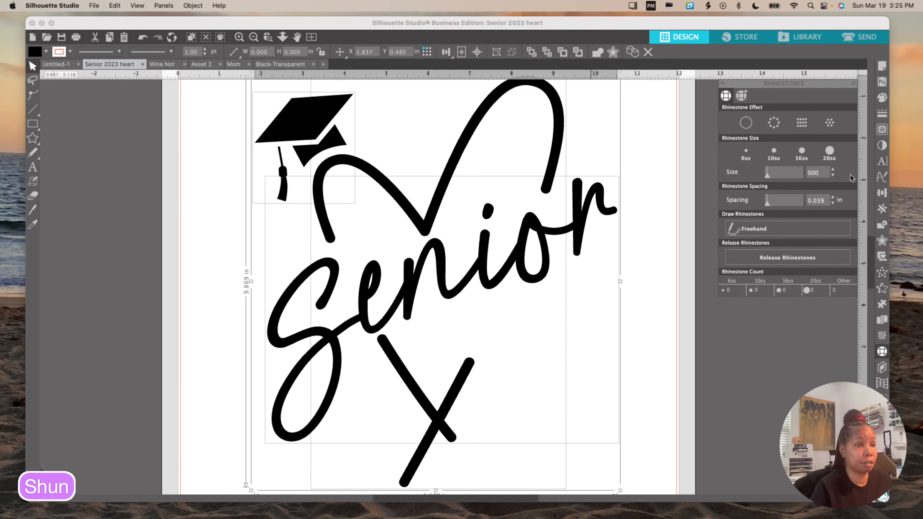
{"action": "left_click", "coordinate": [774, 152]}
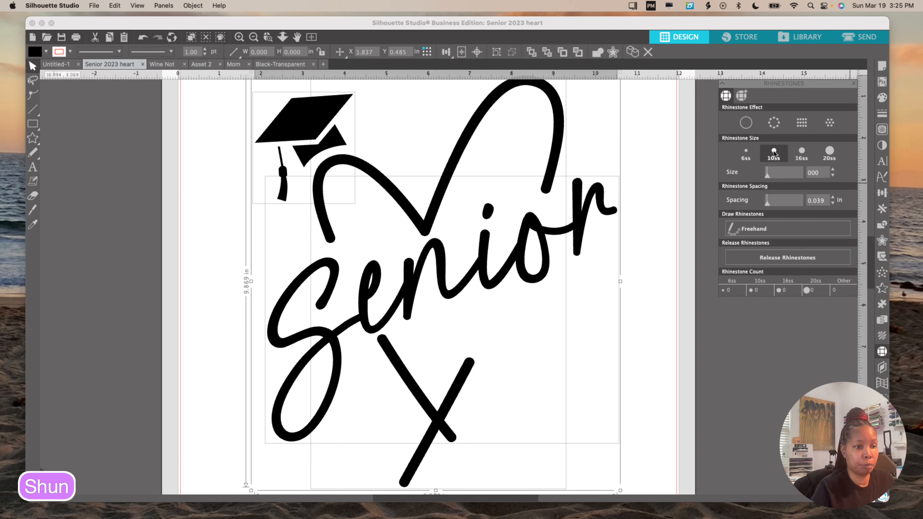
{"action": "left_click", "coordinate": [774, 123]}
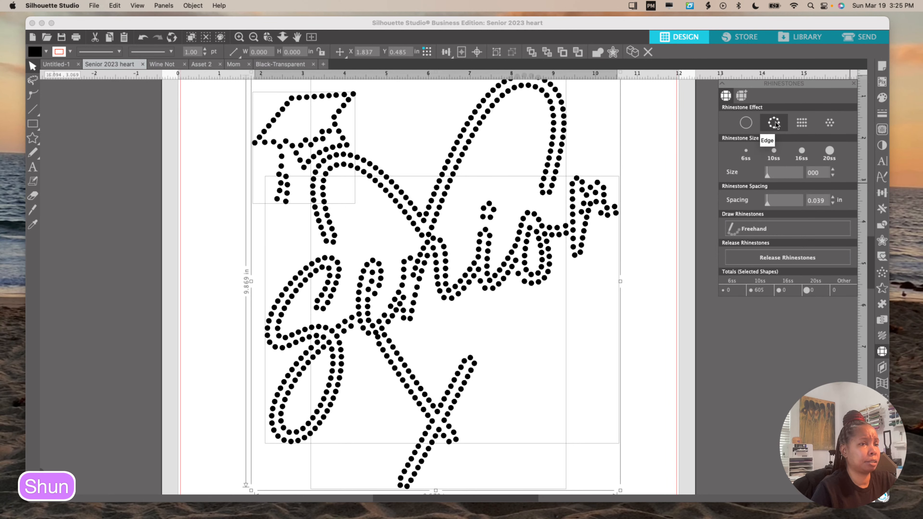
{"action": "left_click", "coordinate": [831, 125]}
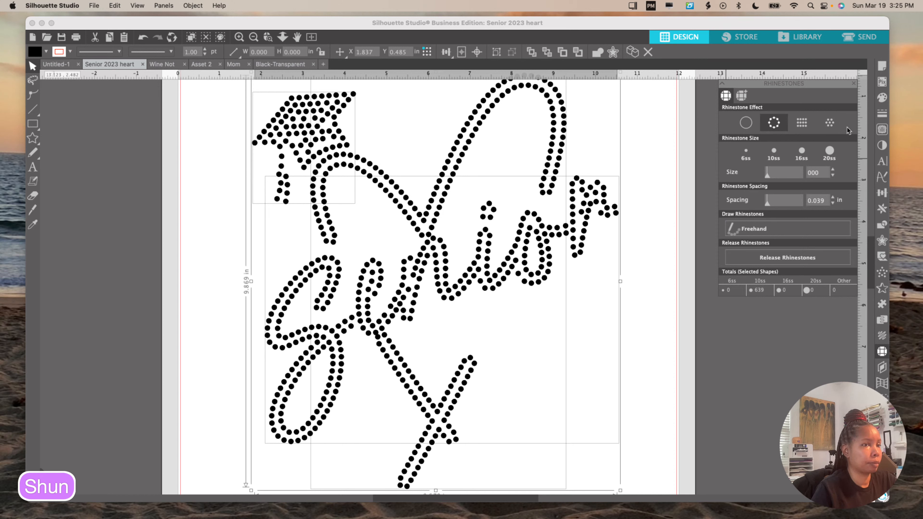
Step: Undo the radial fill and break the edge rhinestones apart into individual stones by releasing and ungrouping them
{"action": "key", "text": "super+z"}
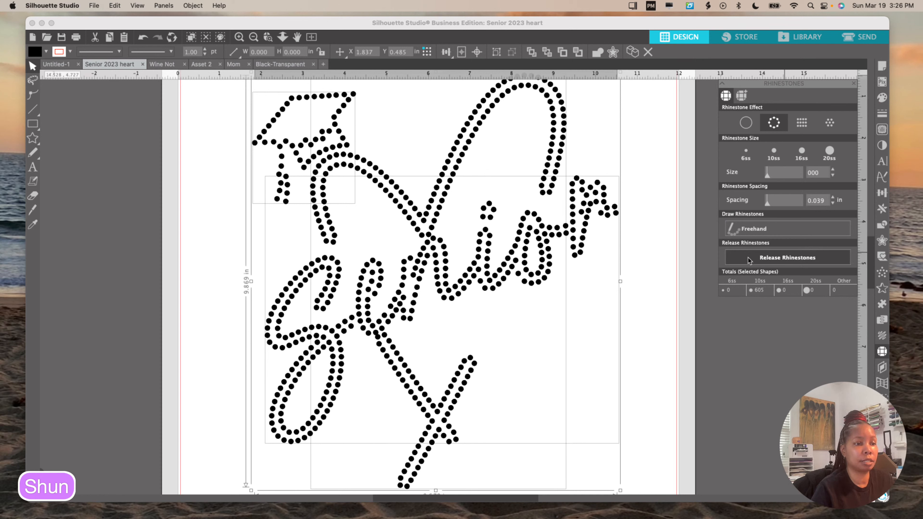
{"action": "left_click", "coordinate": [795, 258]}
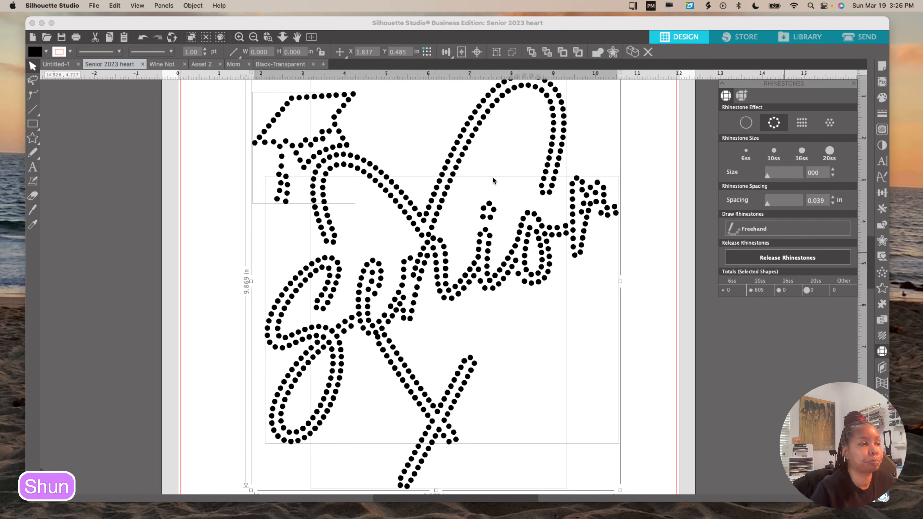
{"action": "key", "text": "super+shift+g"}
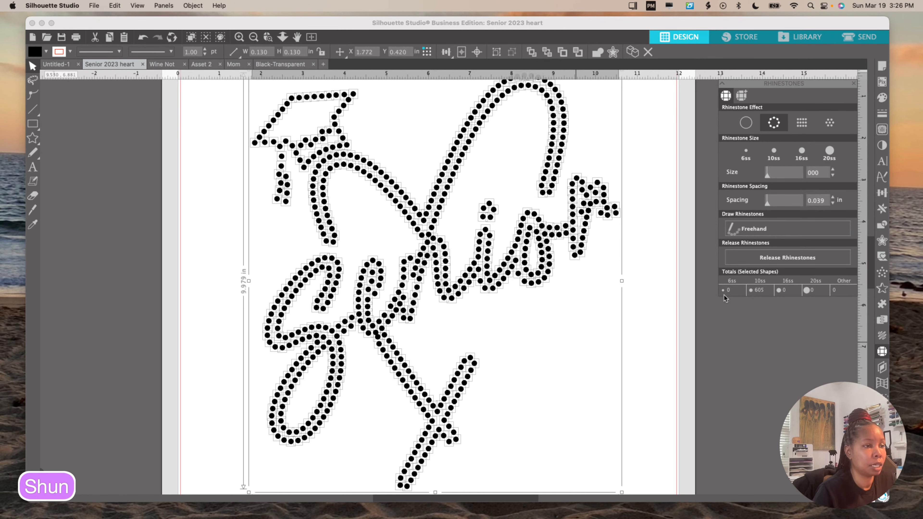
{"action": "left_click", "coordinate": [649, 231]}
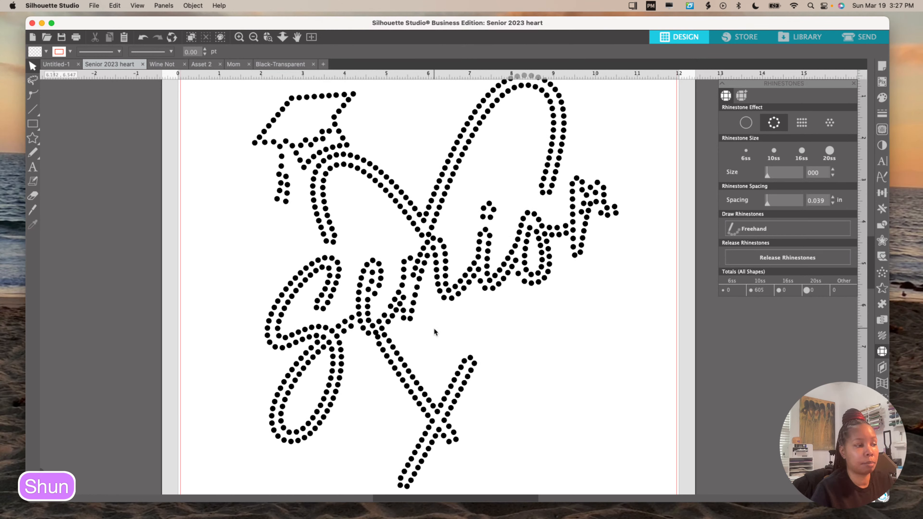
Step: Try removing a crowded stone where the e of Senior meets the heart outline, and undo the edits there
{"action": "left_click", "coordinate": [377, 338]}
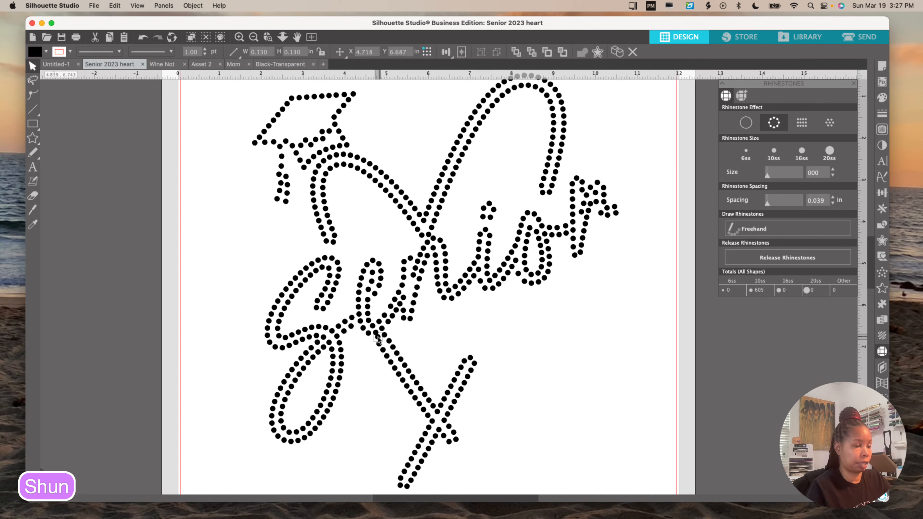
{"action": "key", "text": "Delete"}
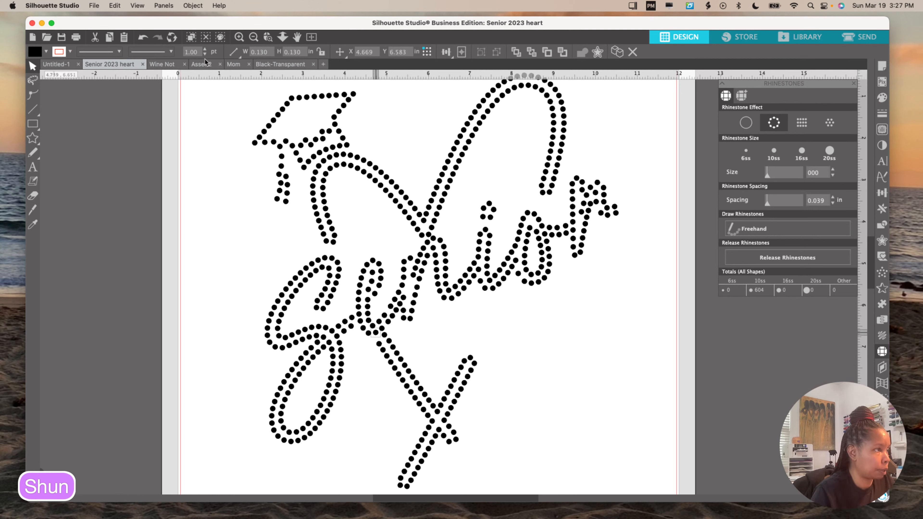
{"action": "left_click", "coordinate": [142, 37]}
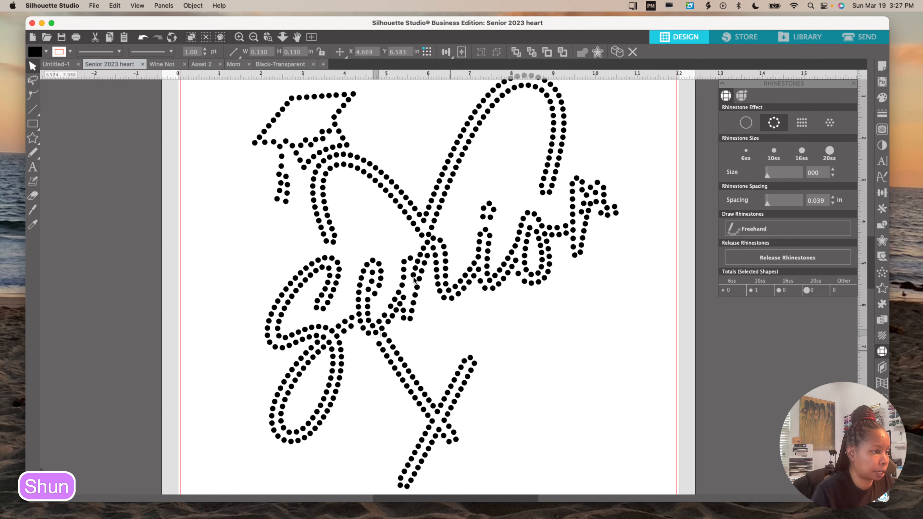
{"action": "left_click", "coordinate": [358, 348]}
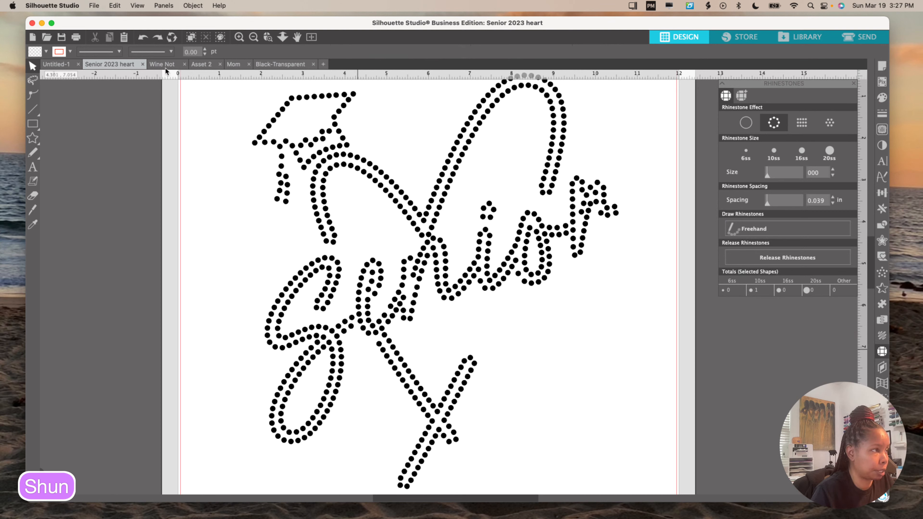
{"action": "left_click", "coordinate": [143, 38]}
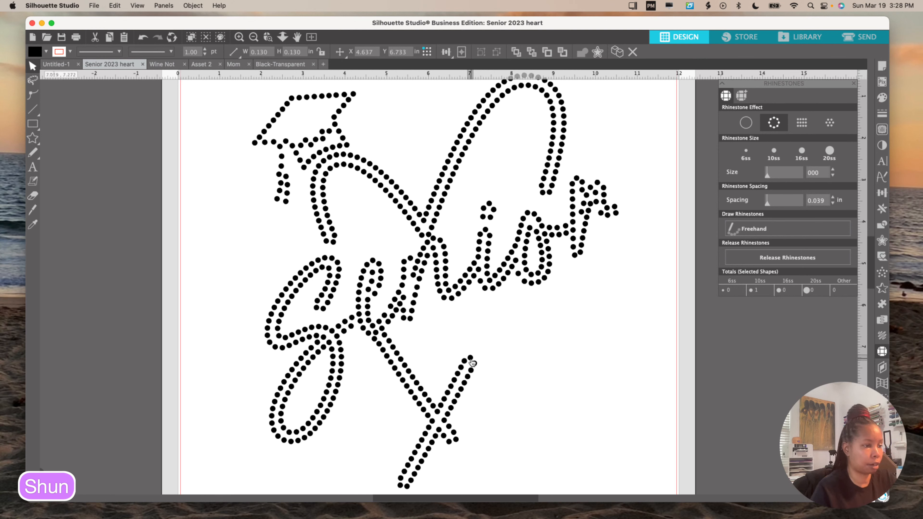
Step: Clear the tip stone from the heart's rising lower stroke and extend the stroke upward with a pasted copy of its upper stones
{"action": "left_click_drag", "start_coordinate": [470, 359], "coordinate": [474, 364]}
{"action": "left_click", "coordinate": [528, 364]}
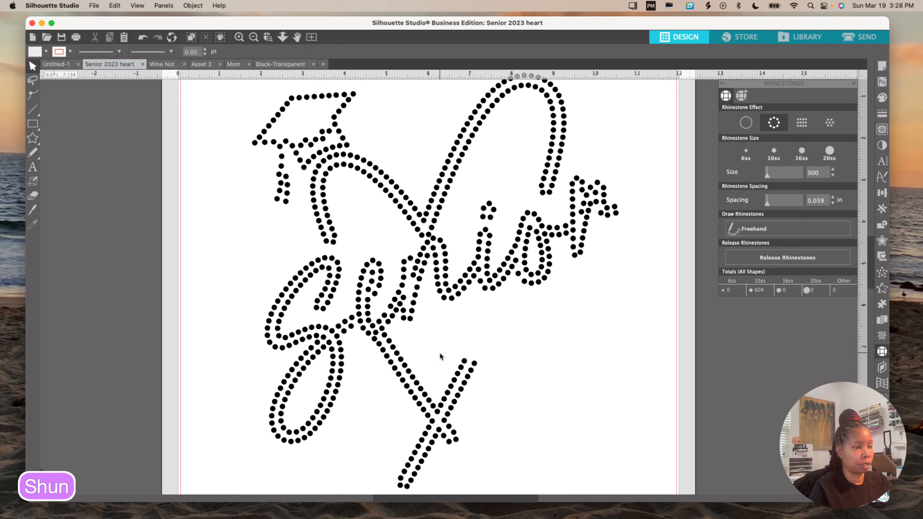
{"action": "mouse_move", "coordinate": [440, 352]}
{"action": "left_mouse_down"}
{"action": "mouse_move", "coordinate": [457, 400]}
{"action": "mouse_move", "coordinate": [493, 407]}
{"action": "left_mouse_up"}
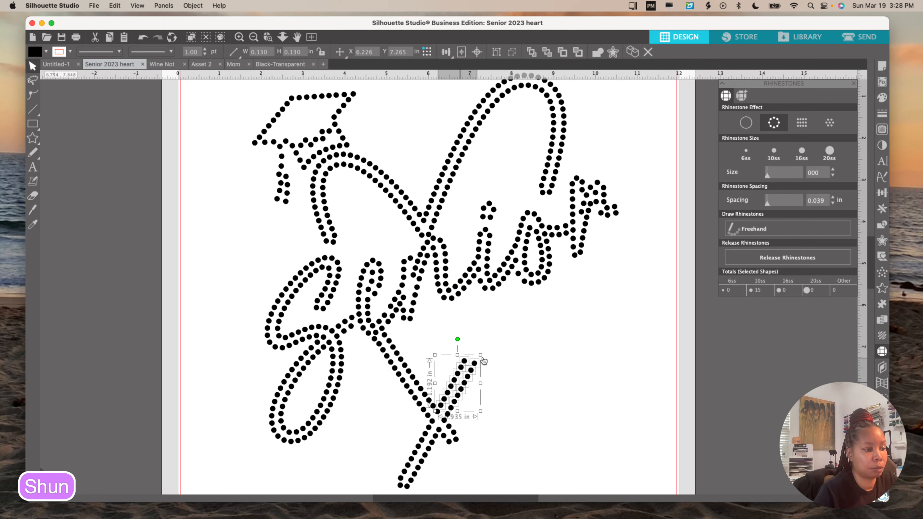
{"action": "right_click", "coordinate": [466, 378]}
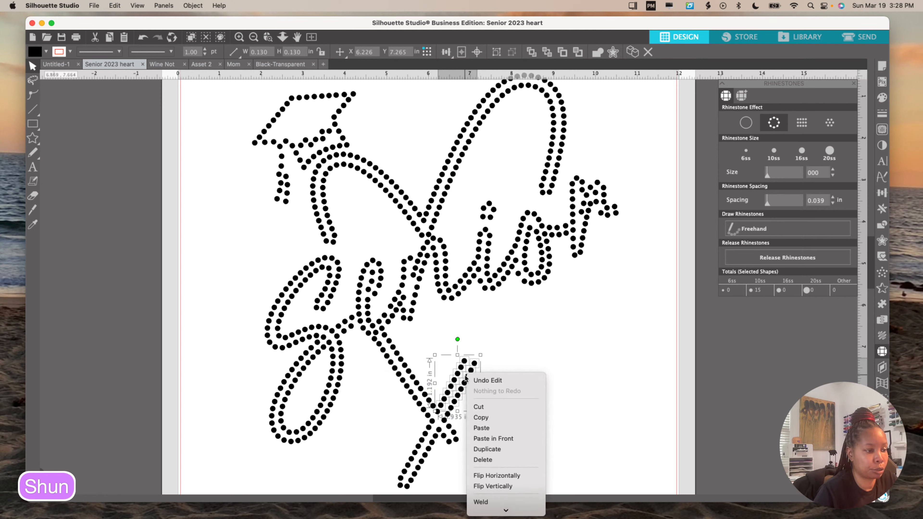
{"action": "left_click", "coordinate": [501, 419]}
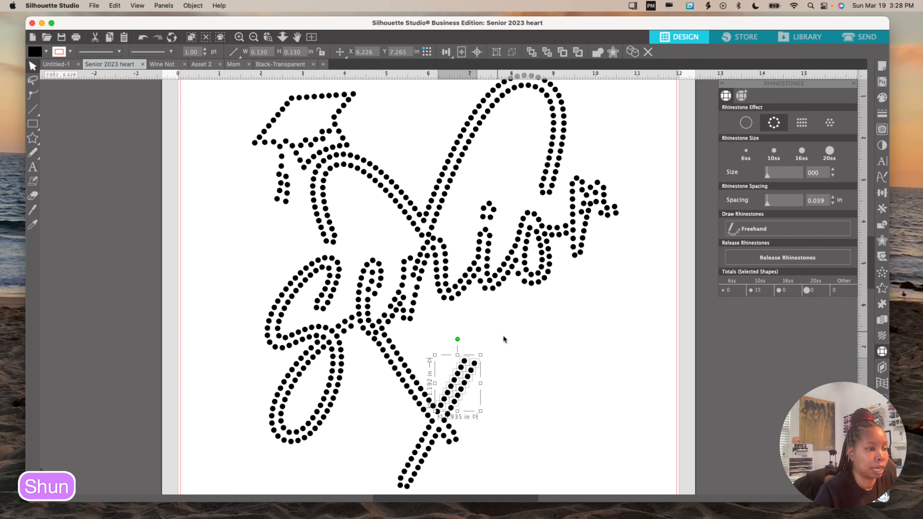
{"action": "left_click", "coordinate": [498, 348]}
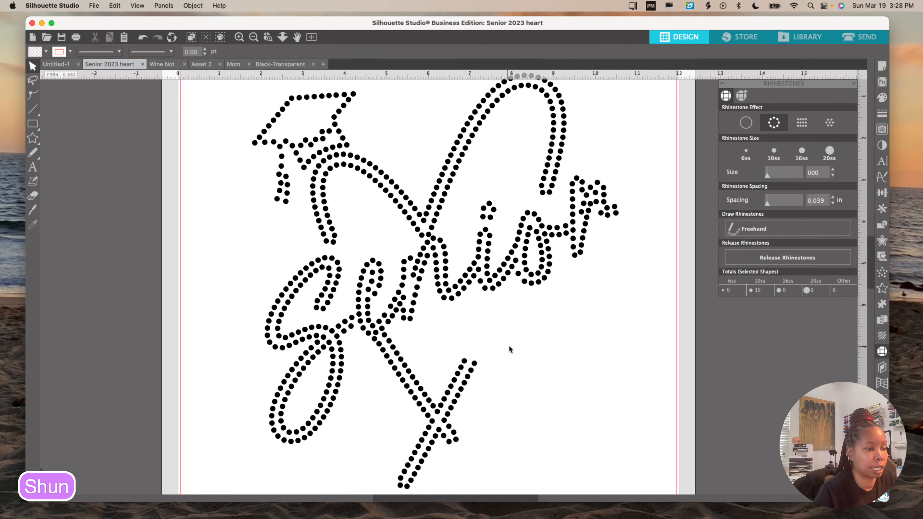
{"action": "right_click", "coordinate": [508, 344]}
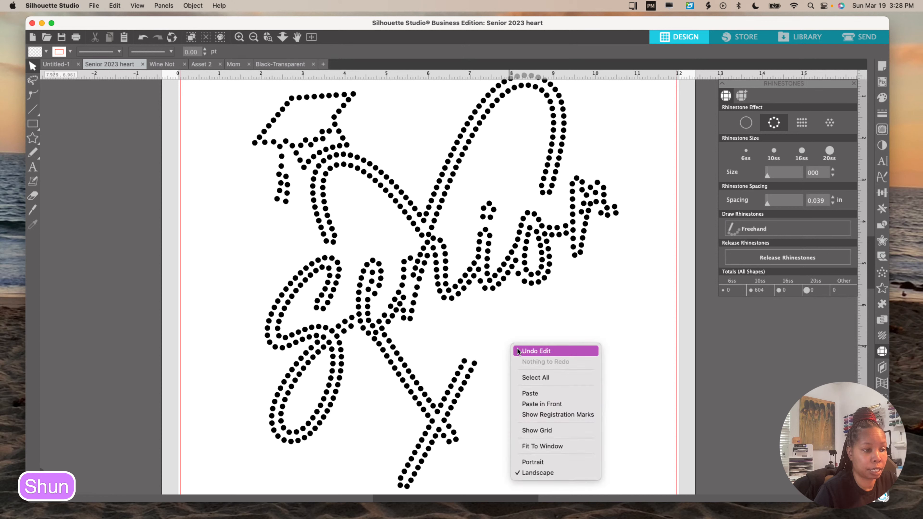
{"action": "left_click", "coordinate": [540, 393]}
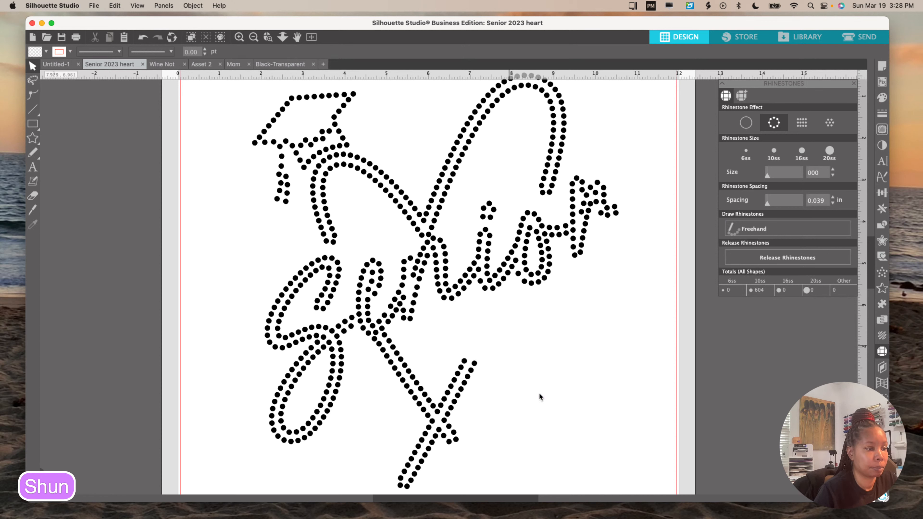
{"action": "left_click_drag", "start_coordinate": [481, 399], "coordinate": [490, 332]}
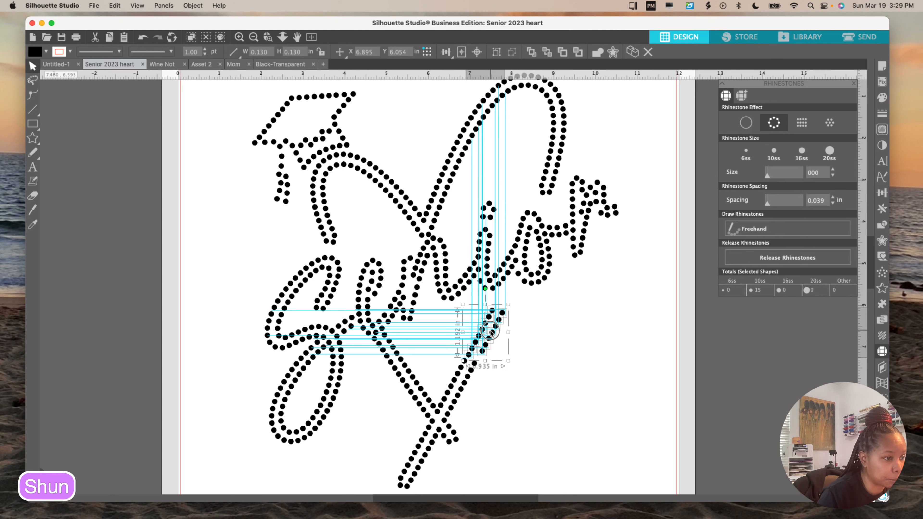
{"action": "left_click_drag", "start_coordinate": [491, 332], "coordinate": [491, 332]}
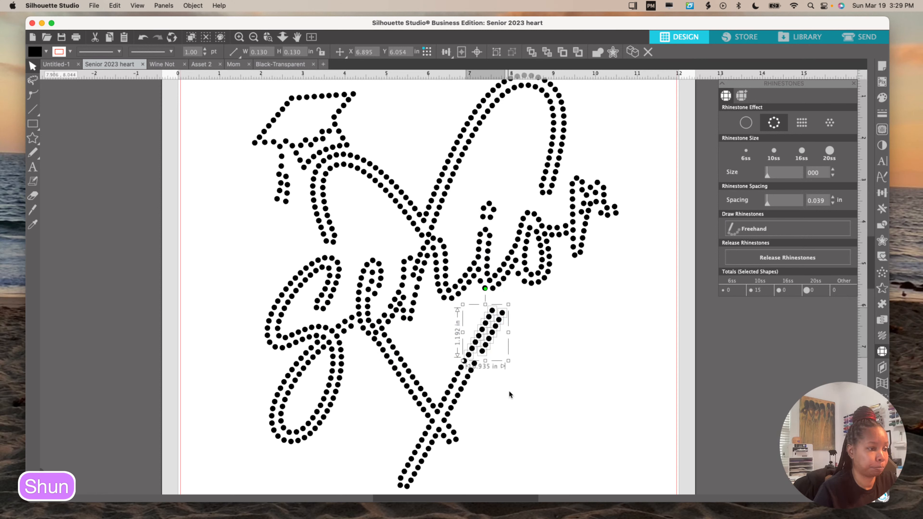
{"action": "left_click", "coordinate": [544, 379]}
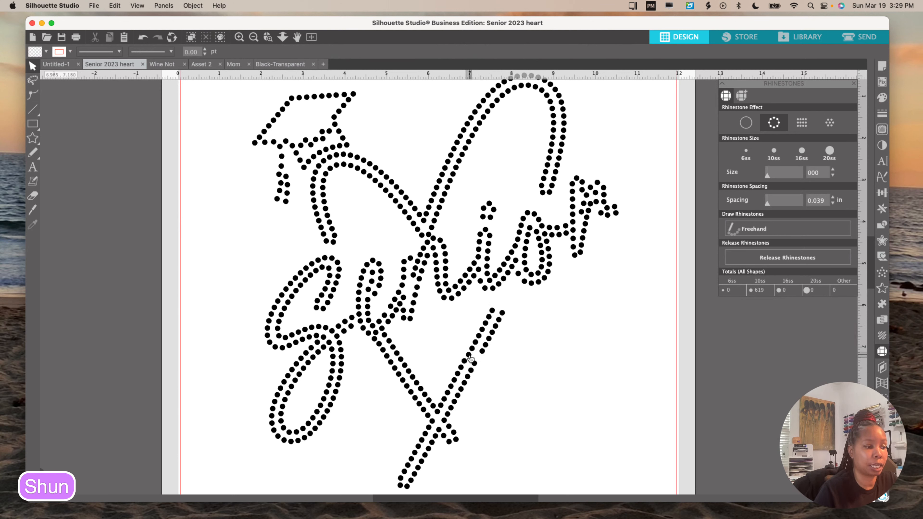
Step: Duplicate one stone at the joint of the extended stroke and place the copy in the gap in the parallel row
{"action": "left_click", "coordinate": [469, 356]}
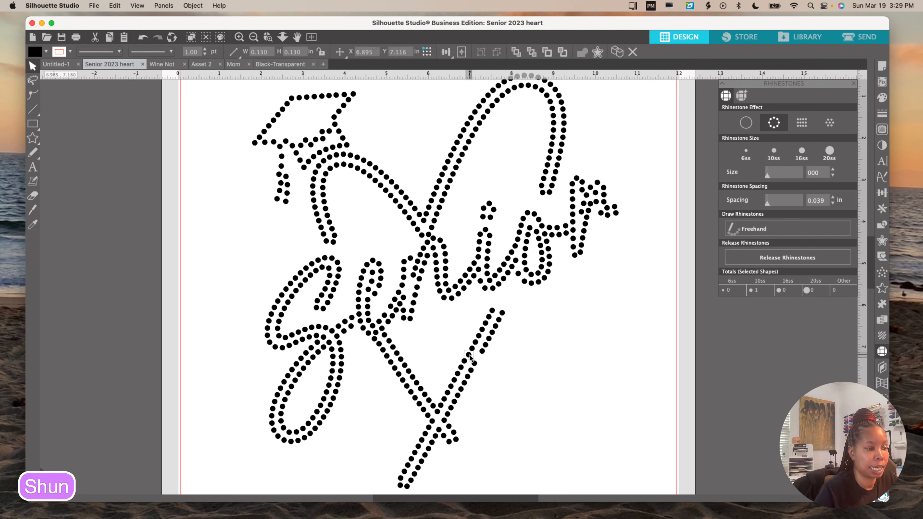
{"action": "right_click", "coordinate": [469, 356]}
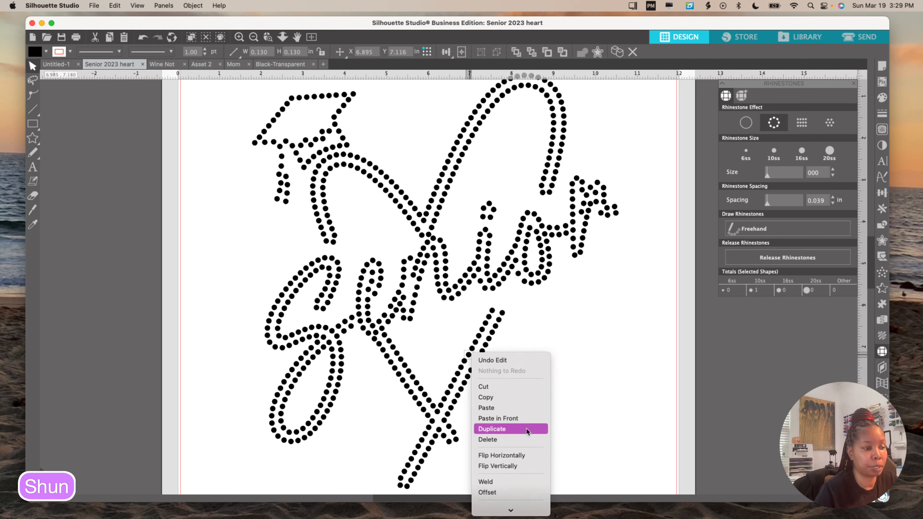
{"action": "left_click", "coordinate": [507, 427]}
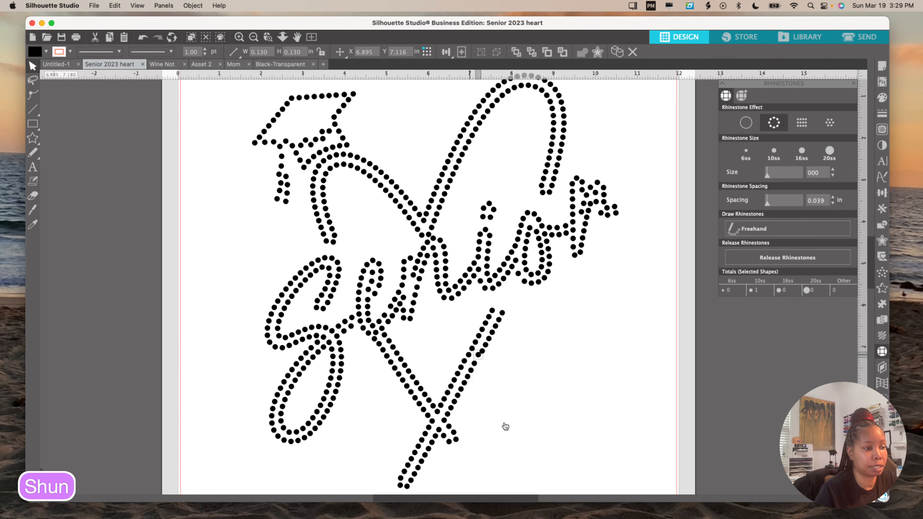
{"action": "left_click_drag", "start_coordinate": [478, 357], "coordinate": [479, 358]}
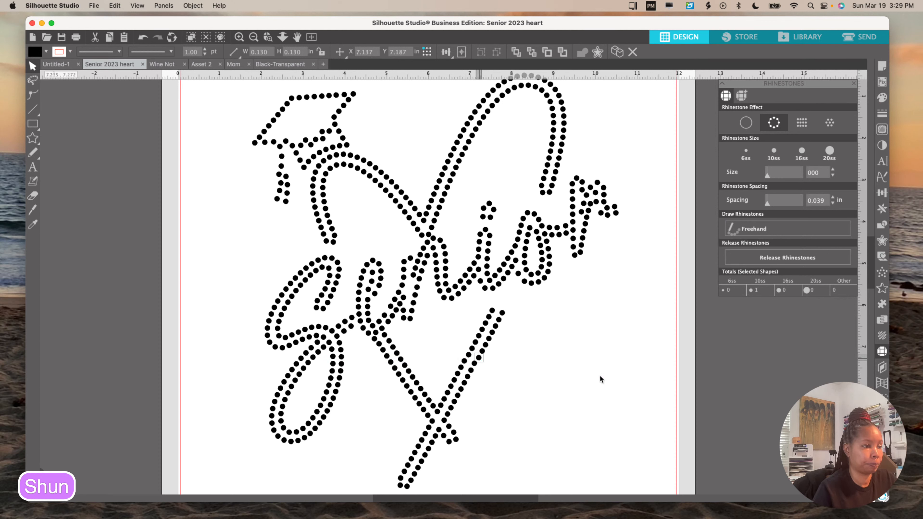
{"action": "key", "text": "Up"}
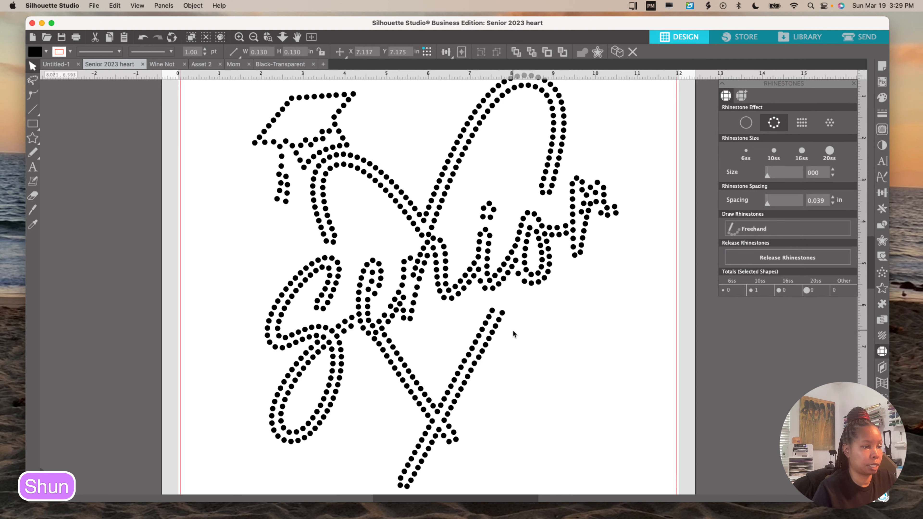
{"action": "left_click", "coordinate": [459, 312]}
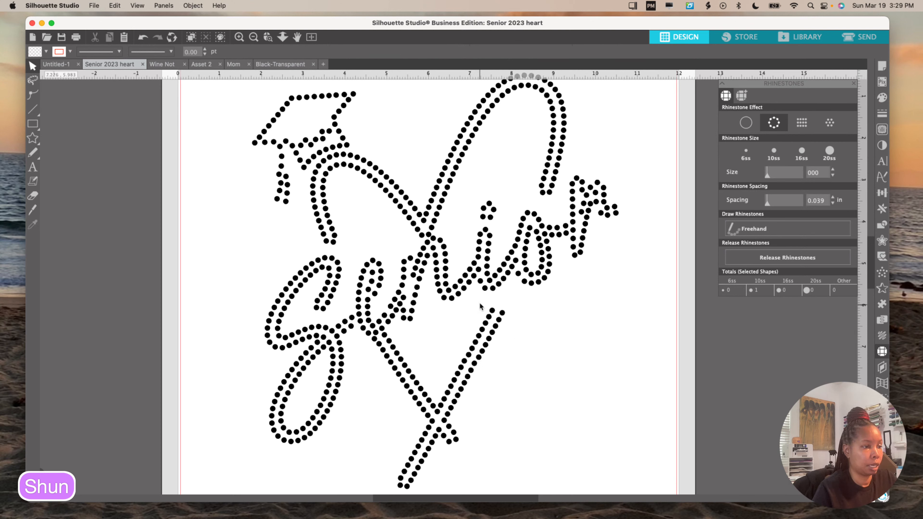
Step: Copy the upper stones of the extended stroke and paste them in line above it, reaching the base of the o in Senior
{"action": "mouse_move", "coordinate": [479, 302]}
{"action": "left_mouse_down"}
{"action": "mouse_move", "coordinate": [476, 324]}
{"action": "mouse_move", "coordinate": [514, 339]}
{"action": "left_mouse_up"}
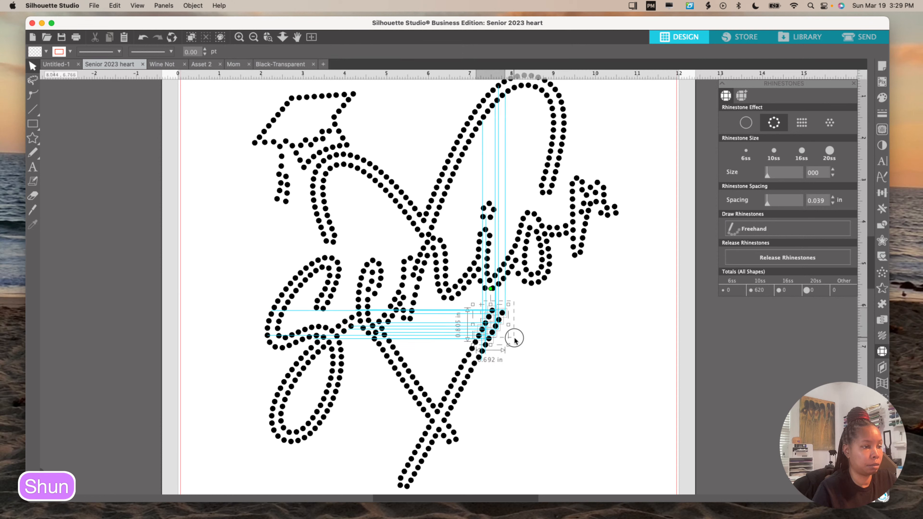
{"action": "right_click", "coordinate": [497, 325]}
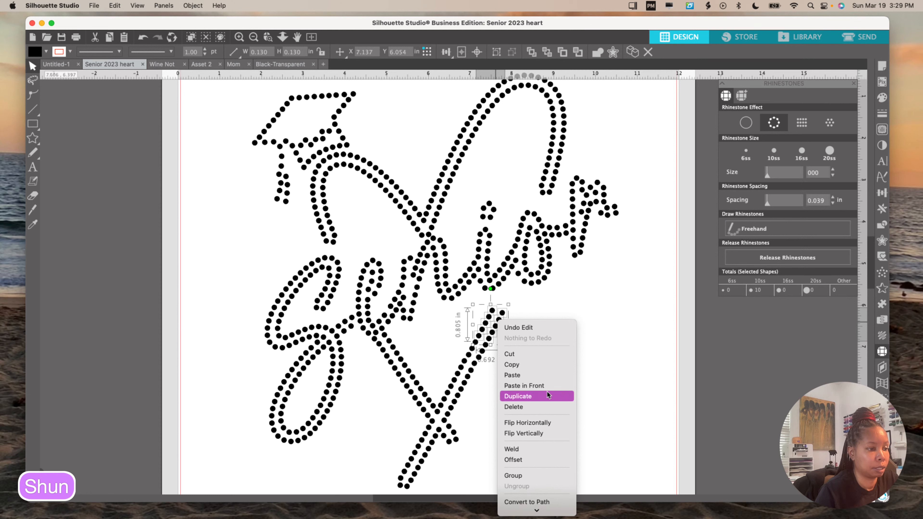
{"action": "left_click", "coordinate": [527, 365]}
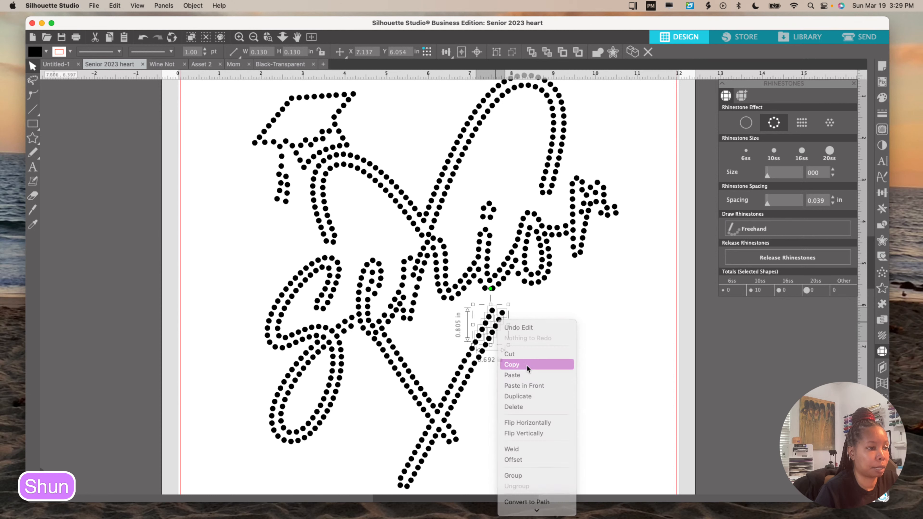
{"action": "key", "text": "Delete"}
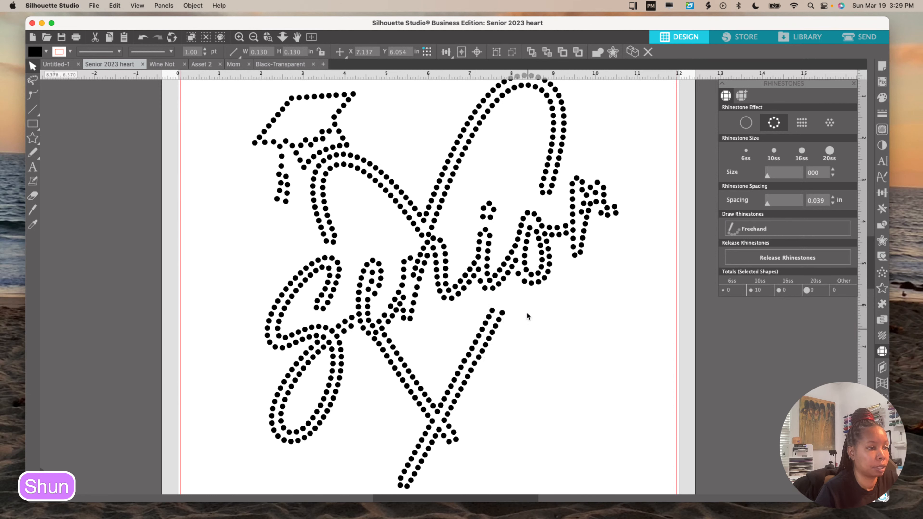
{"action": "left_click", "coordinate": [525, 319]}
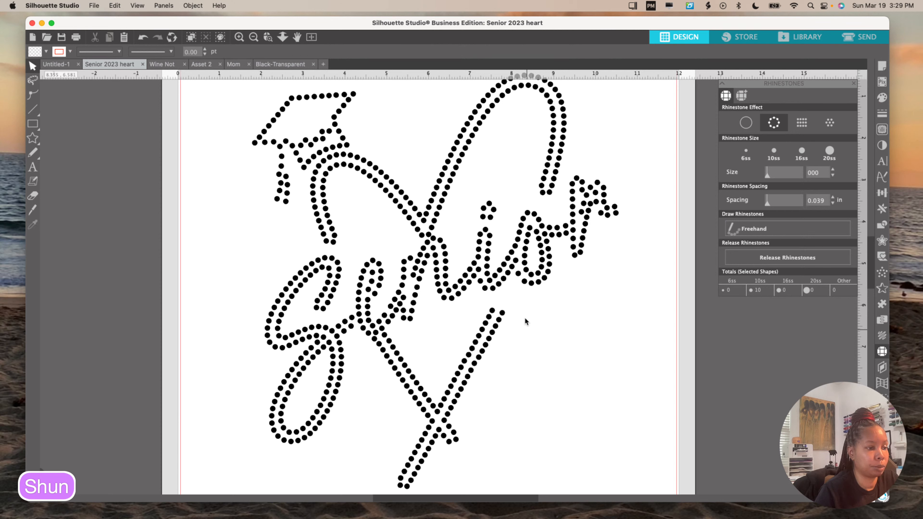
{"action": "right_click", "coordinate": [539, 318]}
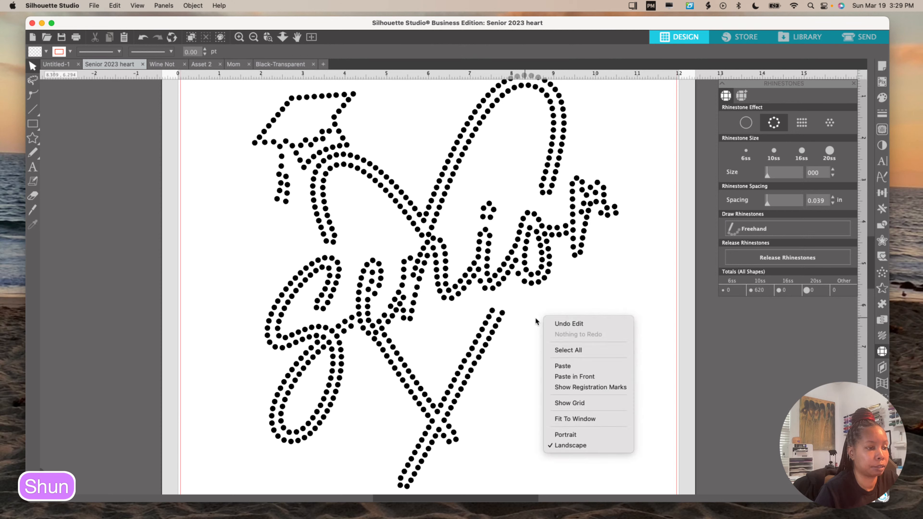
{"action": "left_click", "coordinate": [574, 366]}
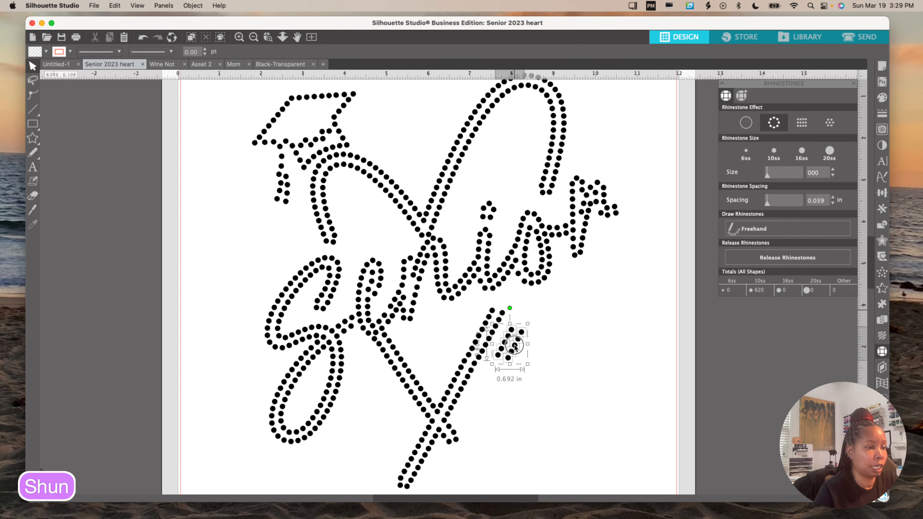
{"action": "left_click", "coordinate": [513, 319]}
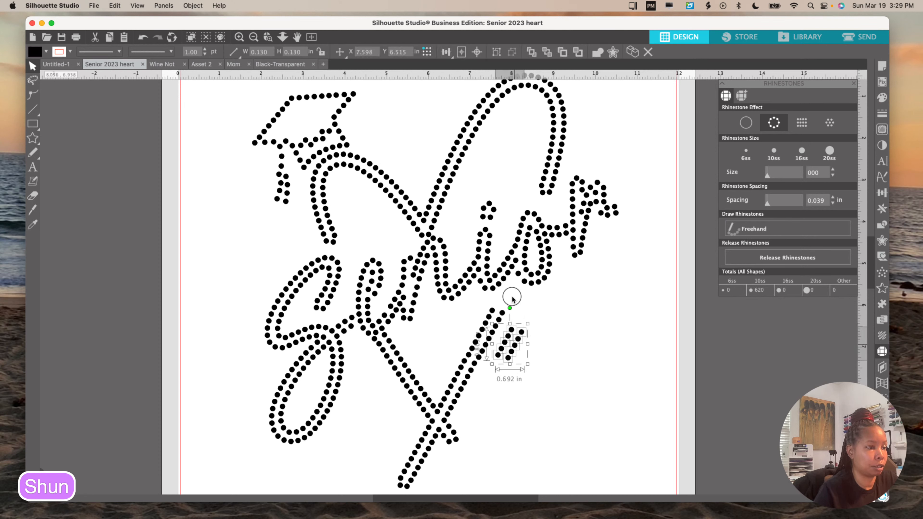
{"action": "mouse_move", "coordinate": [513, 343]}
{"action": "left_mouse_down"}
{"action": "mouse_move", "coordinate": [507, 249]}
{"action": "mouse_move", "coordinate": [512, 297]}
{"action": "left_mouse_up"}
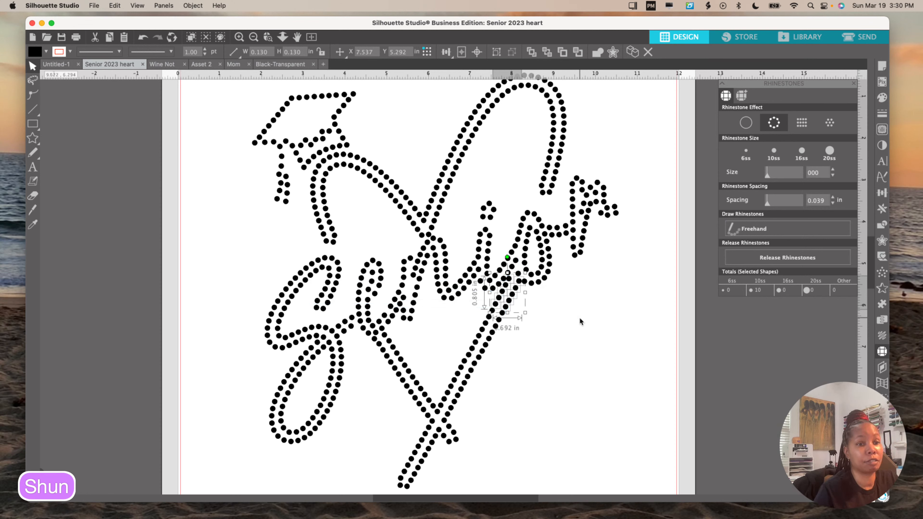
{"action": "left_click", "coordinate": [559, 320]}
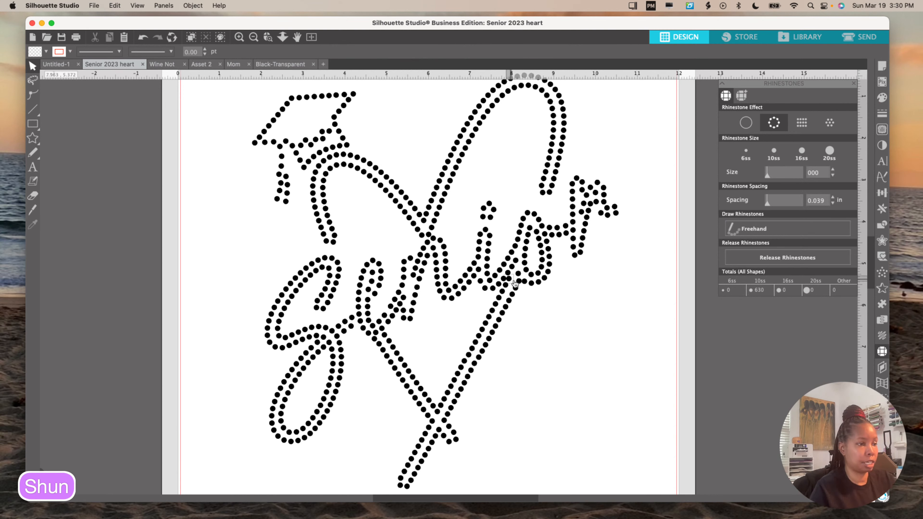
Step: Nudge two stones at the base of the o in Senior, one sideways and one down, to space them from the heart stroke
{"action": "left_click", "coordinate": [516, 280]}
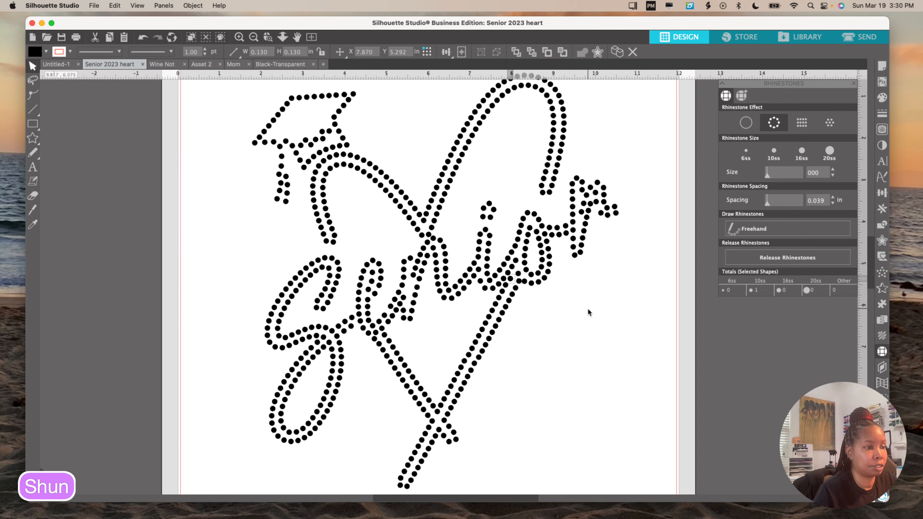
{"action": "key", "text": "Right"}
{"action": "key", "text": "Right"}
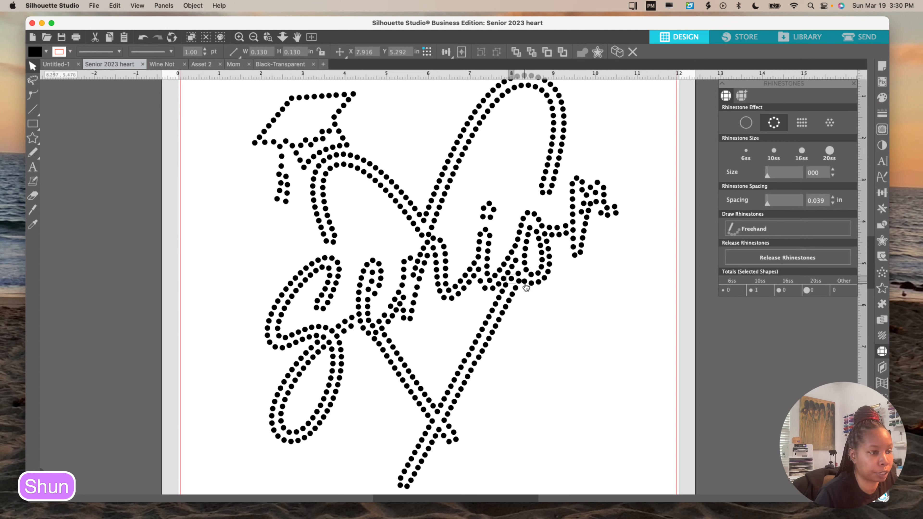
{"action": "left_click", "coordinate": [526, 286]}
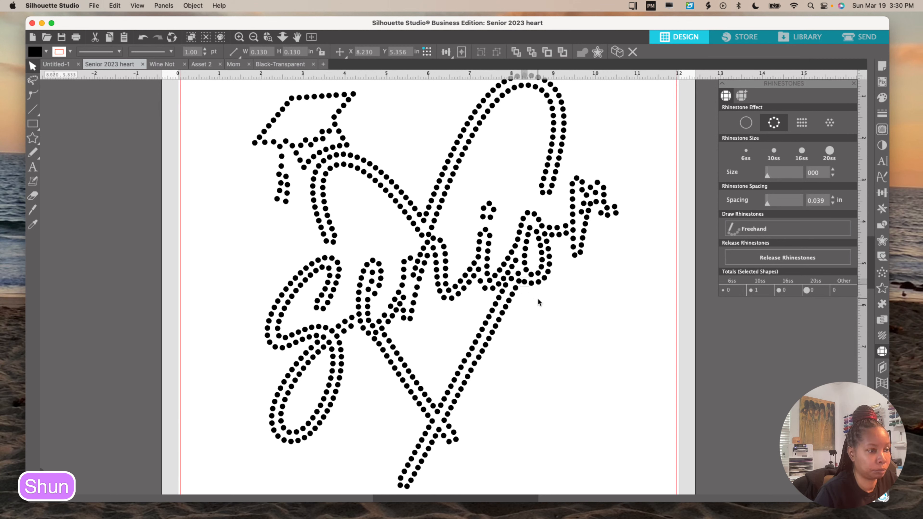
{"action": "key", "text": "Down"}
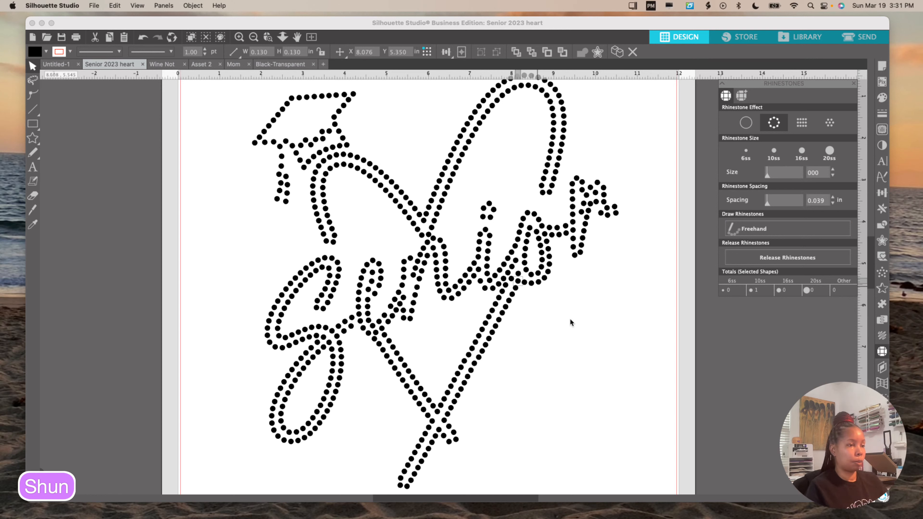
Step: Delete the crowded stones between the upper end of the heart's rising stroke and the lower outer side of the o in Senior
{"action": "left_click", "coordinate": [483, 279]}
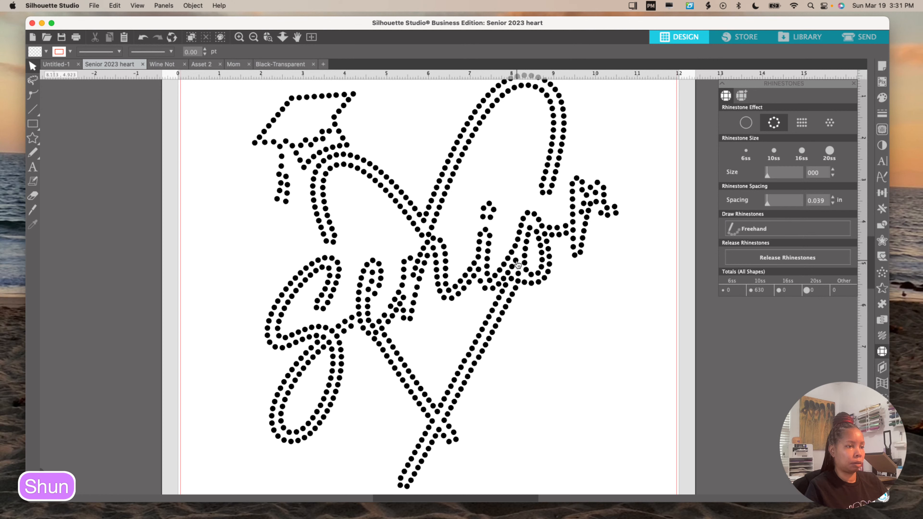
{"action": "left_click", "coordinate": [519, 286]}
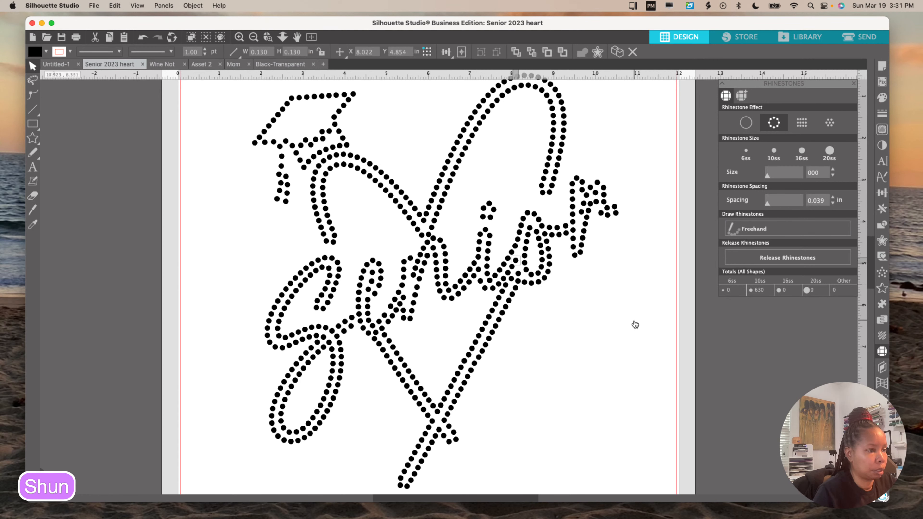
{"action": "left_click", "coordinate": [516, 277]}
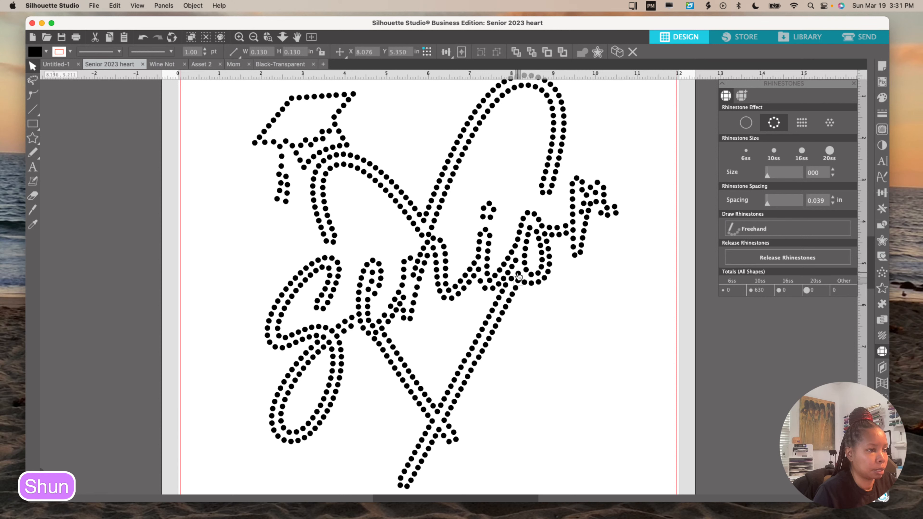
{"action": "left_click", "coordinate": [519, 277]}
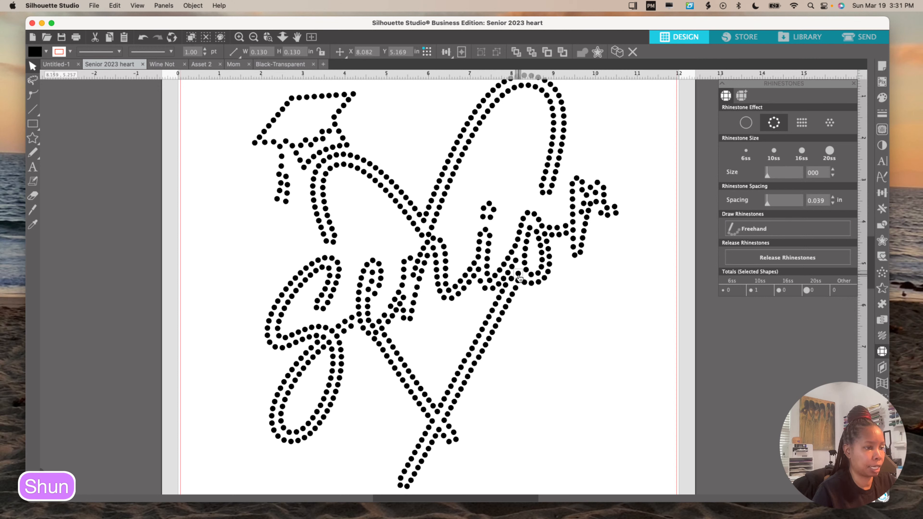
{"action": "left_click", "coordinate": [519, 271]}
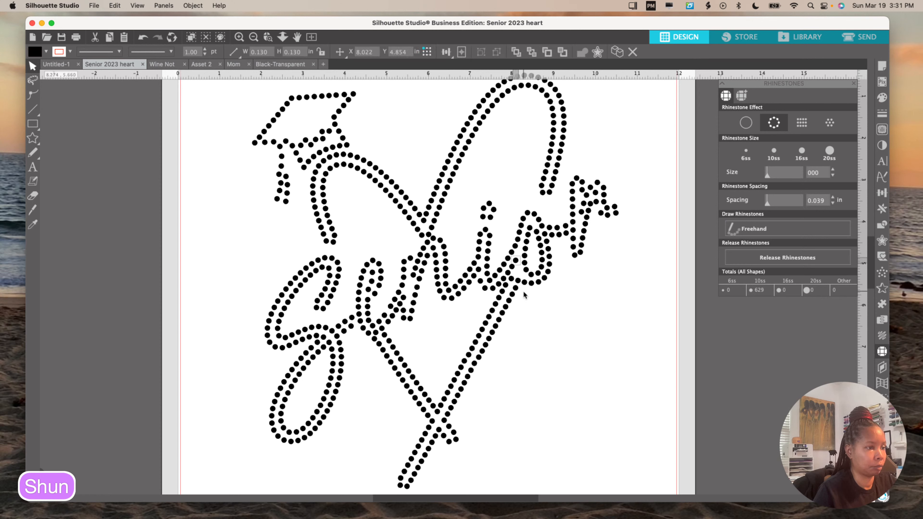
{"action": "key", "text": "Delete"}
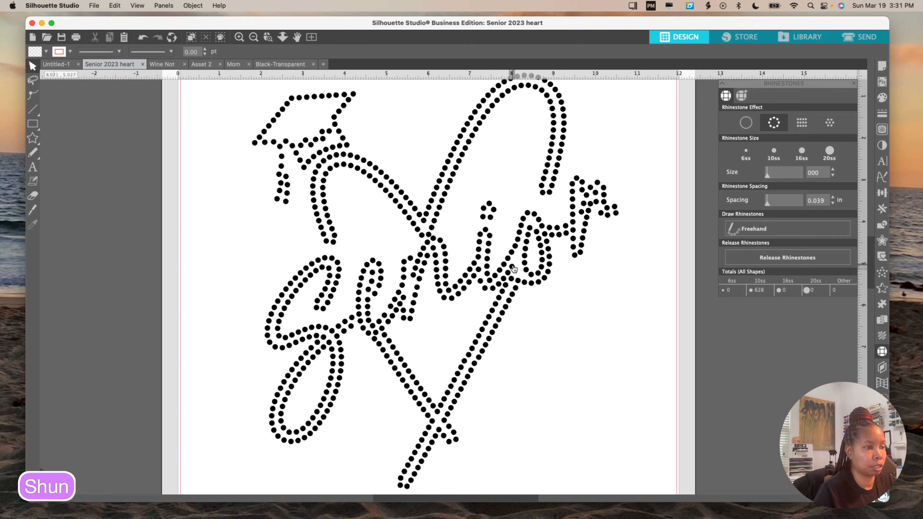
{"action": "left_click", "coordinate": [513, 267]}
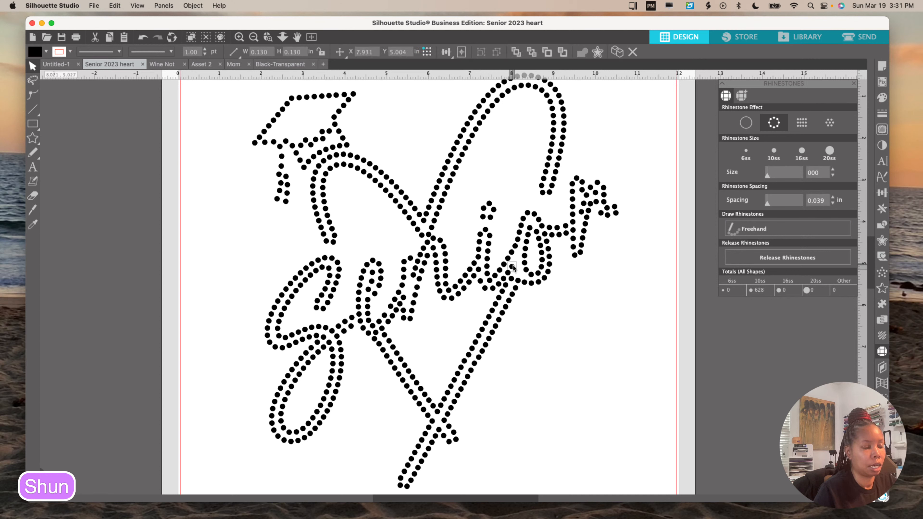
{"action": "right_click", "coordinate": [512, 268]}
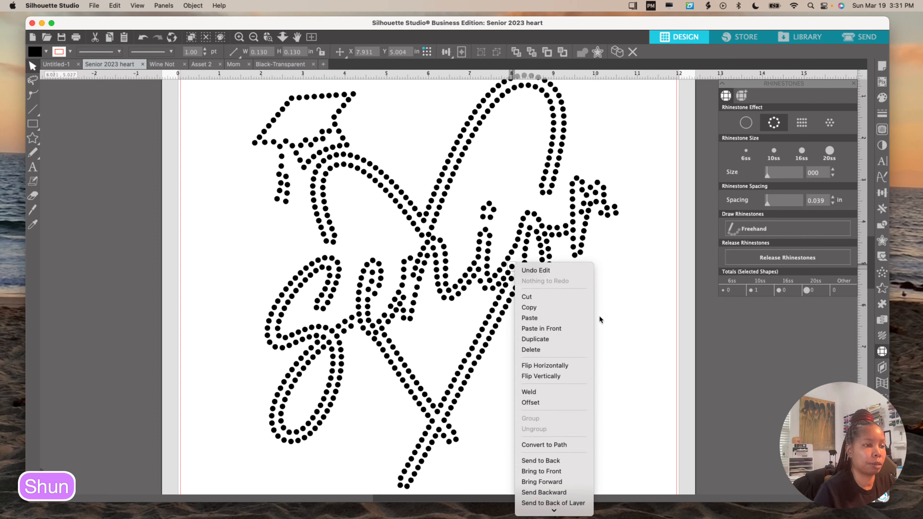
{"action": "left_click", "coordinate": [632, 291]}
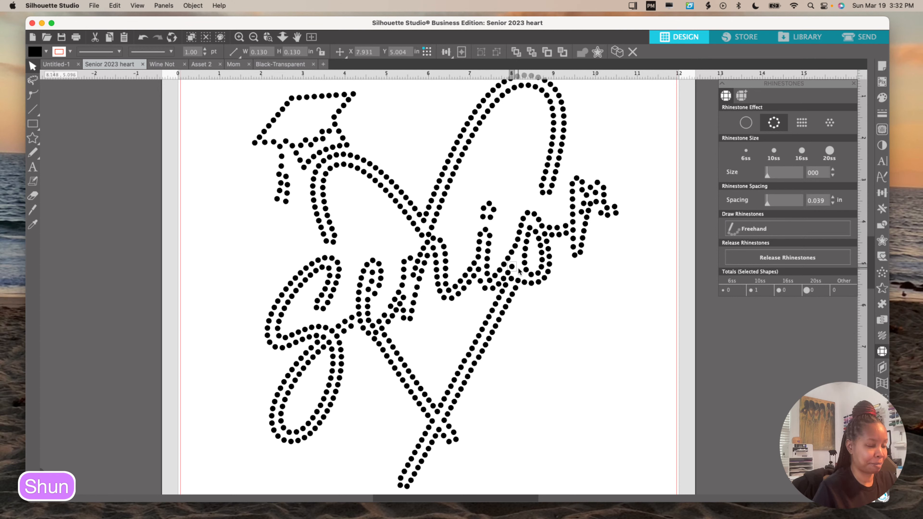
{"action": "key", "text": "Delete"}
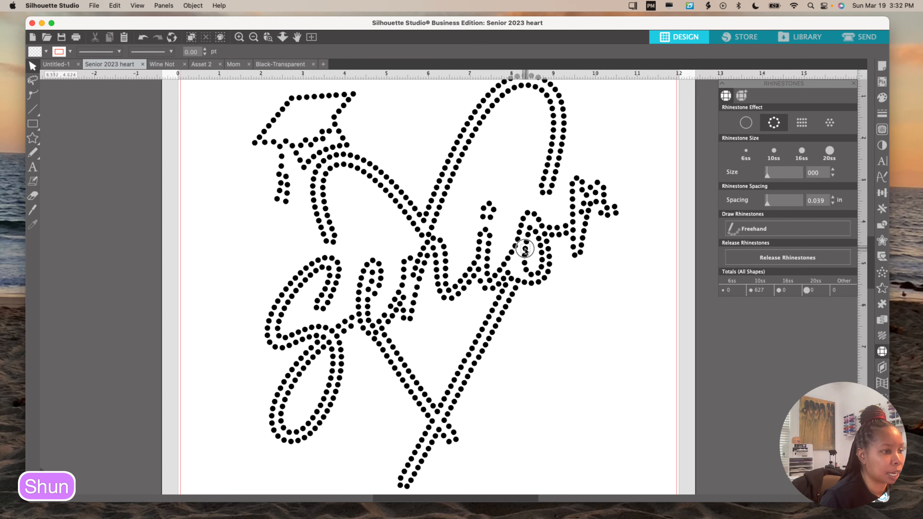
Step: Reposition the stones along the inner row of the o in Senior, beside the heart stroke, to even out their spacing
{"action": "left_click", "coordinate": [525, 250]}
{"action": "left_click_drag", "start_coordinate": [525, 250], "coordinate": [524, 259]}
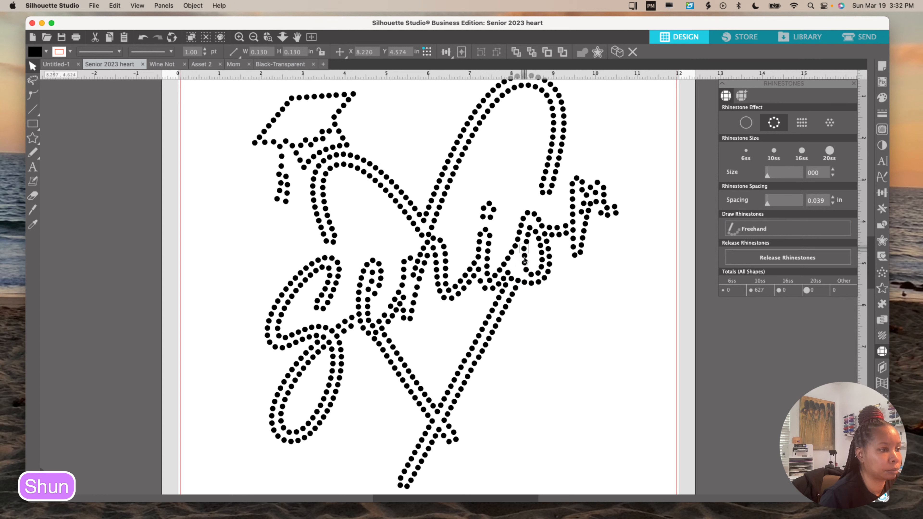
{"action": "left_click", "coordinate": [524, 258]}
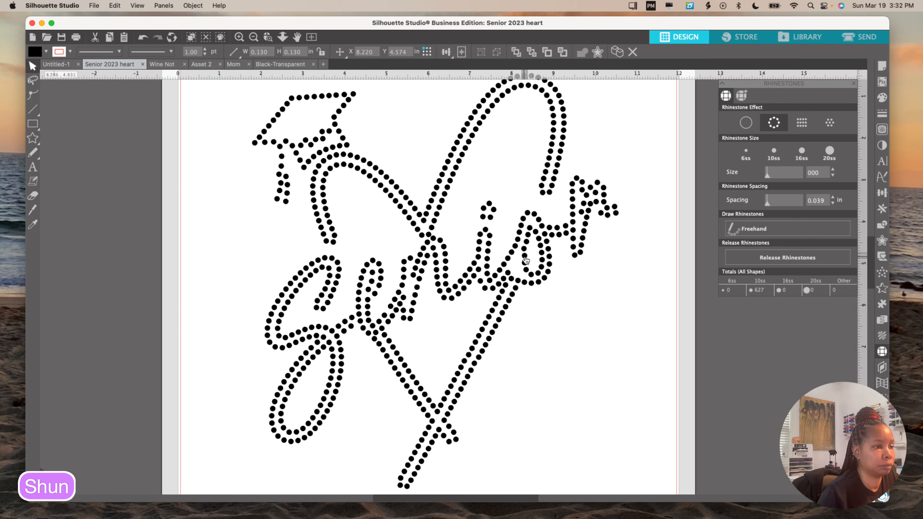
{"action": "left_click", "coordinate": [525, 259]}
{"action": "left_click_drag", "start_coordinate": [522, 257], "coordinate": [523, 256]}
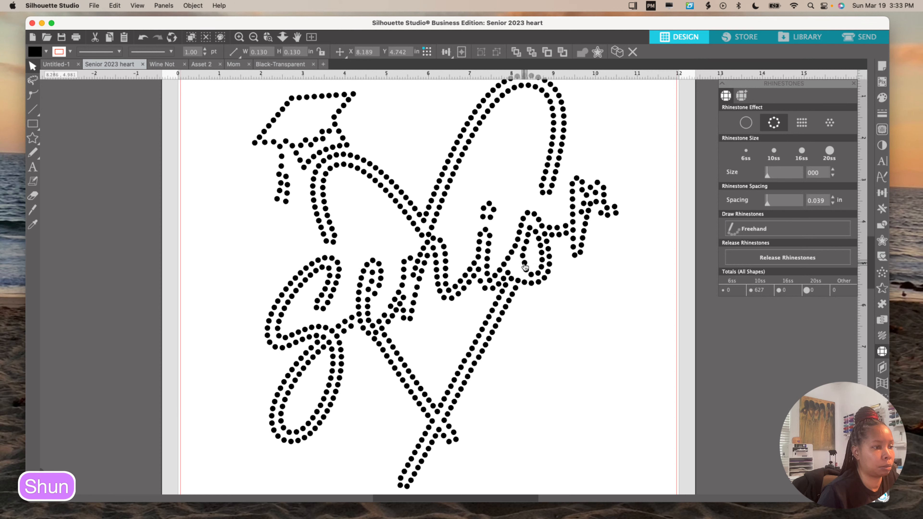
{"action": "left_click", "coordinate": [524, 265]}
{"action": "left_click_drag", "start_coordinate": [522, 265], "coordinate": [524, 268]}
{"action": "left_click", "coordinate": [525, 270]}
{"action": "left_click_drag", "start_coordinate": [525, 270], "coordinate": [523, 271]}
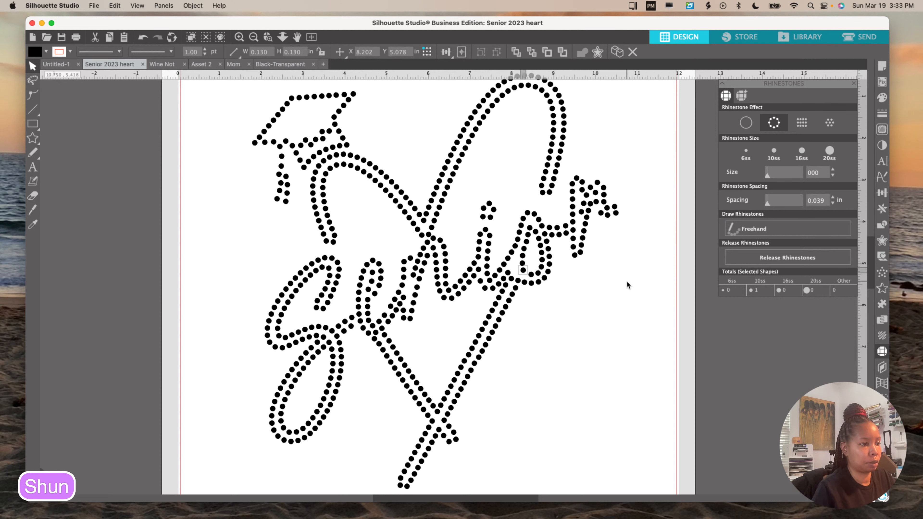
{"action": "key", "text": "Down"}
{"action": "key", "text": "Down"}
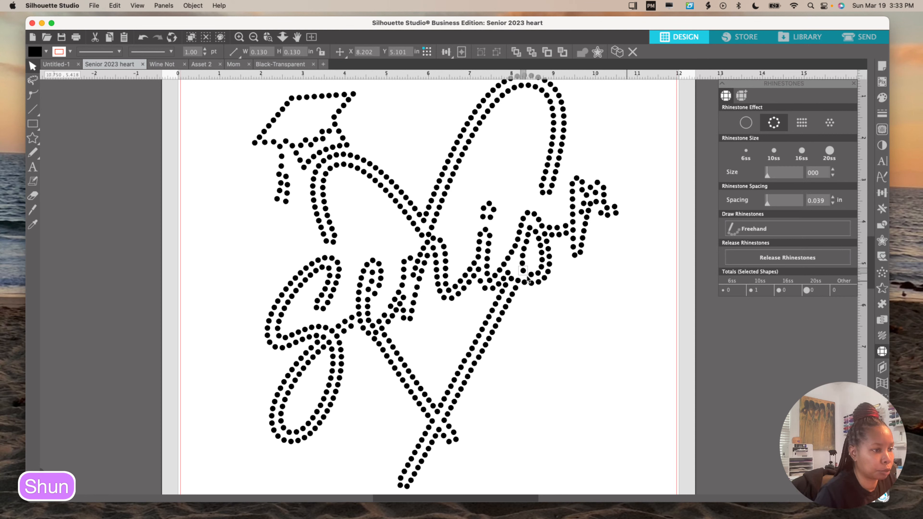
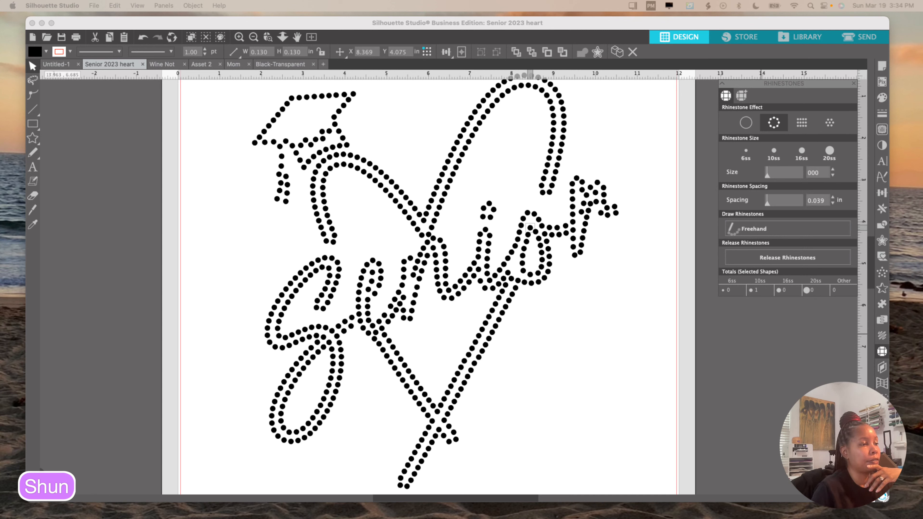
{"action": "left_click", "coordinate": [317, 268]}
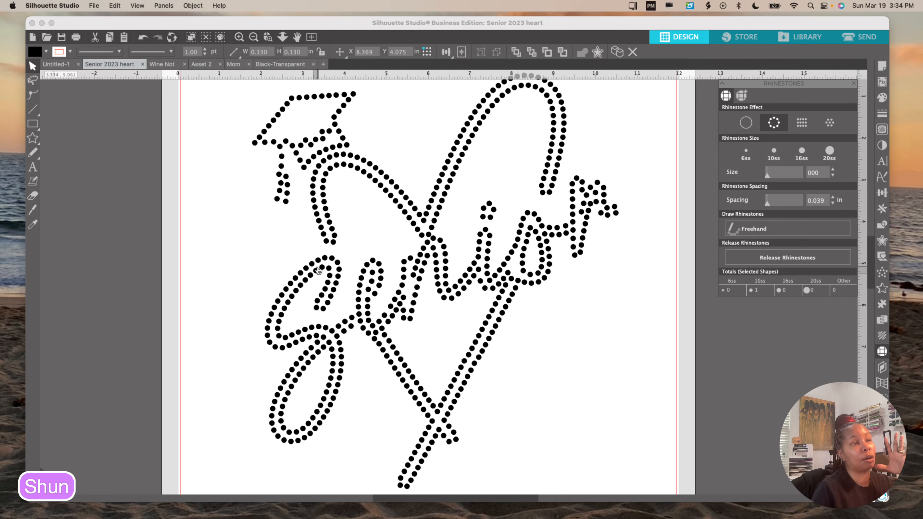
{"action": "left_click", "coordinate": [318, 269]}
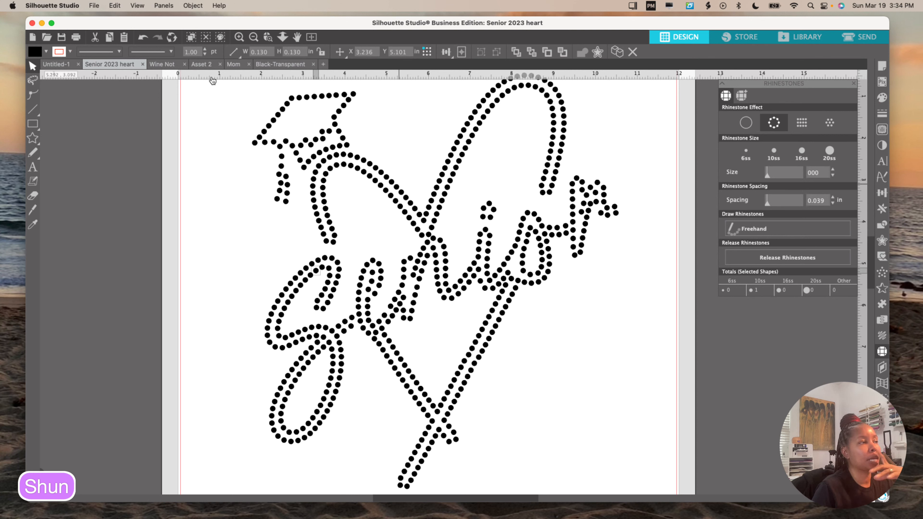
Step: Look through the Downloads folder for the Senior 2023 graduation design file to open
{"action": "left_click", "coordinate": [93, 6]}
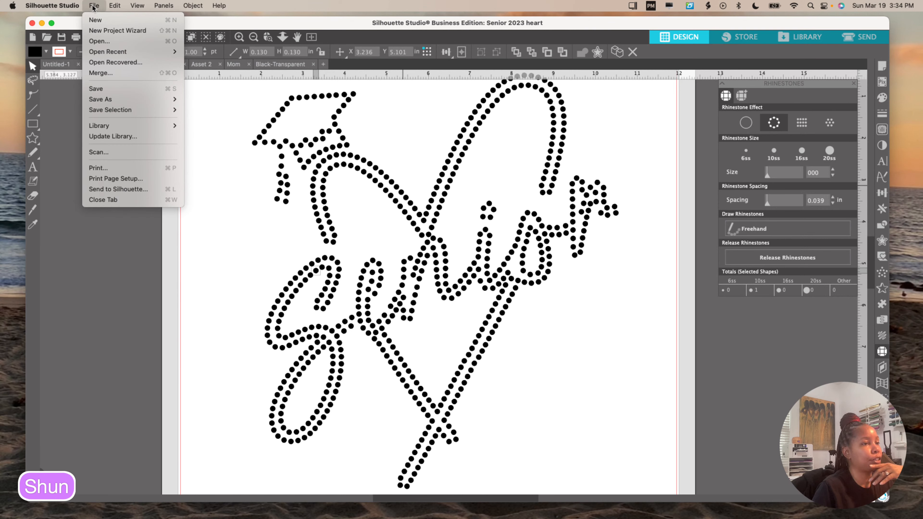
{"action": "left_click", "coordinate": [100, 41]}
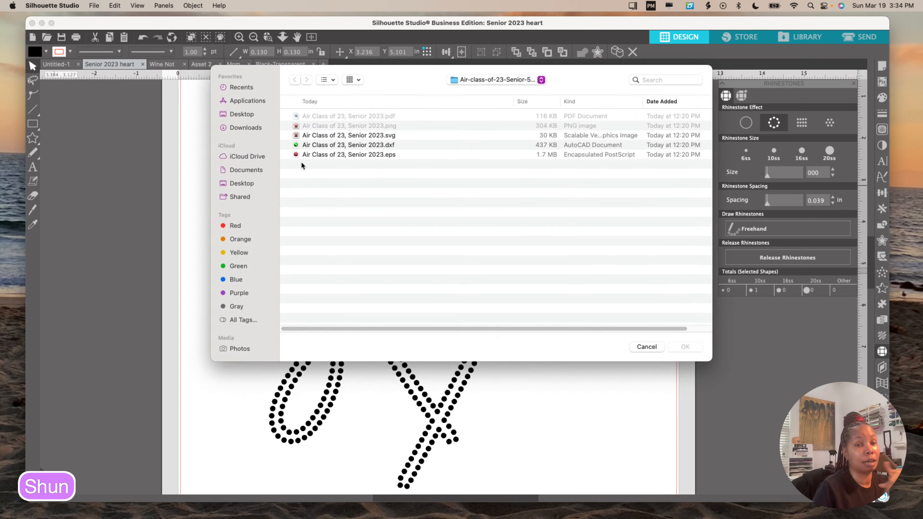
{"action": "left_click", "coordinate": [250, 128]}
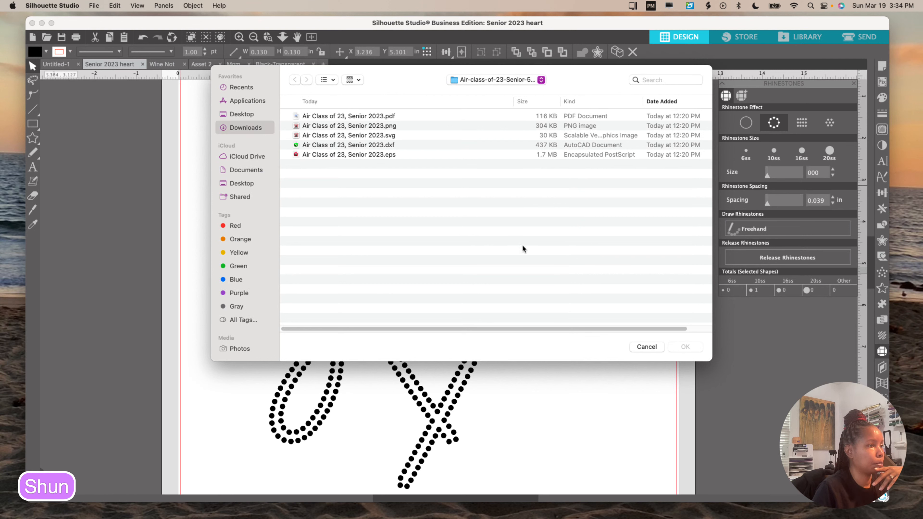
{"action": "scroll", "coordinate": [346, 224], "scroll_direction": "down", "scroll_amount": 5}
{"action": "scroll", "coordinate": [364, 216], "scroll_direction": "down", "scroll_amount": 6}
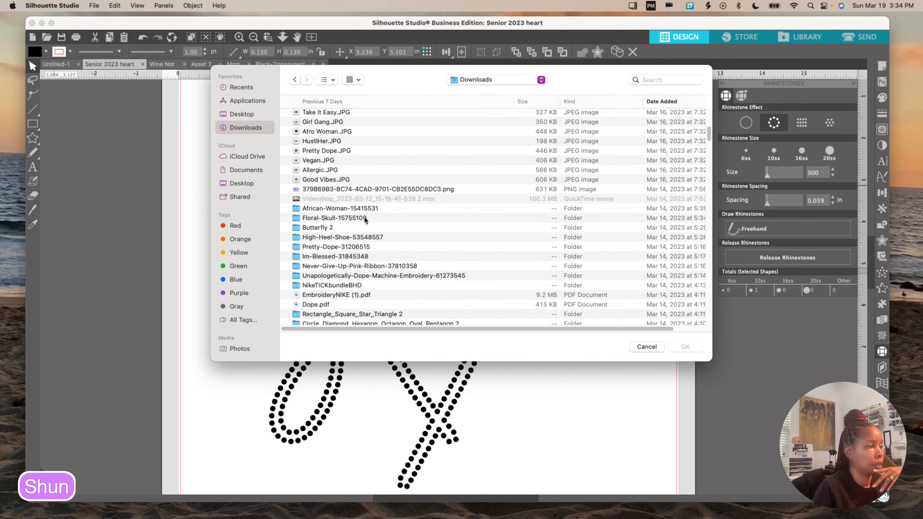
{"action": "scroll", "coordinate": [364, 217], "scroll_direction": "down", "scroll_amount": 10}
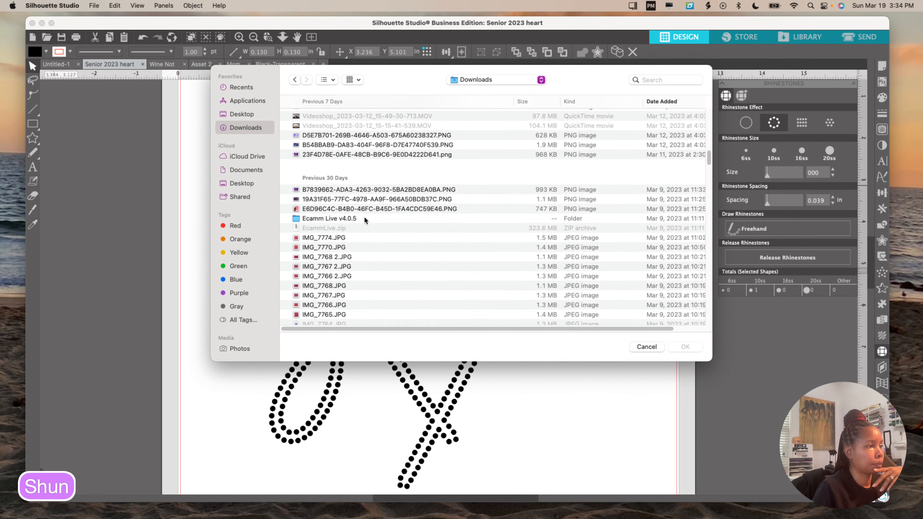
{"action": "scroll", "coordinate": [364, 220], "scroll_direction": "down", "scroll_amount": 10}
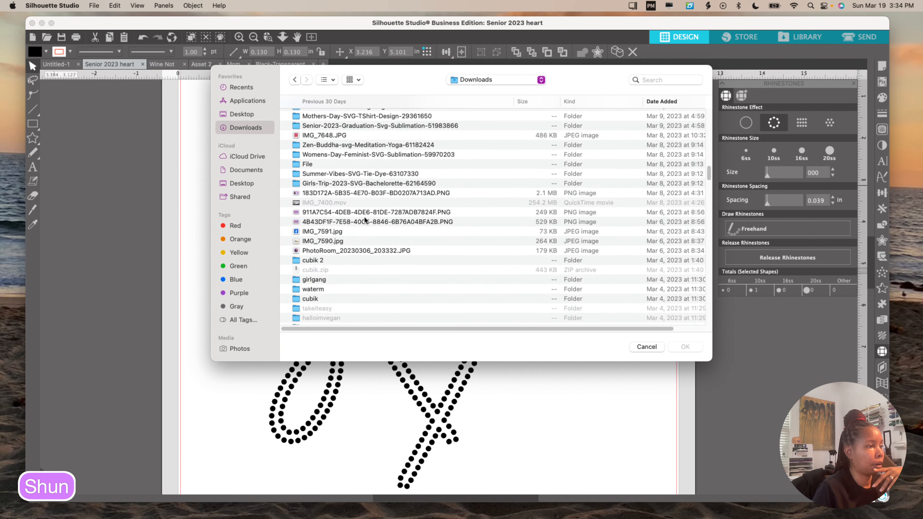
{"action": "scroll", "coordinate": [365, 220], "scroll_direction": "down", "scroll_amount": 12}
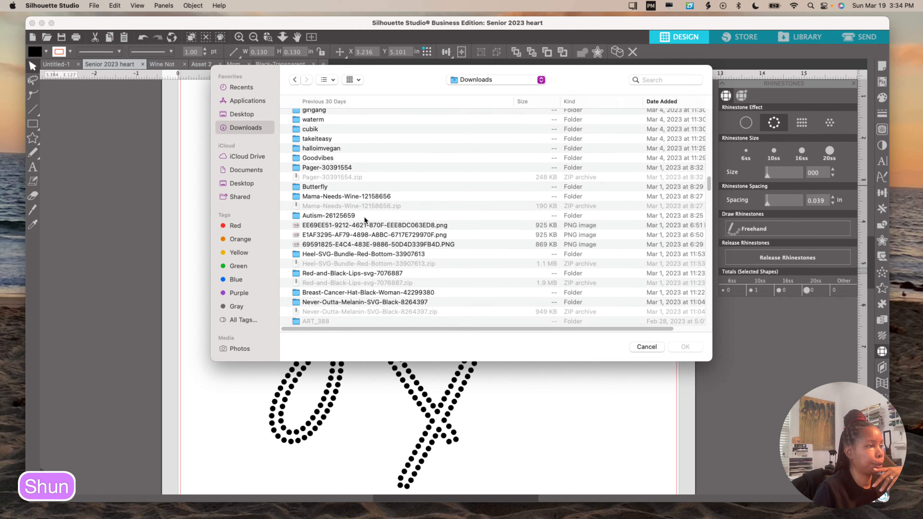
{"action": "scroll", "coordinate": [364, 217], "scroll_direction": "down", "scroll_amount": 8}
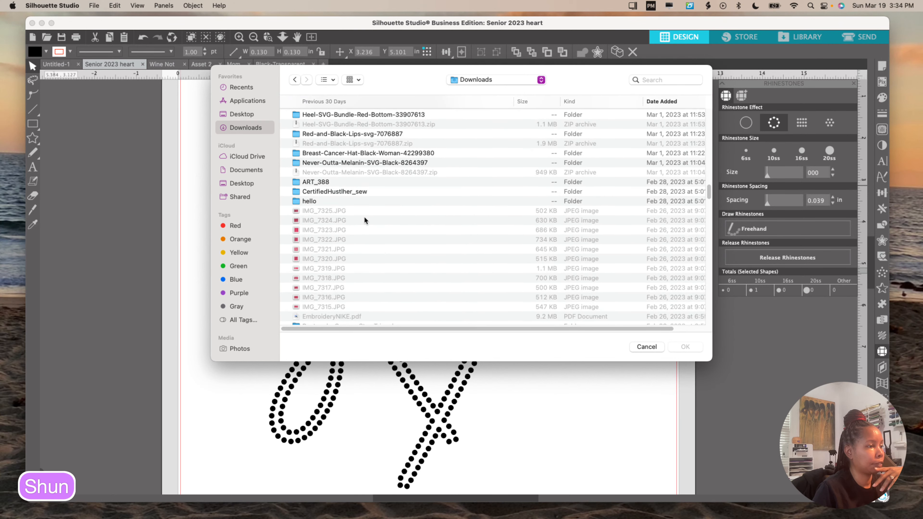
{"action": "scroll", "coordinate": [364, 218], "scroll_direction": "down", "scroll_amount": 10}
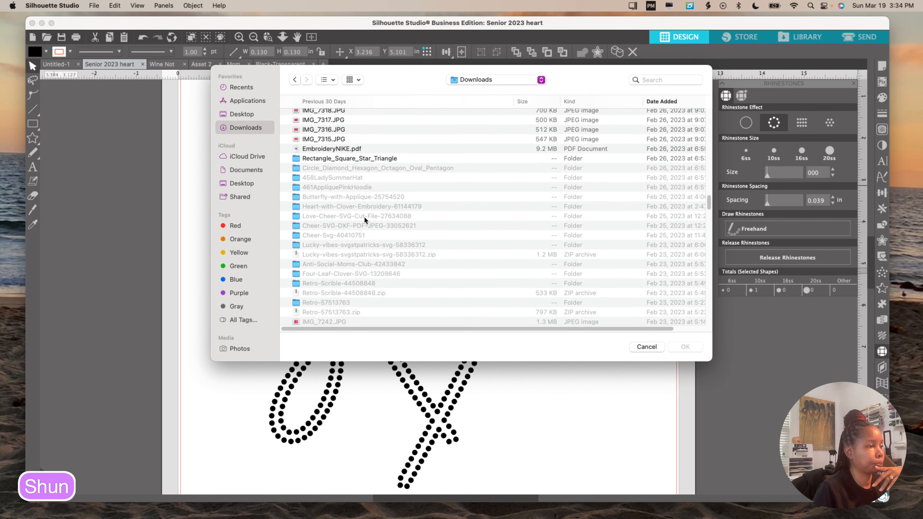
{"action": "scroll", "coordinate": [364, 216], "scroll_direction": "down", "scroll_amount": 8}
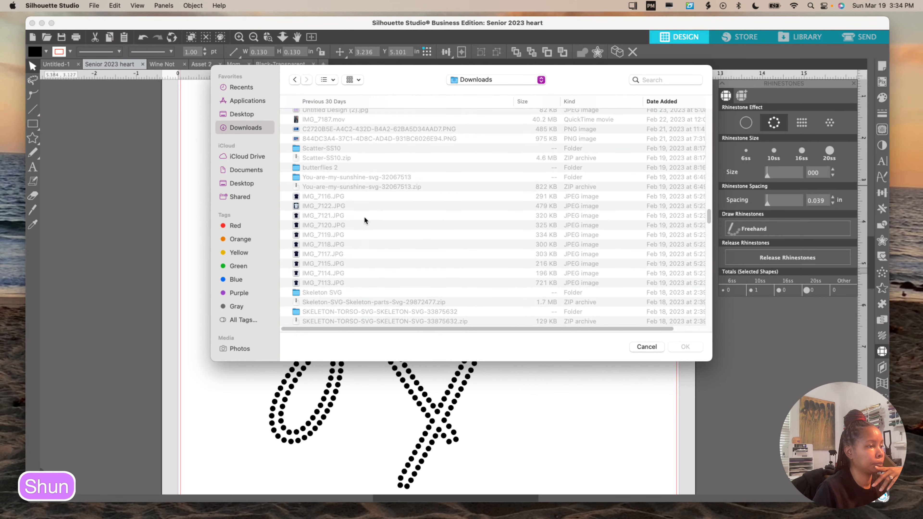
{"action": "scroll", "coordinate": [364, 216], "scroll_direction": "down", "scroll_amount": 10}
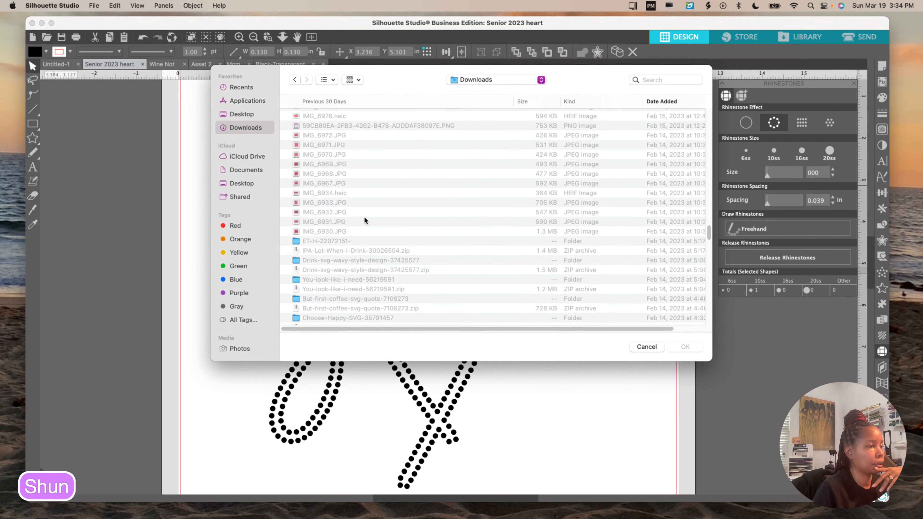
{"action": "scroll", "coordinate": [364, 216], "scroll_direction": "down", "scroll_amount": 10}
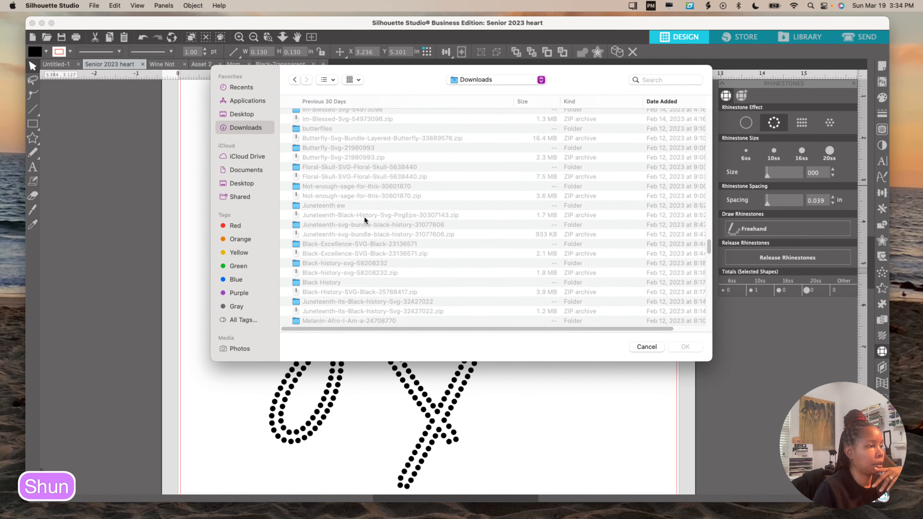
{"action": "scroll", "coordinate": [364, 216], "scroll_direction": "down", "scroll_amount": 3}
{"action": "scroll", "coordinate": [364, 216], "scroll_direction": "up", "scroll_amount": 12}
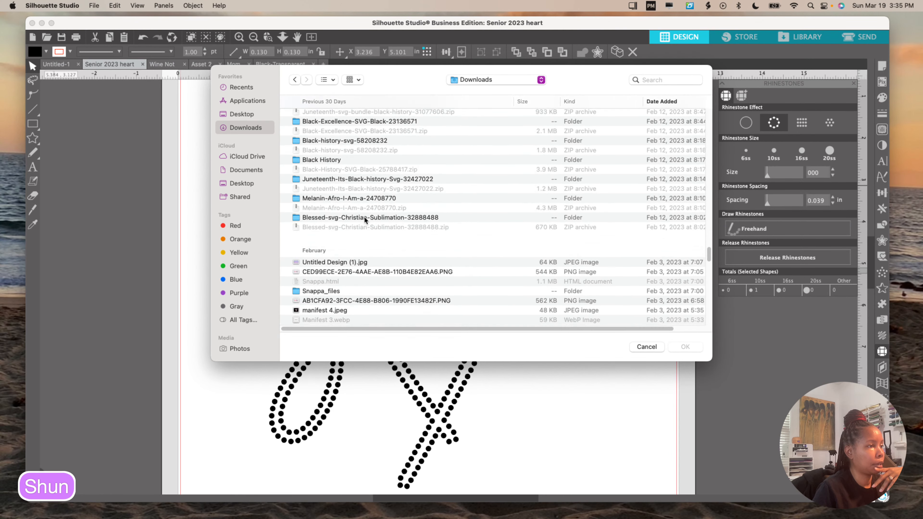
{"action": "scroll", "coordinate": [364, 216], "scroll_direction": "up", "scroll_amount": 8}
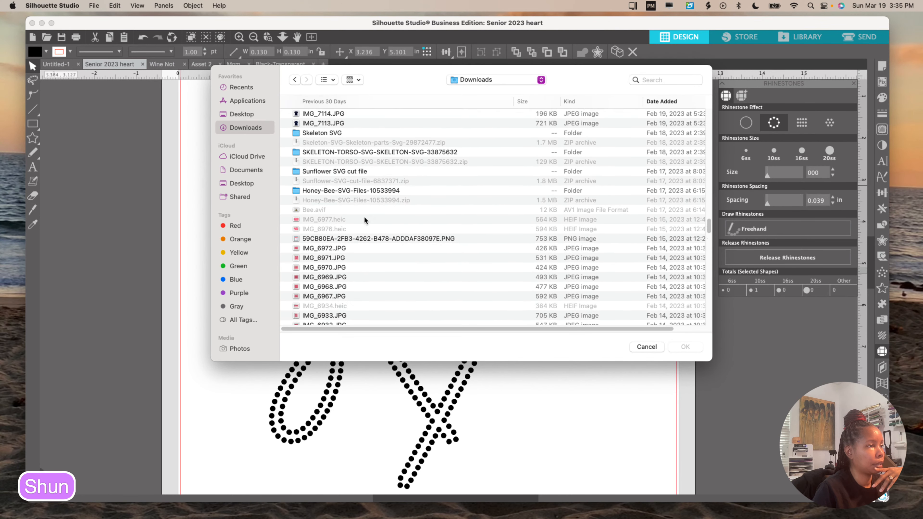
{"action": "scroll", "coordinate": [364, 216], "scroll_direction": "up", "scroll_amount": 7}
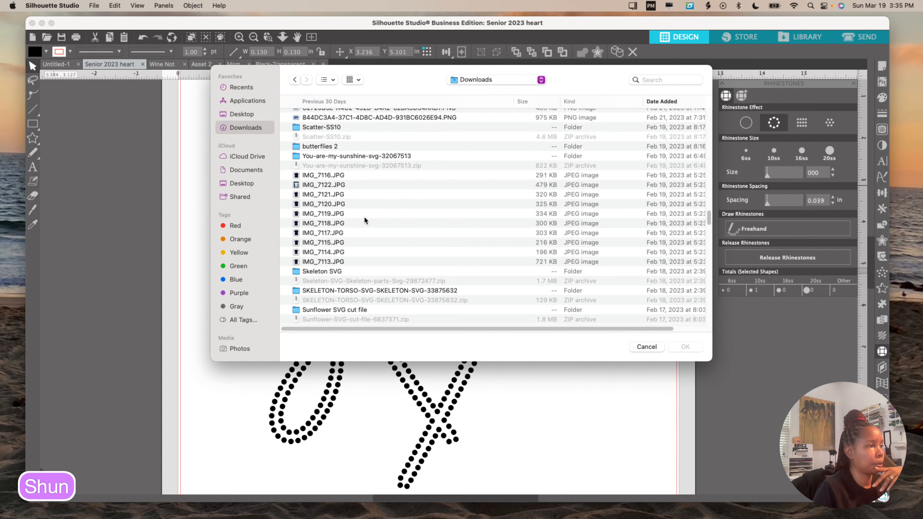
{"action": "scroll", "coordinate": [364, 220], "scroll_direction": "up", "scroll_amount": 5}
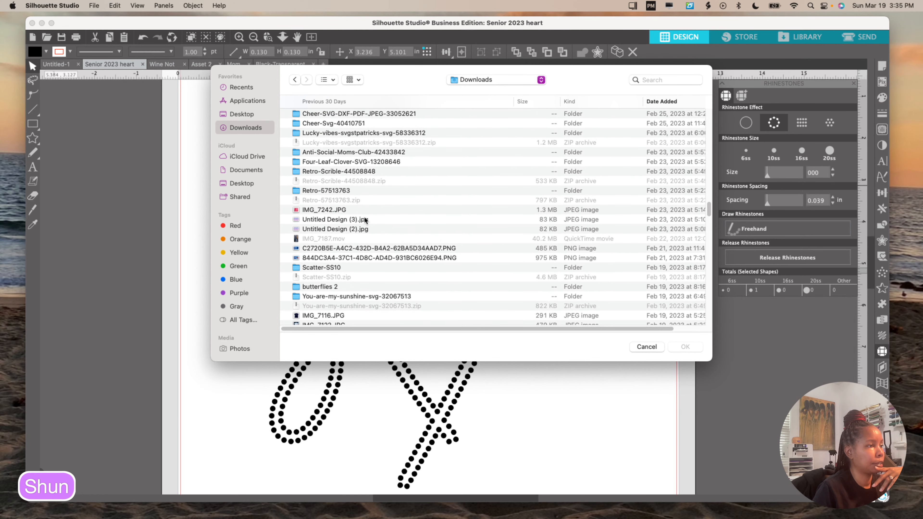
{"action": "scroll", "coordinate": [365, 220], "scroll_direction": "up", "scroll_amount": 5}
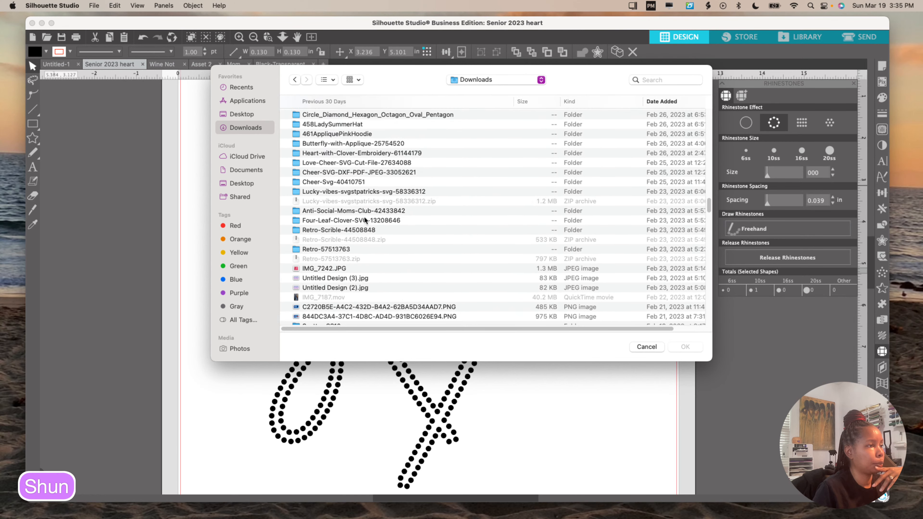
{"action": "scroll", "coordinate": [365, 219], "scroll_direction": "up", "scroll_amount": 5}
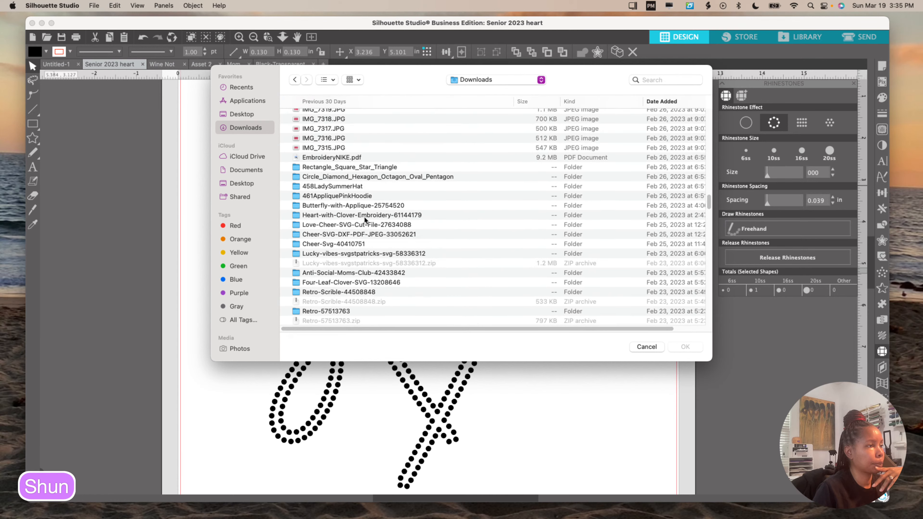
{"action": "scroll", "coordinate": [364, 216], "scroll_direction": "up", "scroll_amount": 5}
{"action": "scroll", "coordinate": [364, 216], "scroll_direction": "up", "scroll_amount": 3}
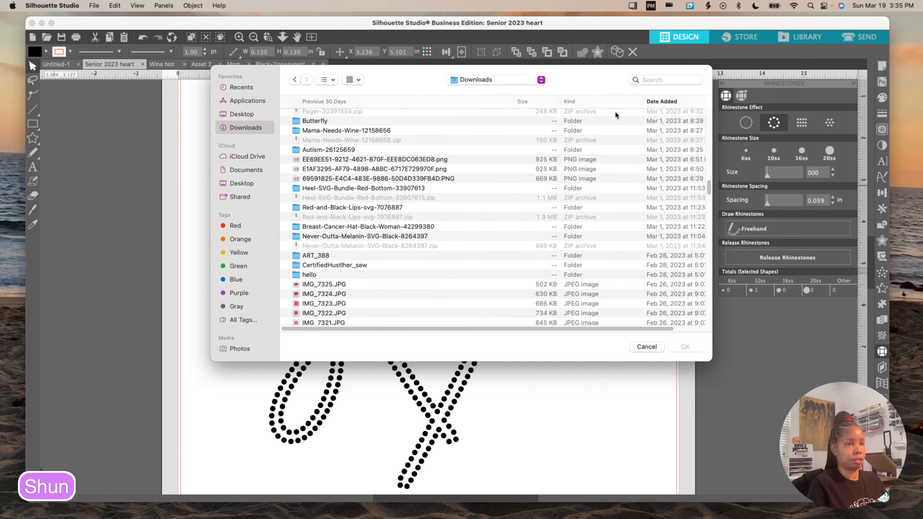
Step: Search the computer for "senior" and open the file Senior 2023 heart.svg
{"action": "left_click", "coordinate": [653, 77]}
{"action": "type", "text": "s"}
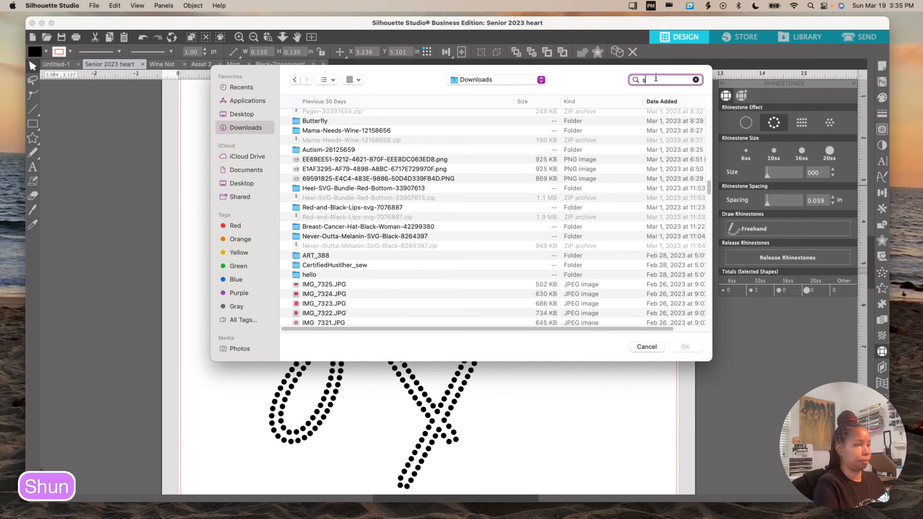
{"action": "type", "text": "em"}
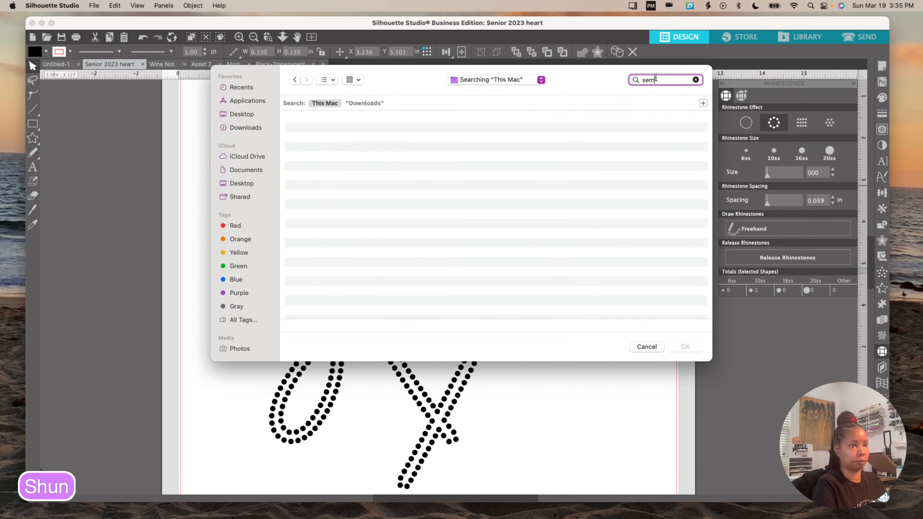
{"action": "key", "text": "BackSpace"}
{"action": "key", "text": "BackSpace"}
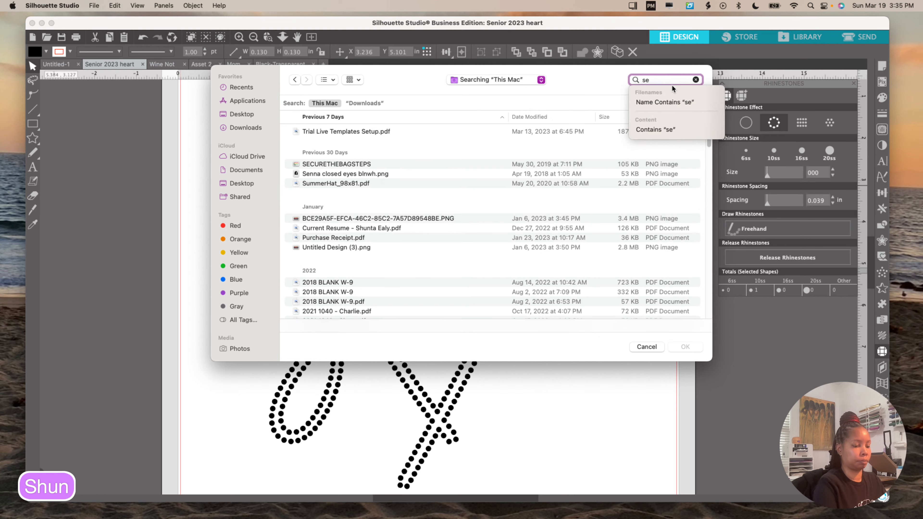
{"action": "type", "text": "e"}
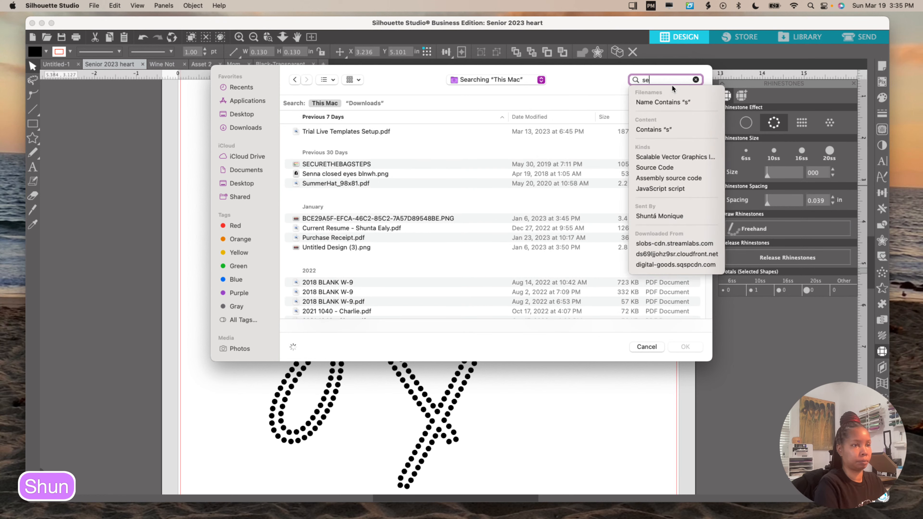
{"action": "type", "text": "nior"}
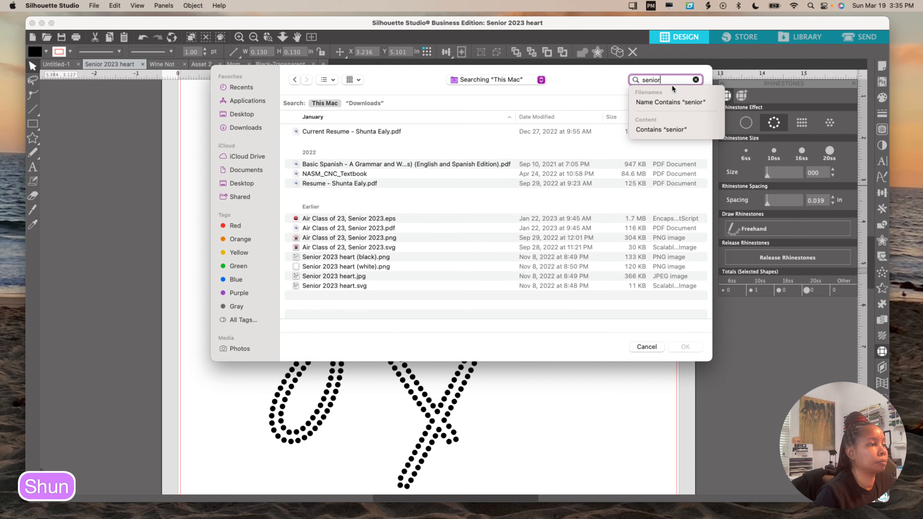
{"action": "key", "text": "Down"}
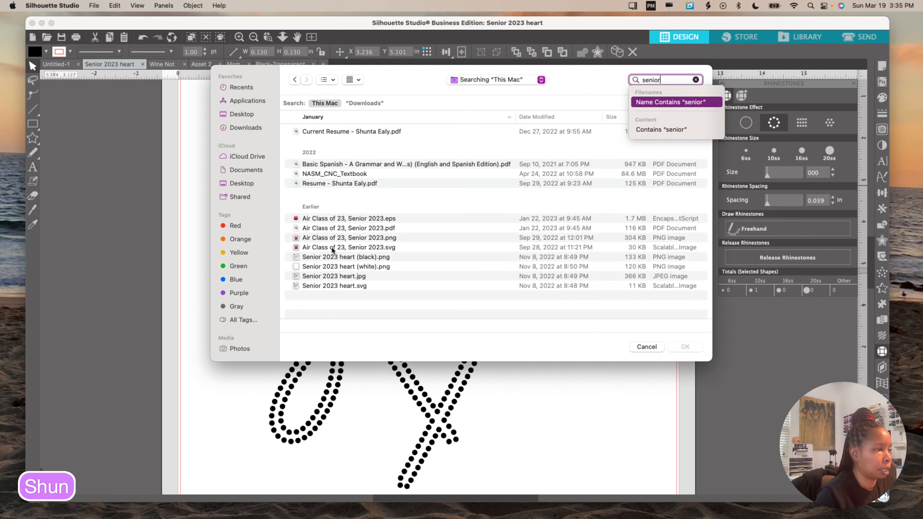
{"action": "left_click", "coordinate": [324, 285]}
{"action": "left_click", "coordinate": [324, 286]}
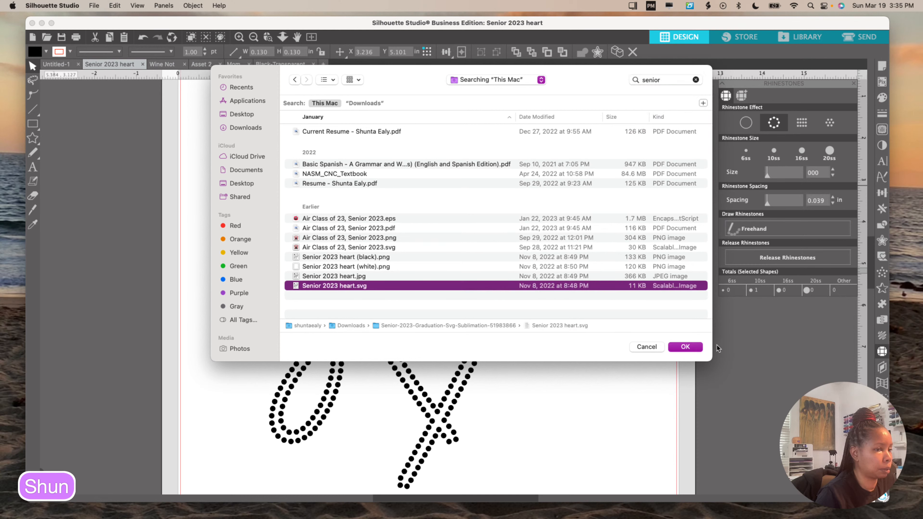
{"action": "left_click", "coordinate": [694, 349]}
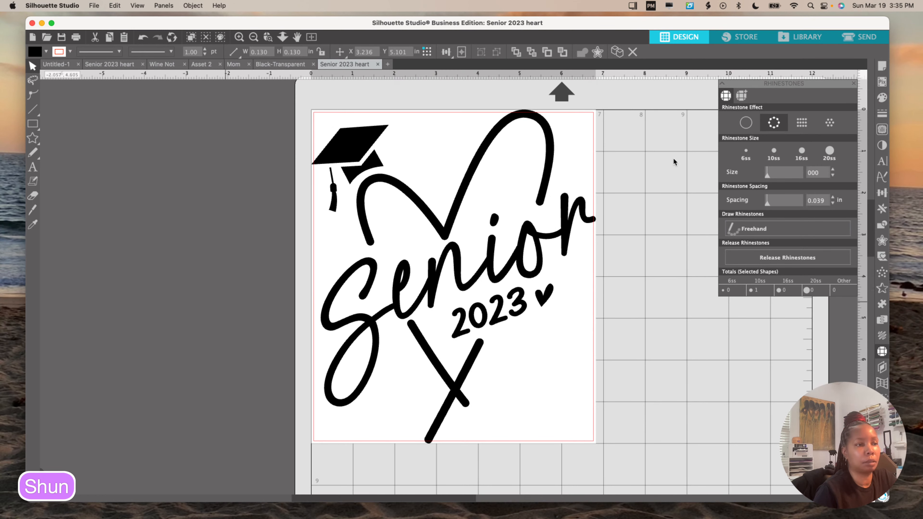
Step: Set the page's media size to Auto (12x12)
{"action": "left_click", "coordinate": [521, 237]}
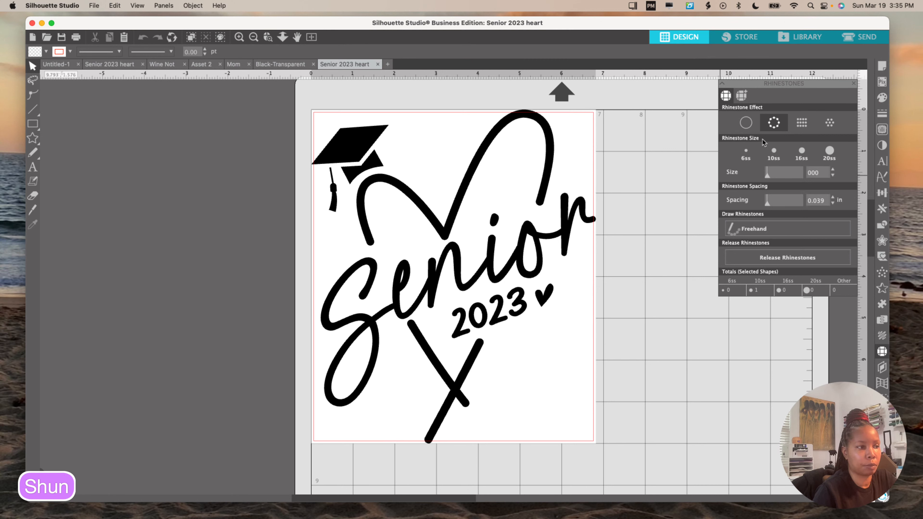
{"action": "left_click", "coordinate": [881, 68]}
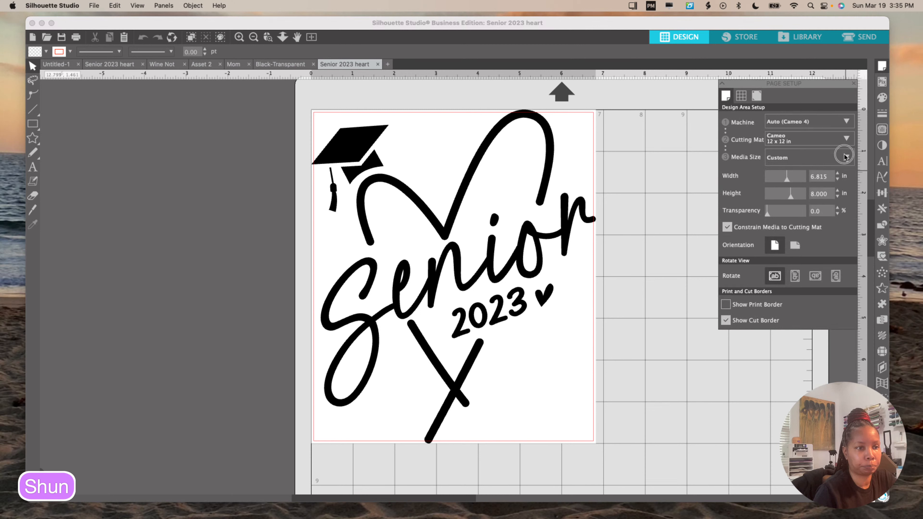
{"action": "left_click", "coordinate": [845, 157]}
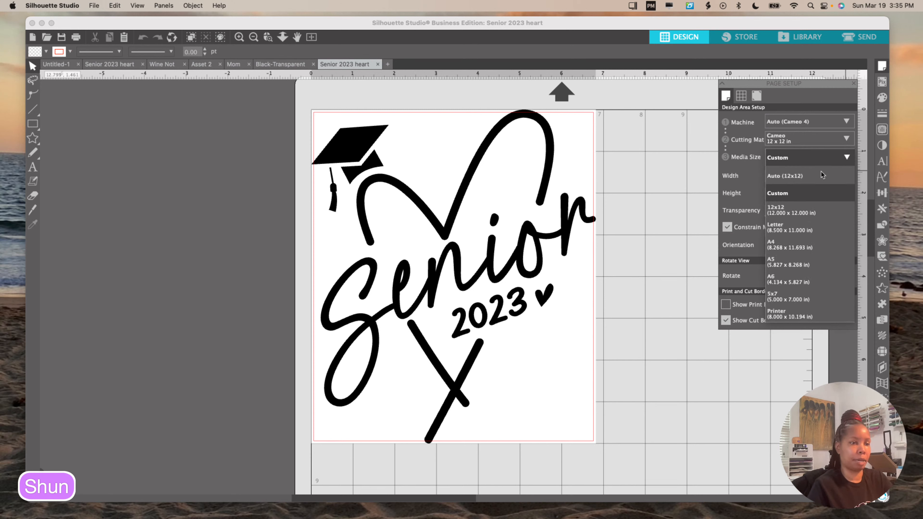
{"action": "left_click", "coordinate": [785, 177]}
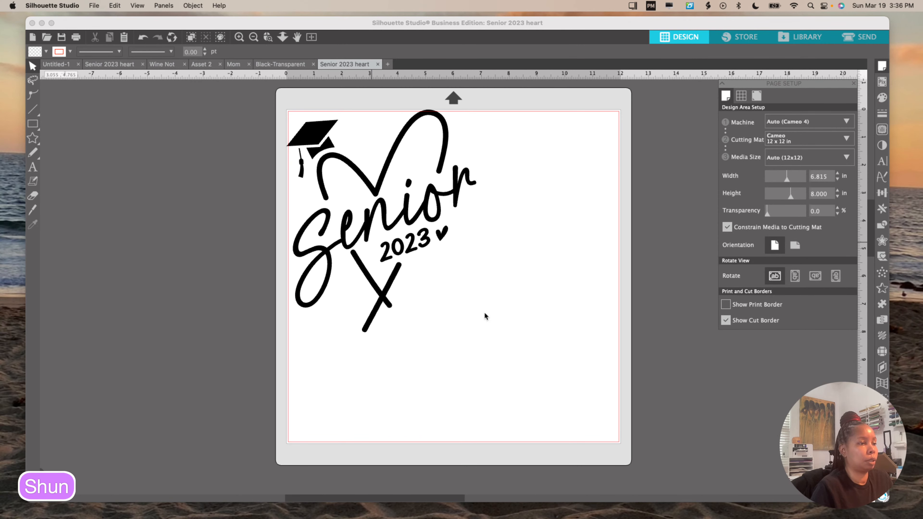
Step: Delete the small solid heart beside the 2023 text
{"action": "left_click", "coordinate": [444, 237]}
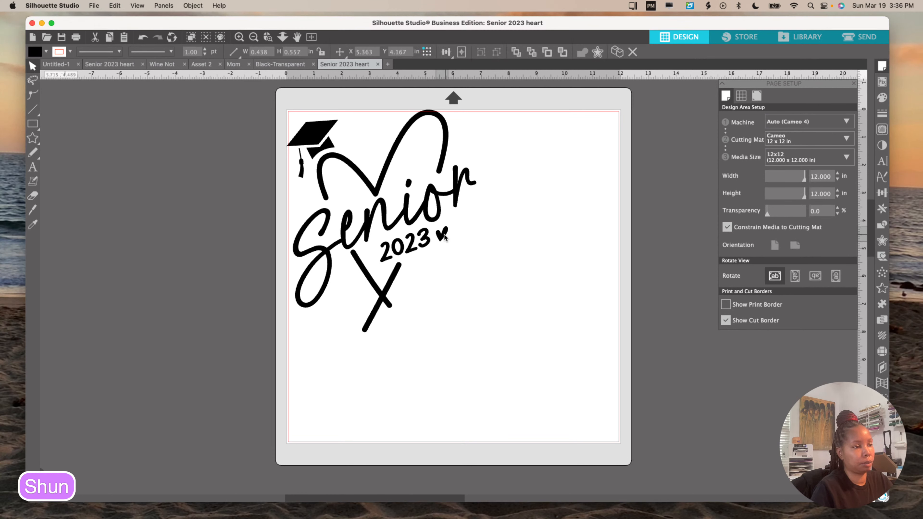
{"action": "left_click", "coordinate": [444, 237]}
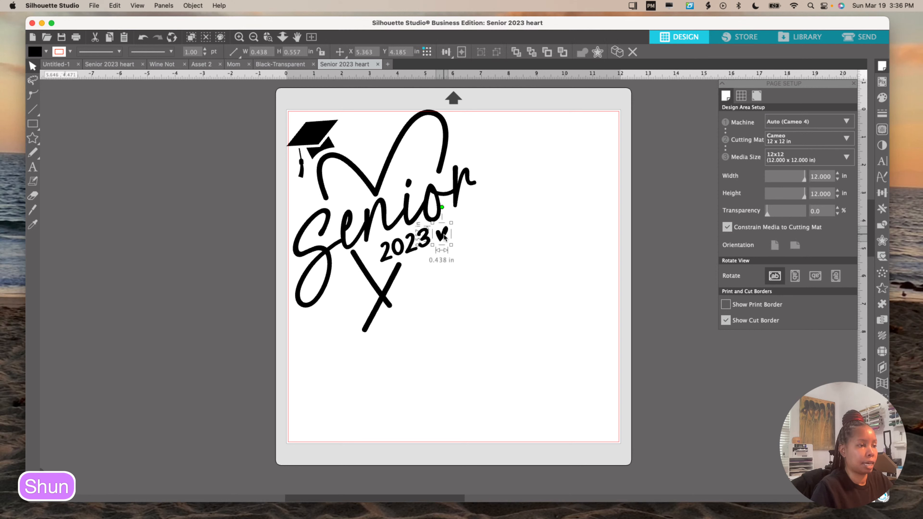
{"action": "key", "text": "Delete"}
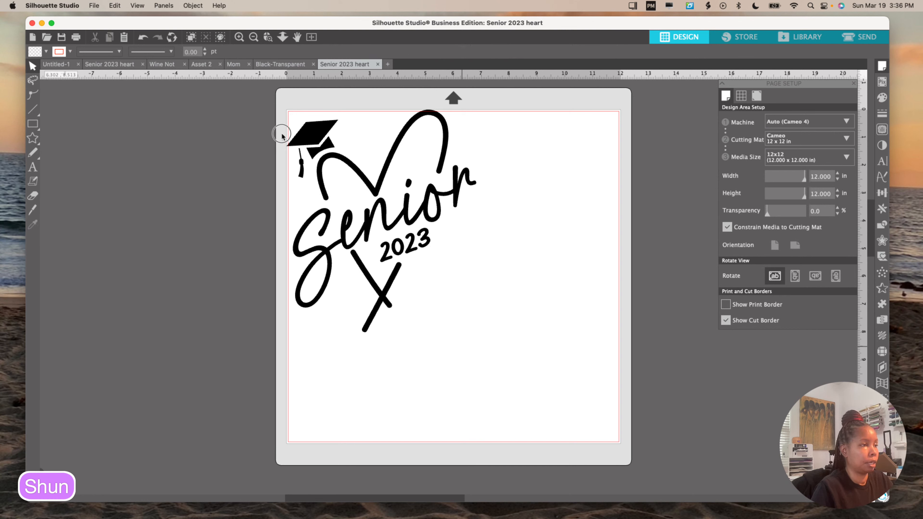
Step: Enlarge the whole Senior heart design proportionally to about 9.4 in wide by 11.1 in tall, and delete the 2023 text
{"action": "left_click_drag", "start_coordinate": [280, 115], "coordinate": [484, 340]}
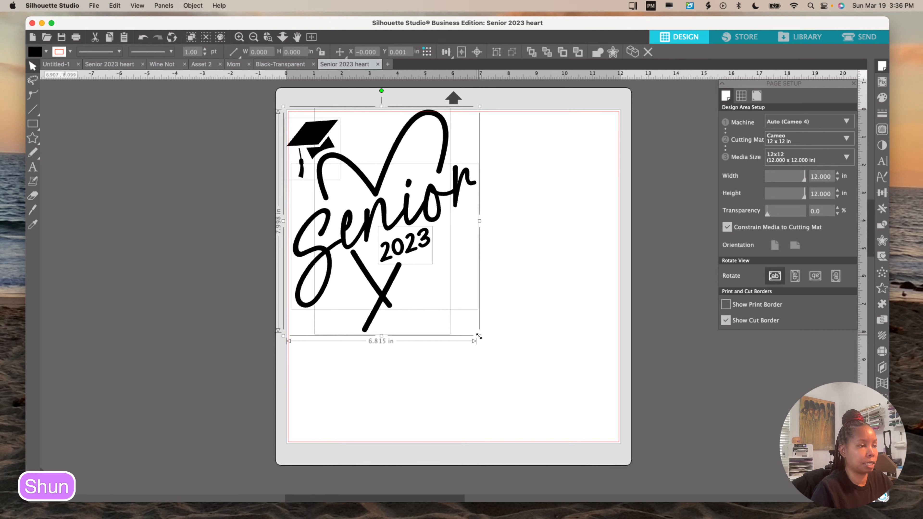
{"action": "left_click_drag", "start_coordinate": [479, 336], "coordinate": [585, 395]}
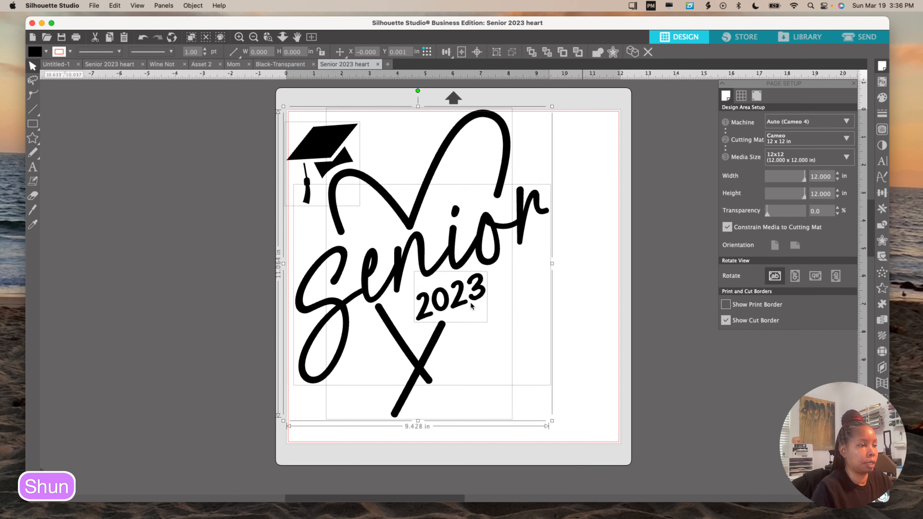
{"action": "left_click", "coordinate": [598, 275]}
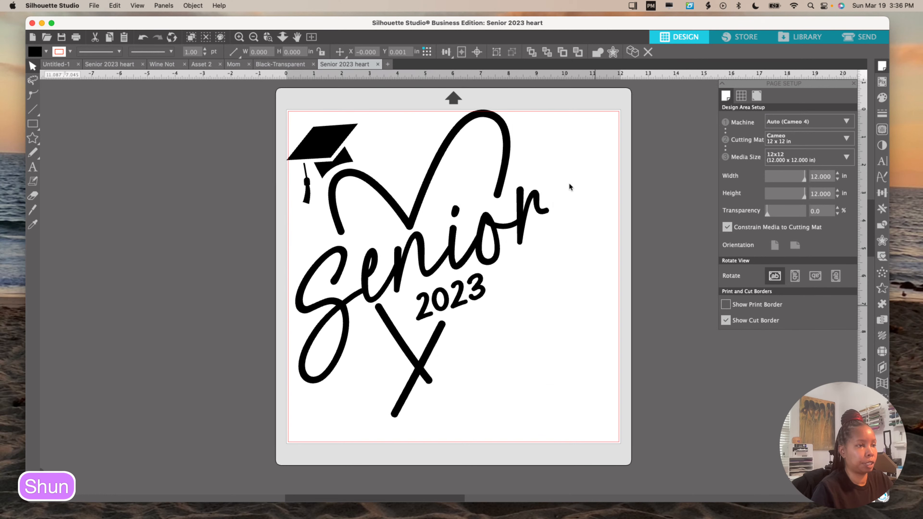
{"action": "left_click", "coordinate": [461, 298]}
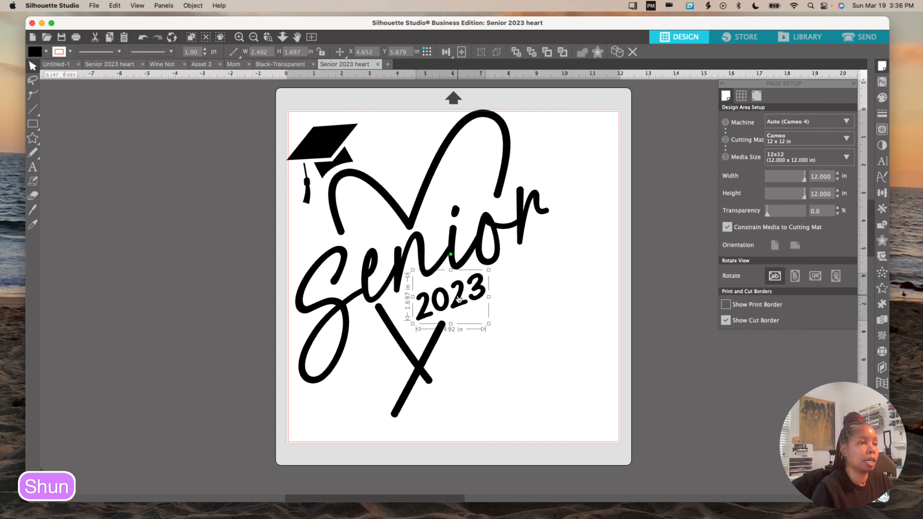
{"action": "key", "text": "Delete"}
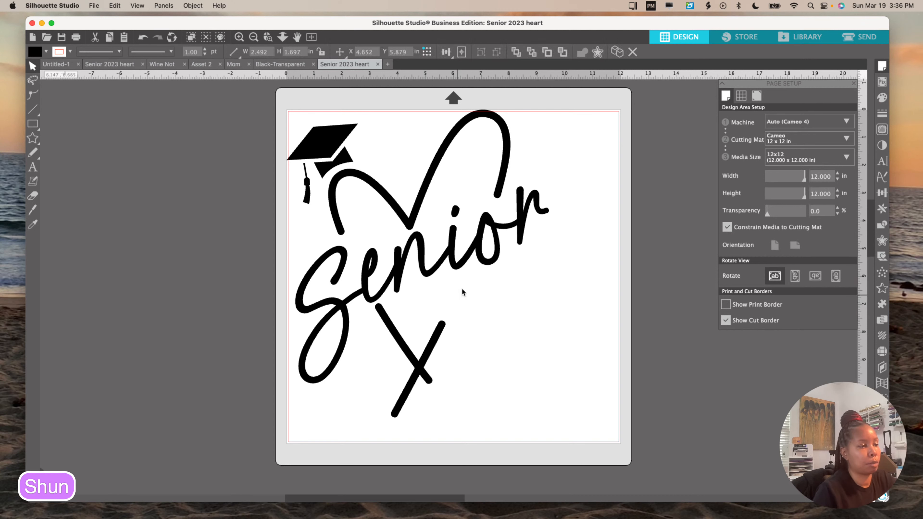
Step: Shift the word Senior about 0.3 in to the right and fill it with magenta
{"action": "left_click", "coordinate": [400, 267]}
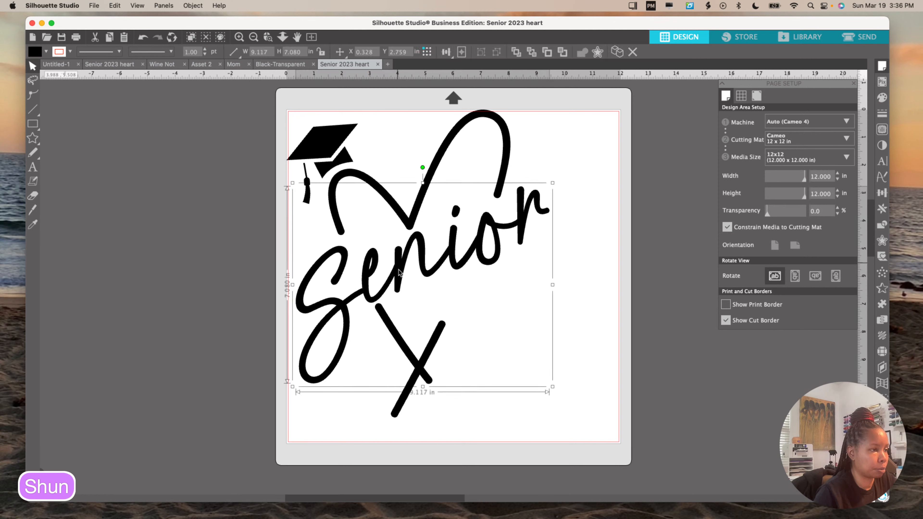
{"action": "mouse_move", "coordinate": [398, 270]}
{"action": "left_mouse_down"}
{"action": "mouse_move", "coordinate": [386, 271]}
{"action": "mouse_move", "coordinate": [414, 270]}
{"action": "left_mouse_up"}
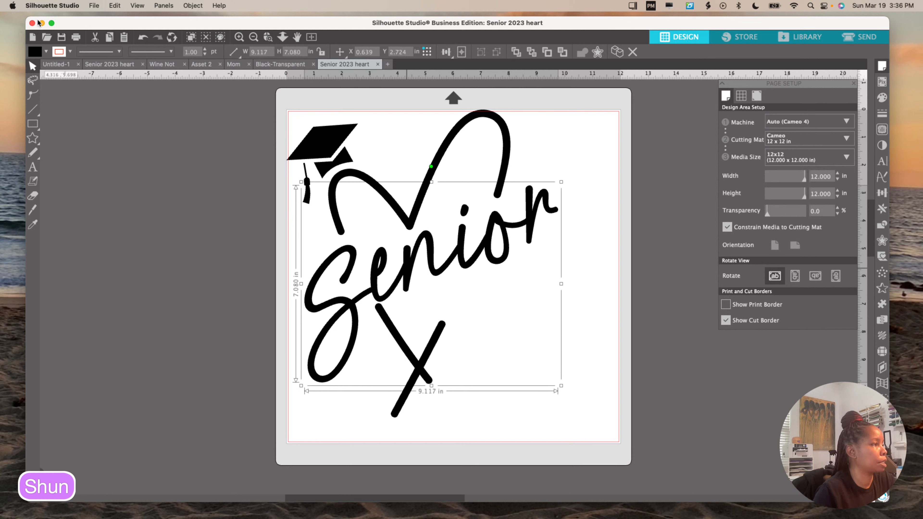
{"action": "left_click", "coordinate": [47, 51]}
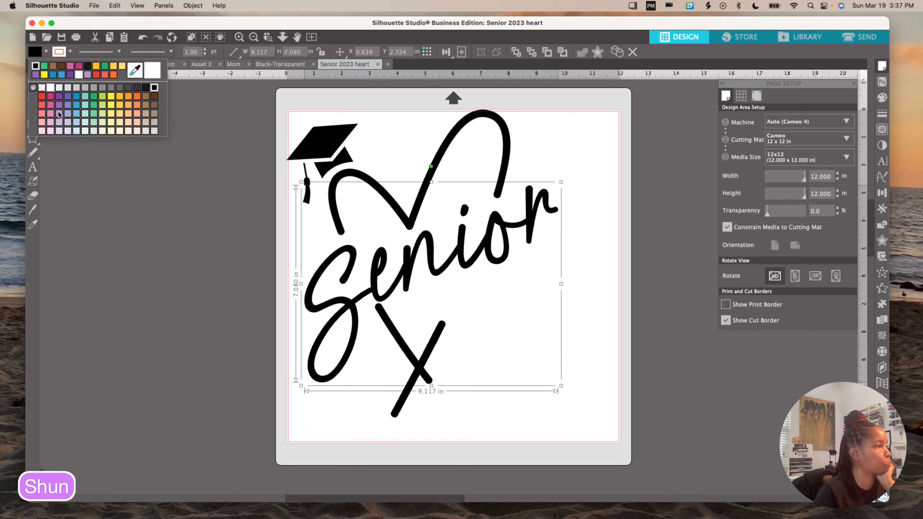
{"action": "left_click", "coordinate": [50, 99]}
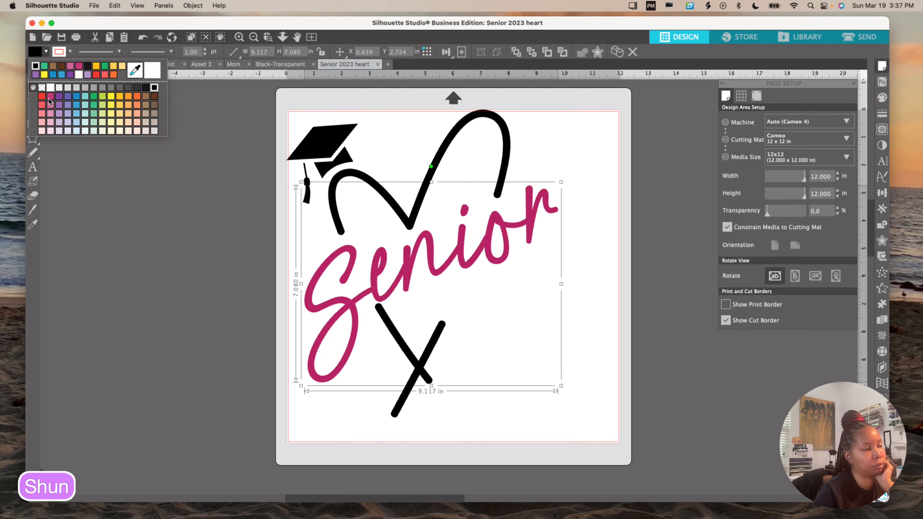
{"action": "left_click", "coordinate": [50, 100]}
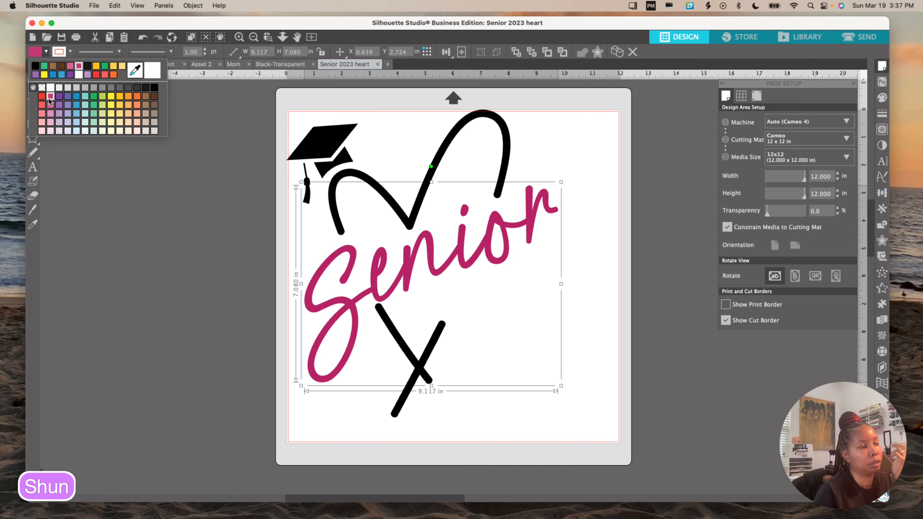
Step: Fill the graduation cap with green and deselect it
{"action": "left_click", "coordinate": [331, 150]}
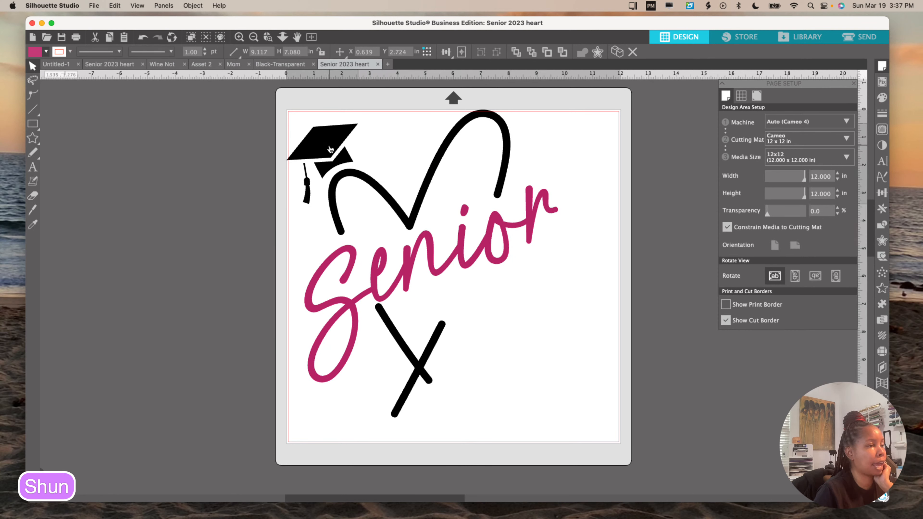
{"action": "left_click", "coordinate": [47, 53]}
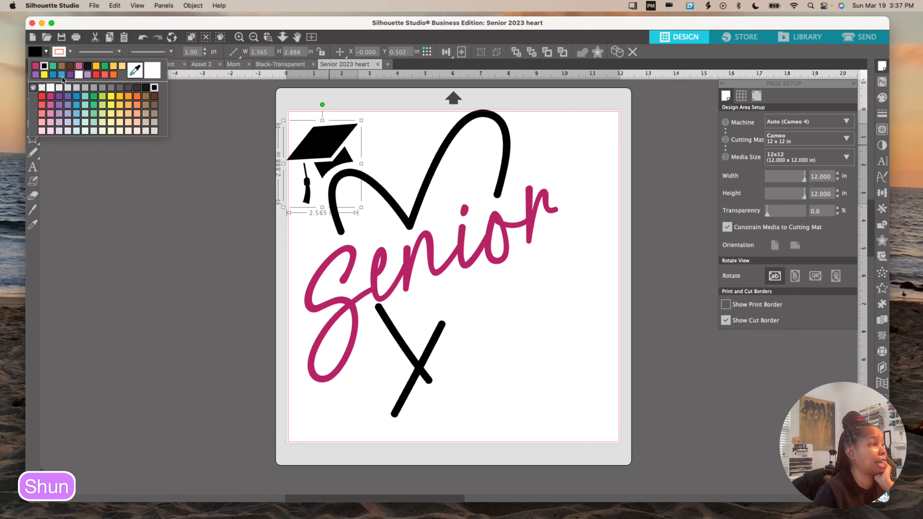
{"action": "left_click", "coordinate": [94, 102]}
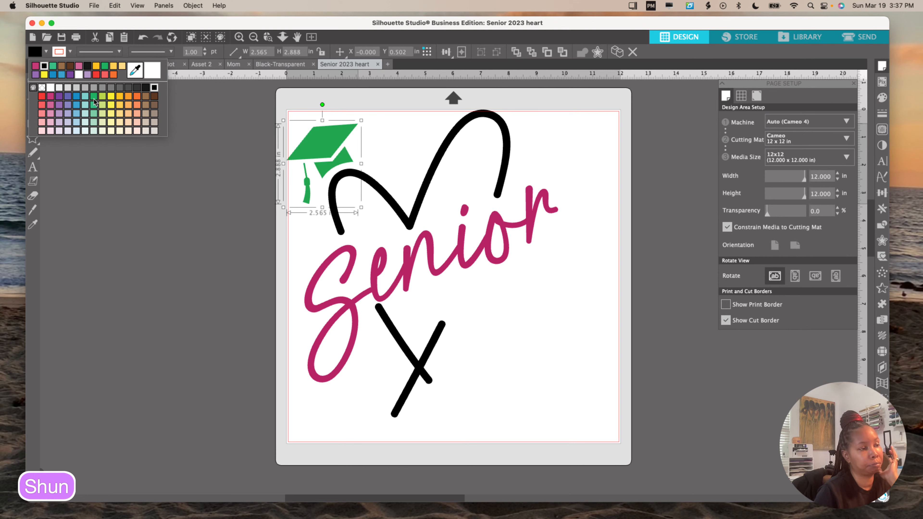
{"action": "left_click", "coordinate": [508, 316]}
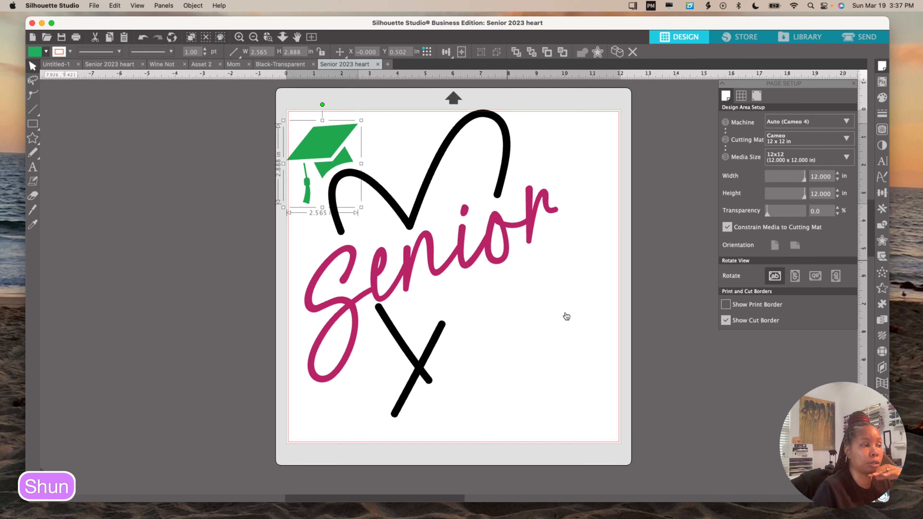
{"action": "left_click", "coordinate": [544, 306]}
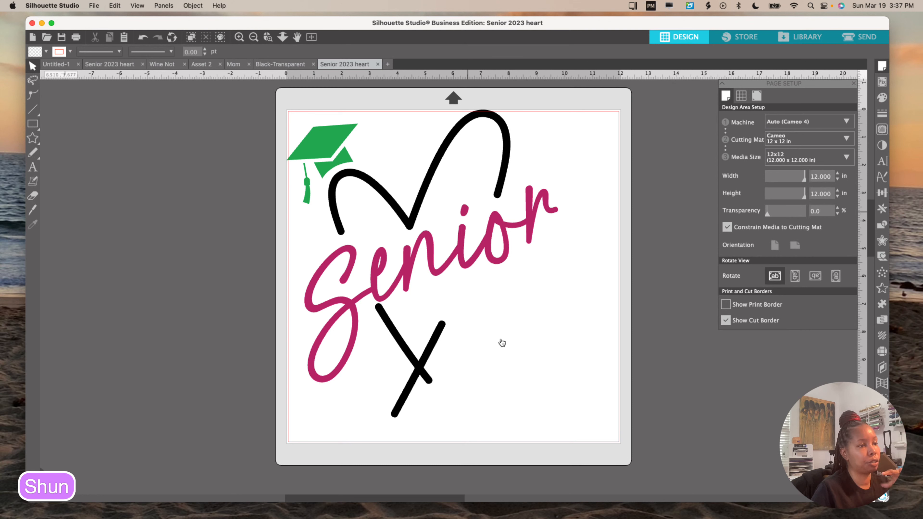
Step: Apply the edge rhinestone effect to the cap, heart and Senior lettering together
{"action": "left_click_drag", "start_coordinate": [519, 400], "coordinate": [275, 87]}
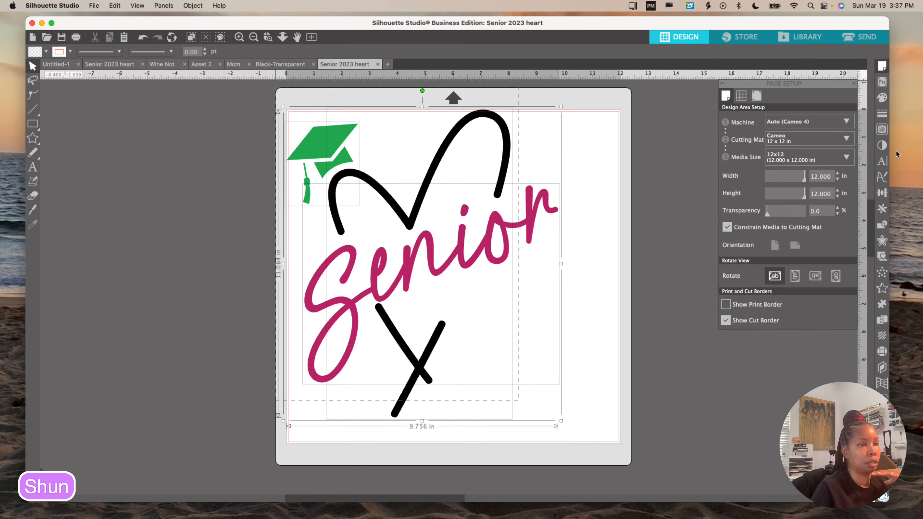
{"action": "left_click", "coordinate": [881, 353]}
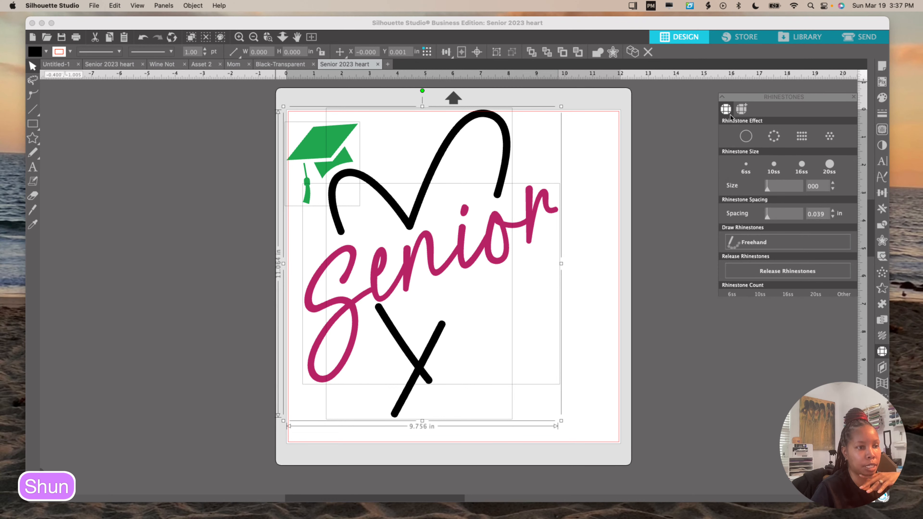
{"action": "left_click", "coordinate": [773, 124]}
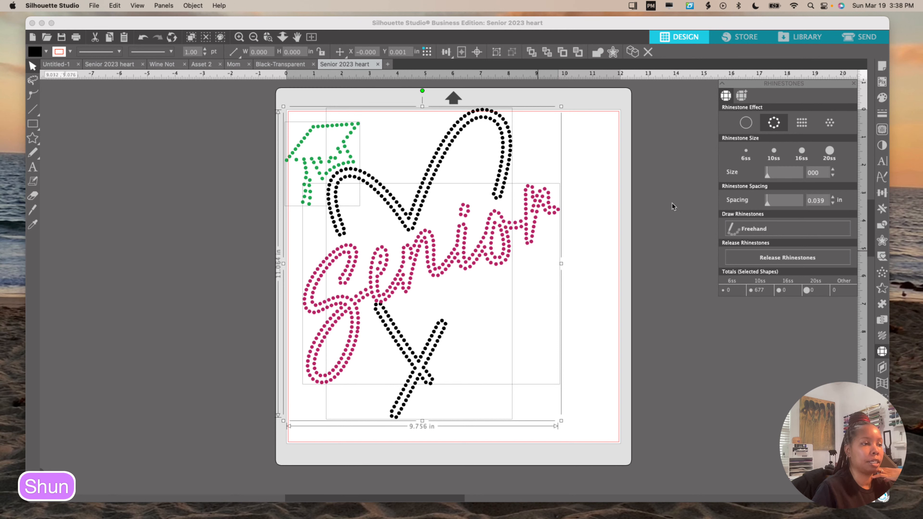
{"action": "left_click", "coordinate": [580, 207]}
Step: Review the cut setup with the rhinestones separated by fill color, and return to the design view
{"action": "left_click", "coordinate": [866, 40]}
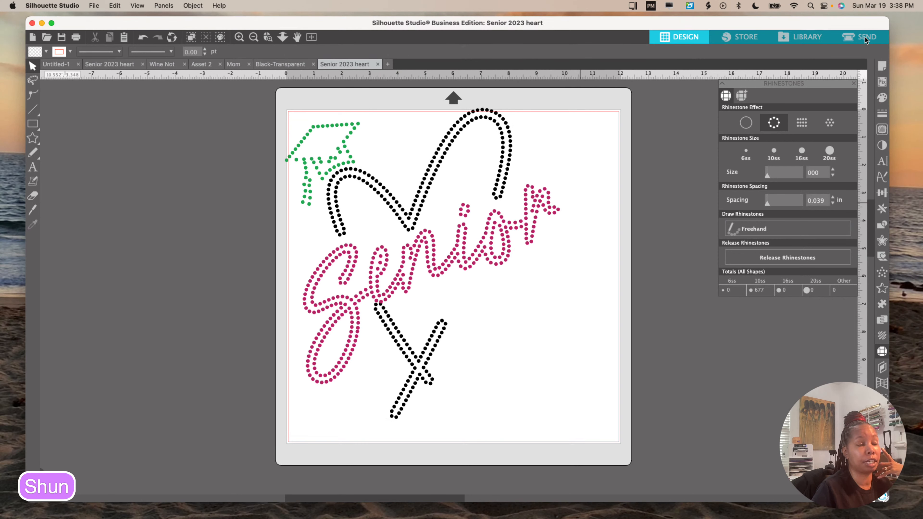
{"action": "left_click", "coordinate": [866, 38]}
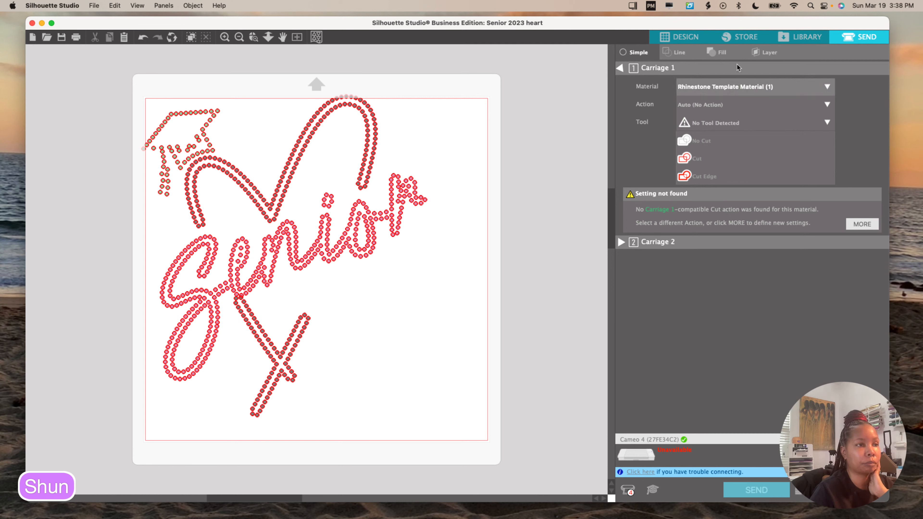
{"action": "left_click", "coordinate": [713, 52]}
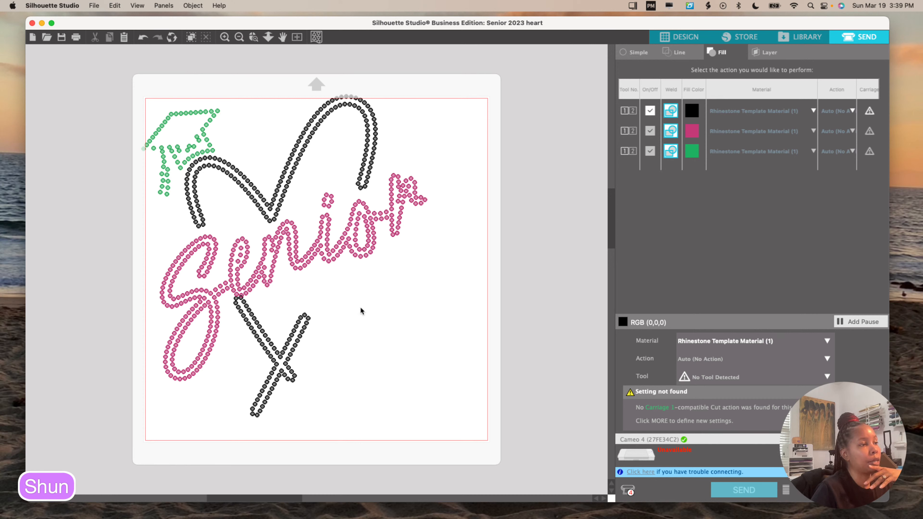
{"action": "left_click", "coordinate": [679, 35]}
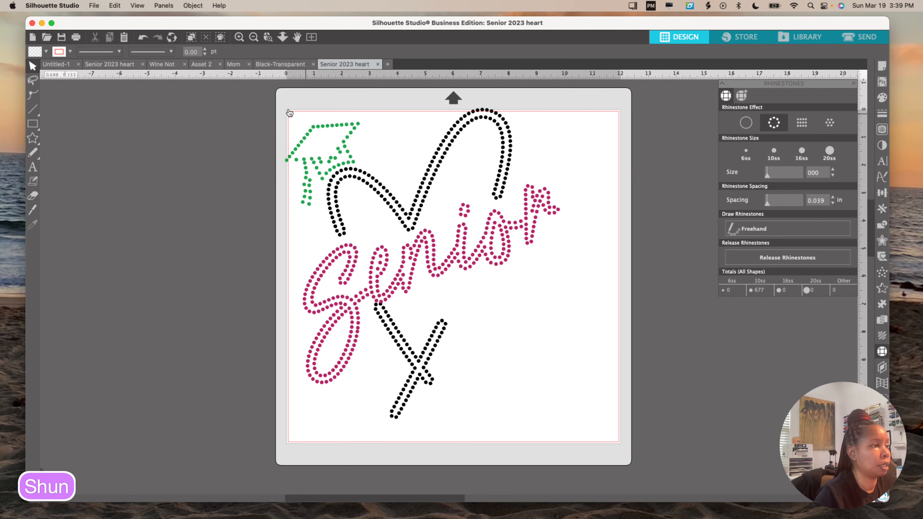
Step: Move the whole rhinestone design inward from the page corner to about X 0.69 in, Y 0.40 in
{"action": "left_click_drag", "start_coordinate": [289, 112], "coordinate": [514, 461]}
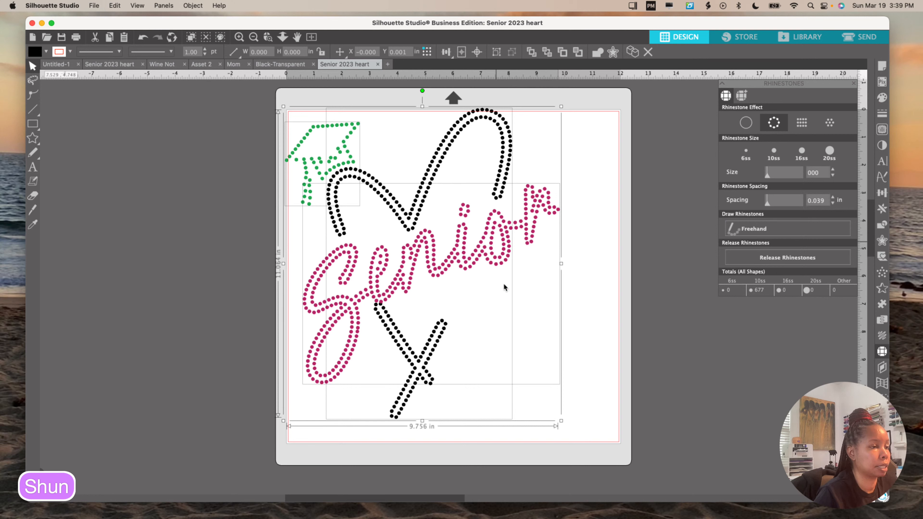
{"action": "left_click", "coordinate": [516, 297]}
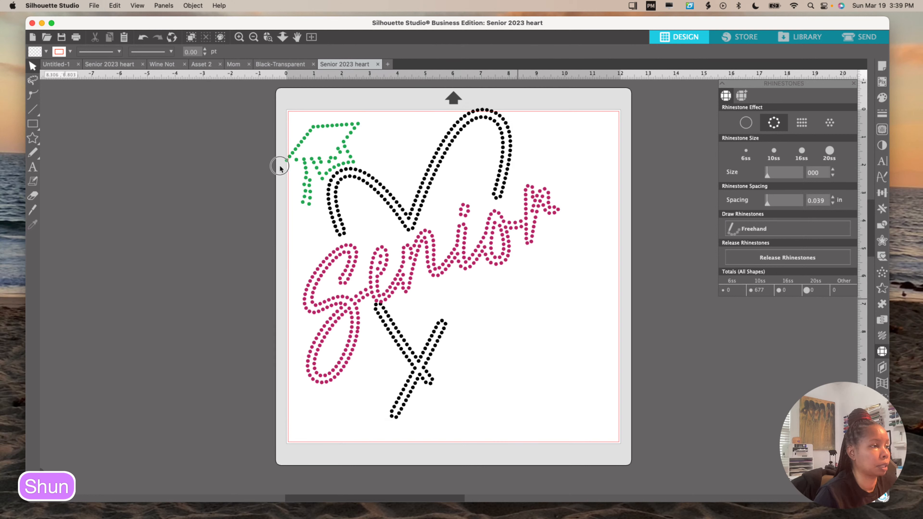
{"action": "left_click_drag", "start_coordinate": [278, 164], "coordinate": [588, 425]}
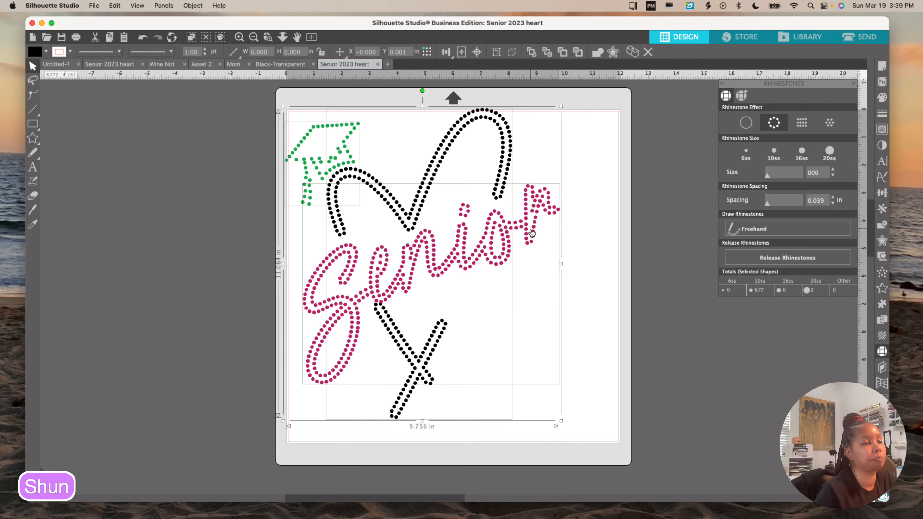
{"action": "mouse_move", "coordinate": [536, 235]}
{"action": "left_mouse_down"}
{"action": "mouse_move", "coordinate": [552, 249]}
{"action": "mouse_move", "coordinate": [550, 240]}
{"action": "left_mouse_up"}
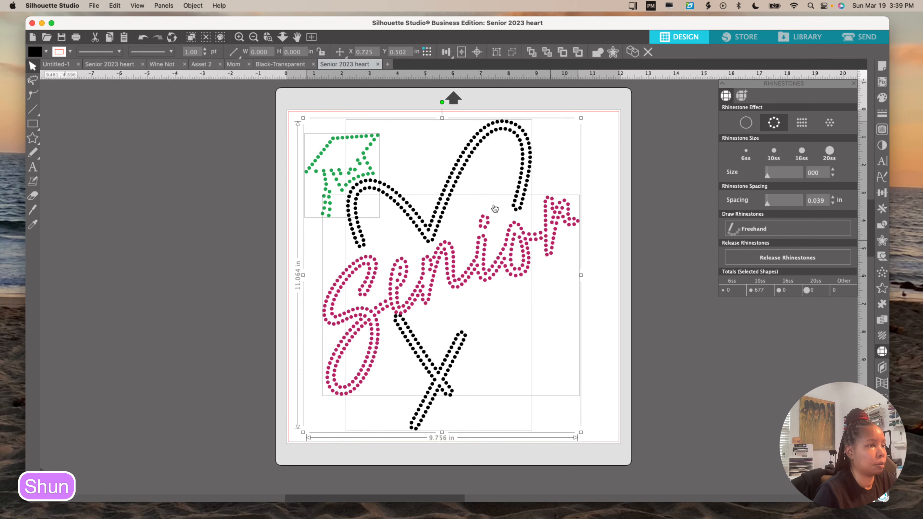
{"action": "left_click", "coordinate": [599, 169]}
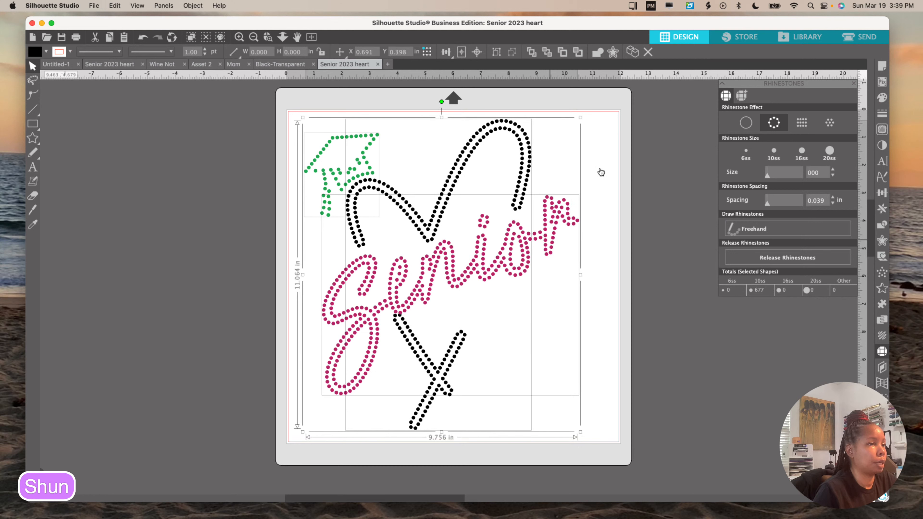
{"action": "left_click", "coordinate": [600, 168]}
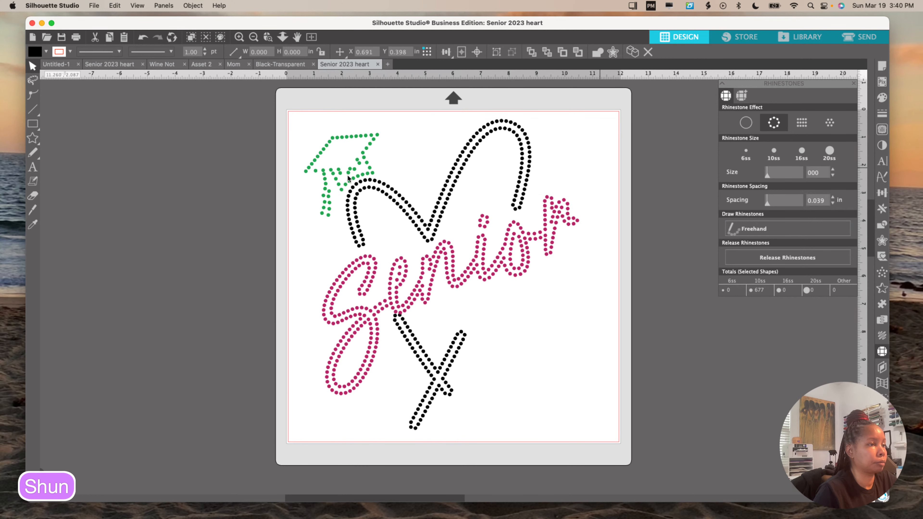
Step: Draw a rectangle about 10.8 in wide by 11.3 in tall around the whole rhinestone design
{"action": "left_click", "coordinate": [34, 127]}
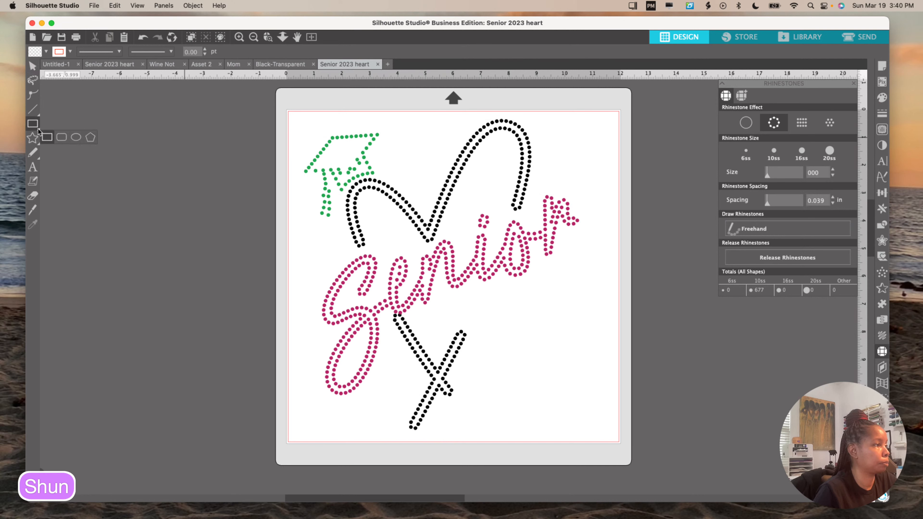
{"action": "left_click", "coordinate": [47, 139]}
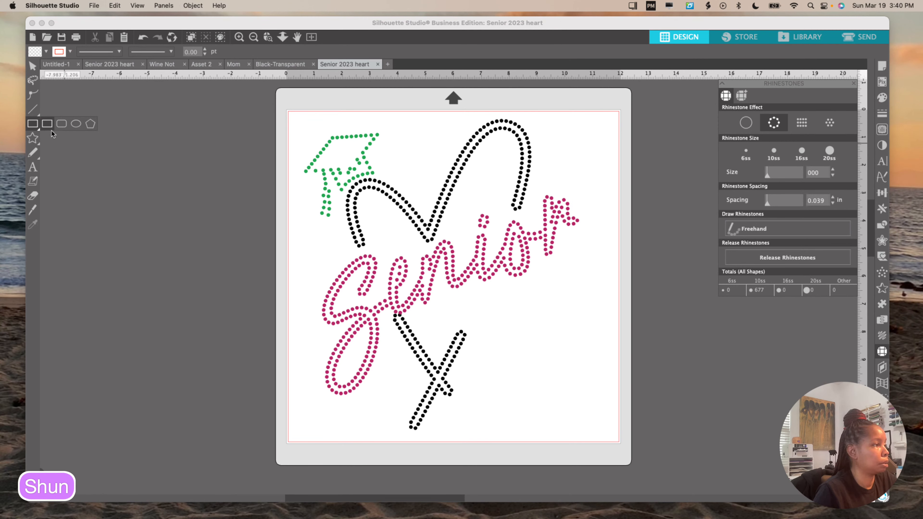
{"action": "left_click", "coordinate": [299, 125]}
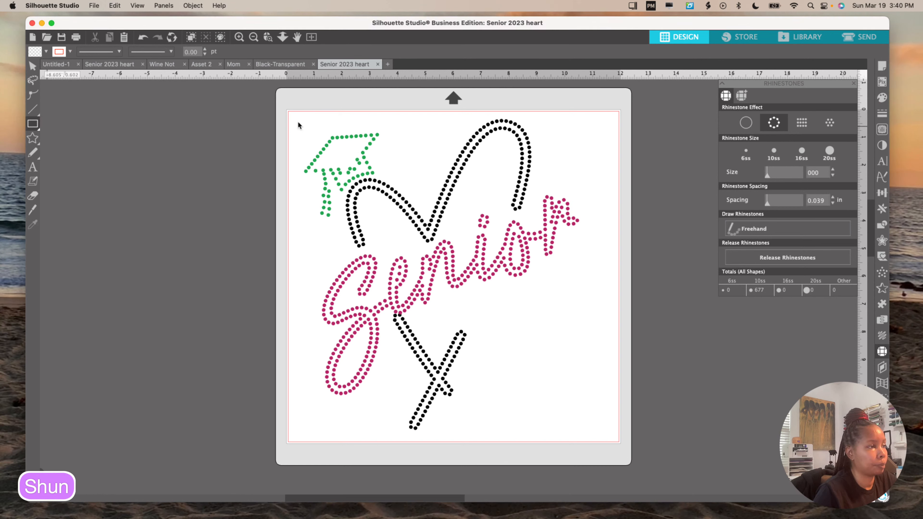
{"action": "mouse_move", "coordinate": [296, 121]}
{"action": "left_mouse_down"}
{"action": "mouse_move", "coordinate": [320, 421]}
{"action": "mouse_move", "coordinate": [498, 440]}
{"action": "mouse_move", "coordinate": [604, 426]}
{"action": "mouse_move", "coordinate": [596, 436]}
{"action": "left_mouse_up"}
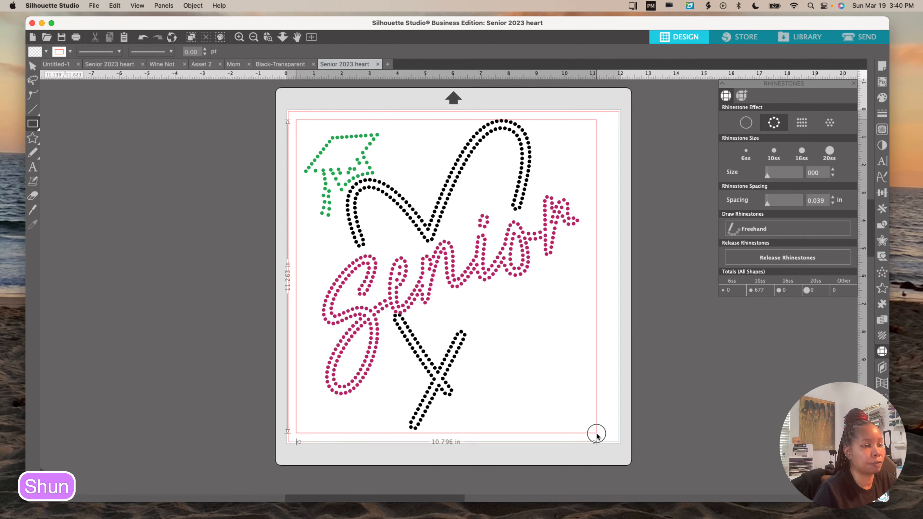
{"action": "left_click_drag", "start_coordinate": [596, 436], "coordinate": [598, 437]}
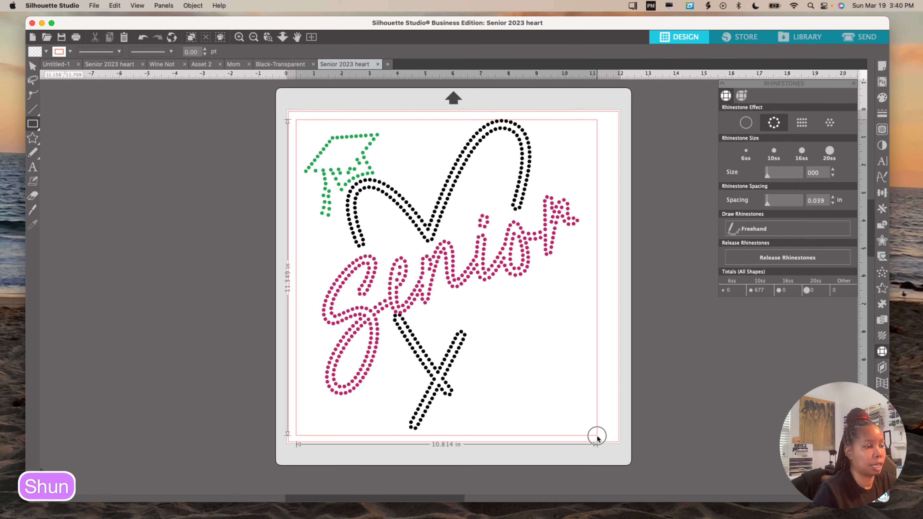
{"action": "left_click_drag", "start_coordinate": [598, 437], "coordinate": [598, 436]}
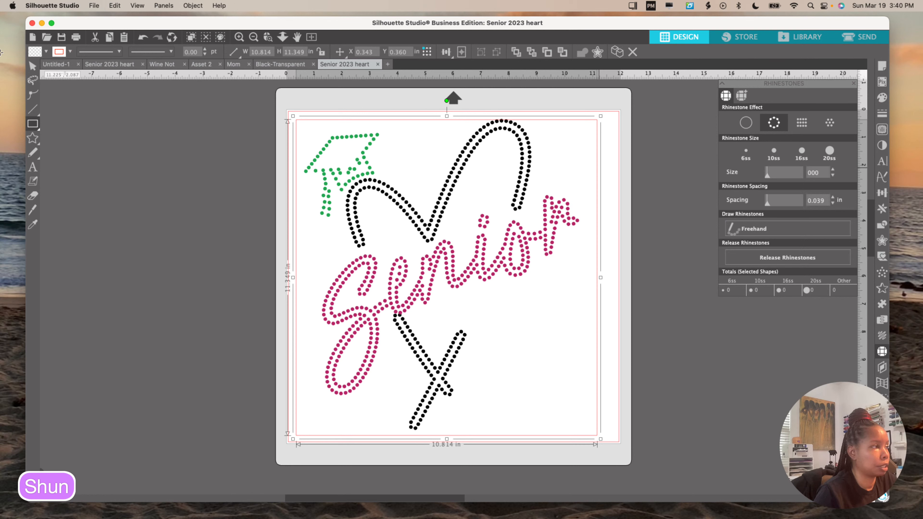
{"action": "left_click", "coordinate": [32, 66]}
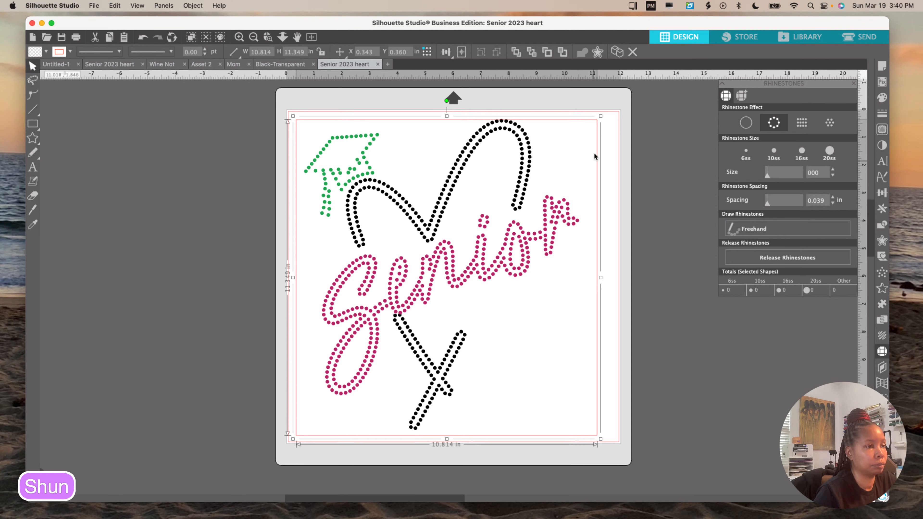
Step: Nudge the black heart down to Y 0.450 in and the surrounding rectangle up to Y 0.291 in
{"action": "left_click", "coordinate": [470, 154]}
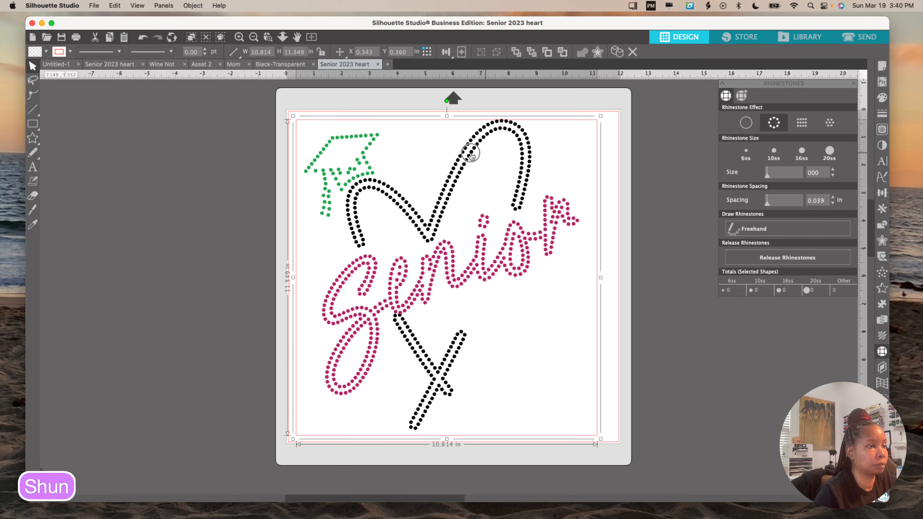
{"action": "left_click", "coordinate": [470, 154]}
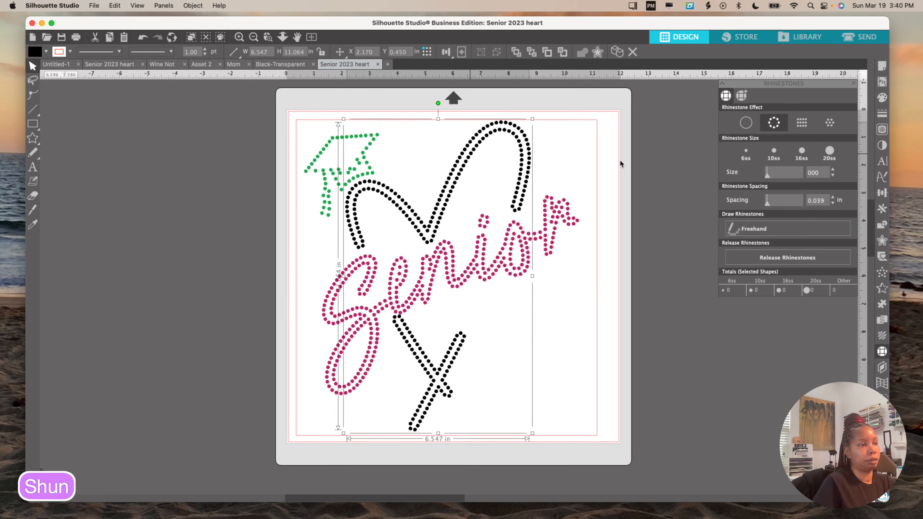
{"action": "left_click", "coordinate": [575, 124]}
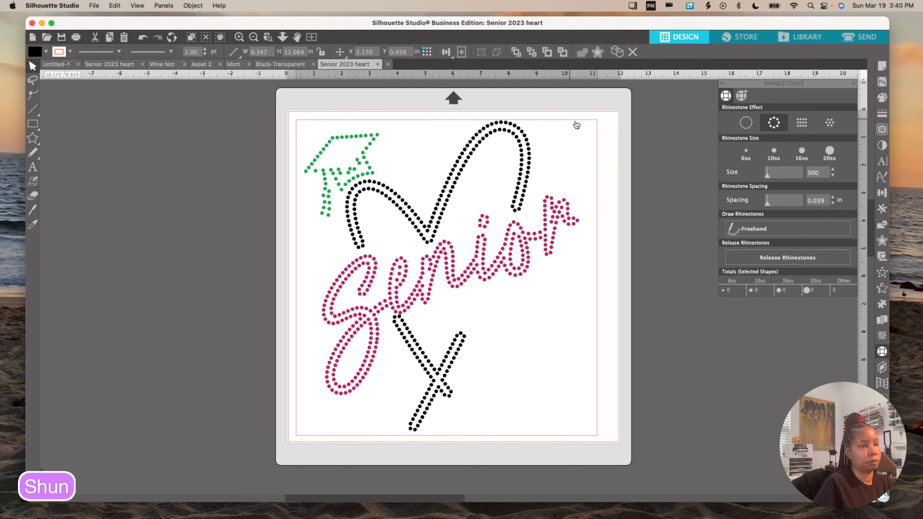
{"action": "left_click", "coordinate": [575, 122]}
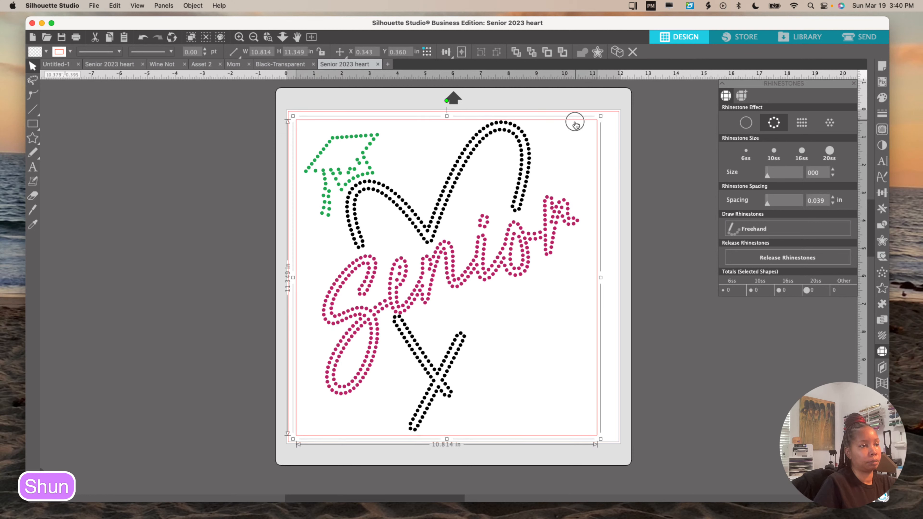
{"action": "left_click_drag", "start_coordinate": [576, 125], "coordinate": [575, 123]}
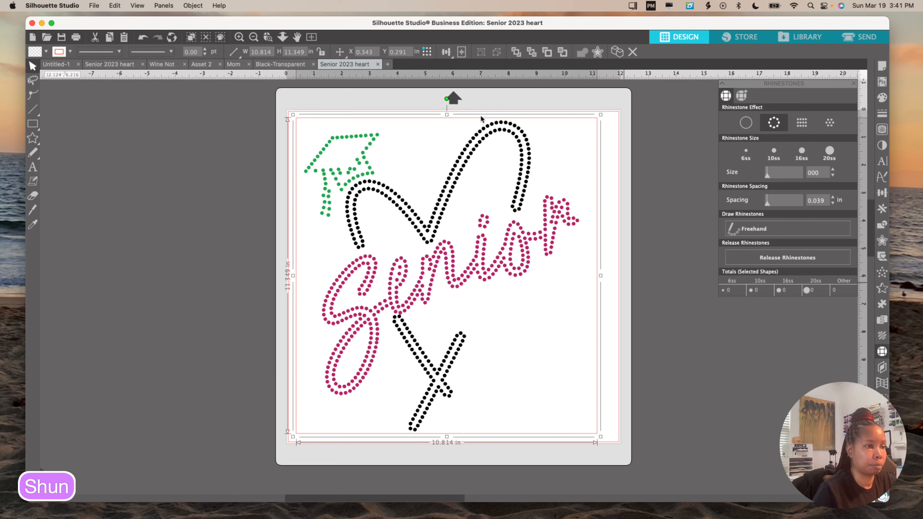
{"action": "left_click", "coordinate": [663, 170]}
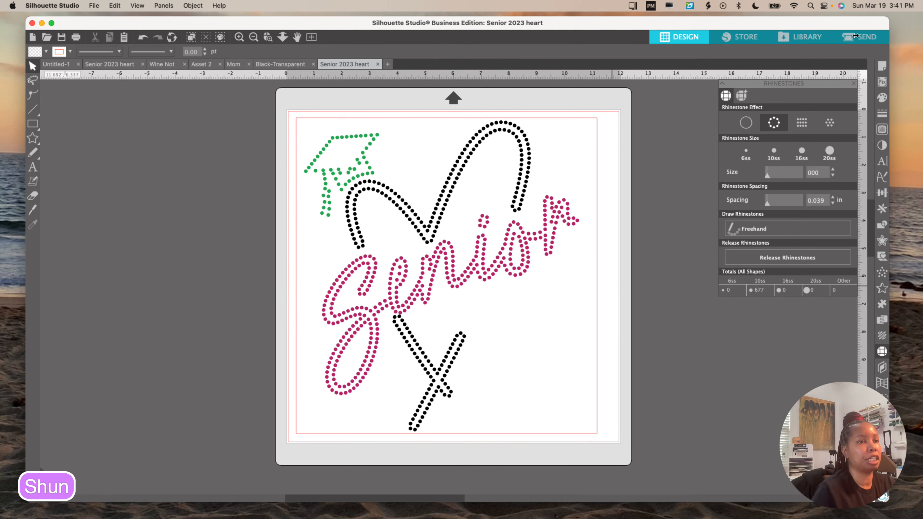
Step: In the cut setup by fill color, enable the unfilled border alongside black and turn off pink and green
{"action": "left_click", "coordinate": [856, 36]}
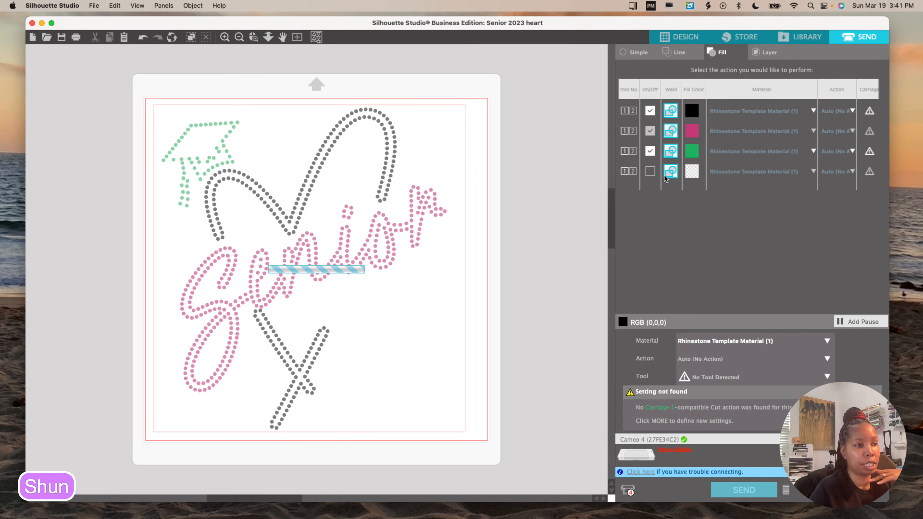
{"action": "left_click", "coordinate": [650, 172]}
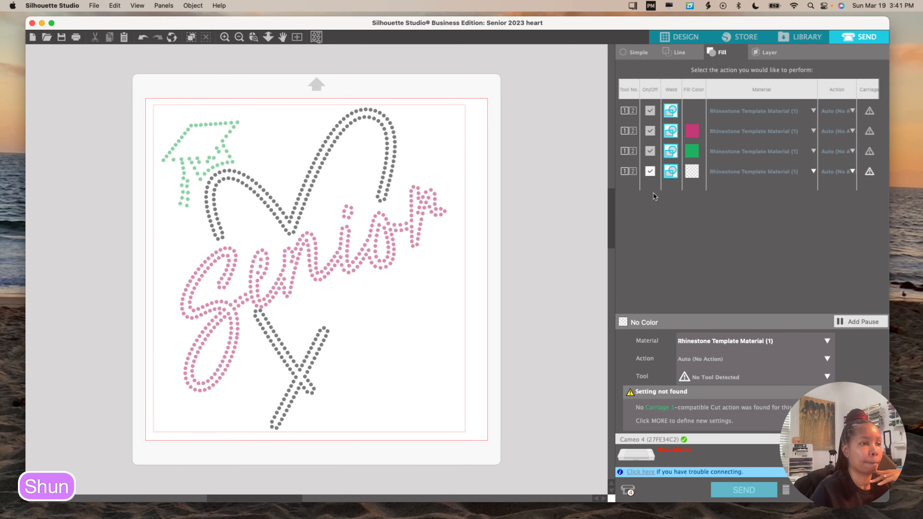
{"action": "left_click", "coordinate": [649, 131]}
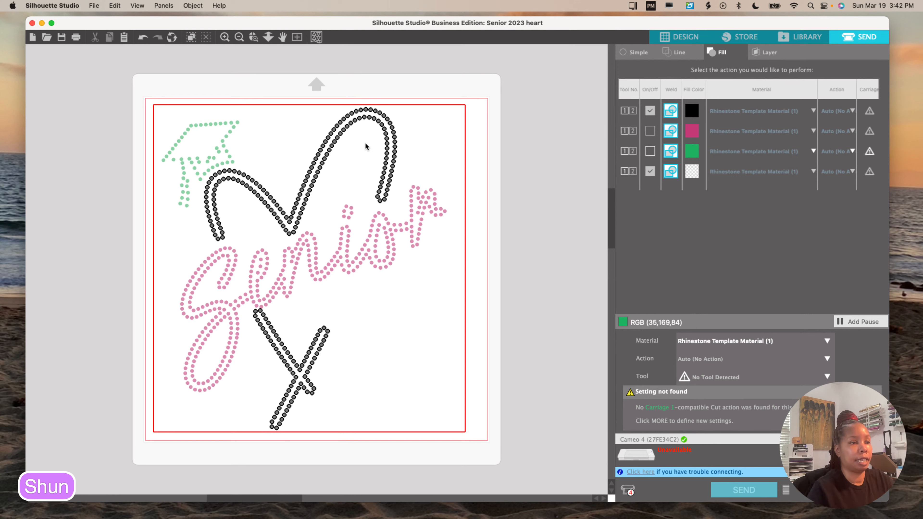
Step: Turn off black and enable pink with the border for cutting, and return to the design view
{"action": "left_click", "coordinate": [650, 110]}
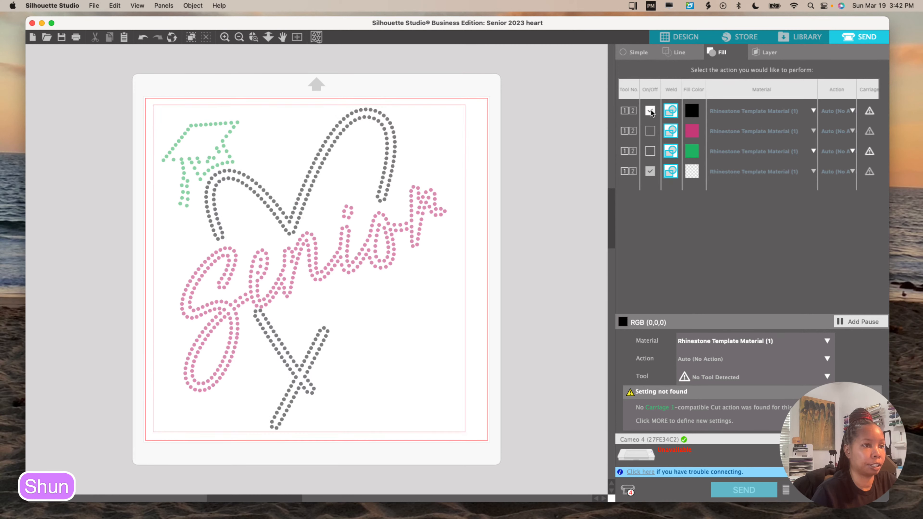
{"action": "left_click", "coordinate": [650, 131]}
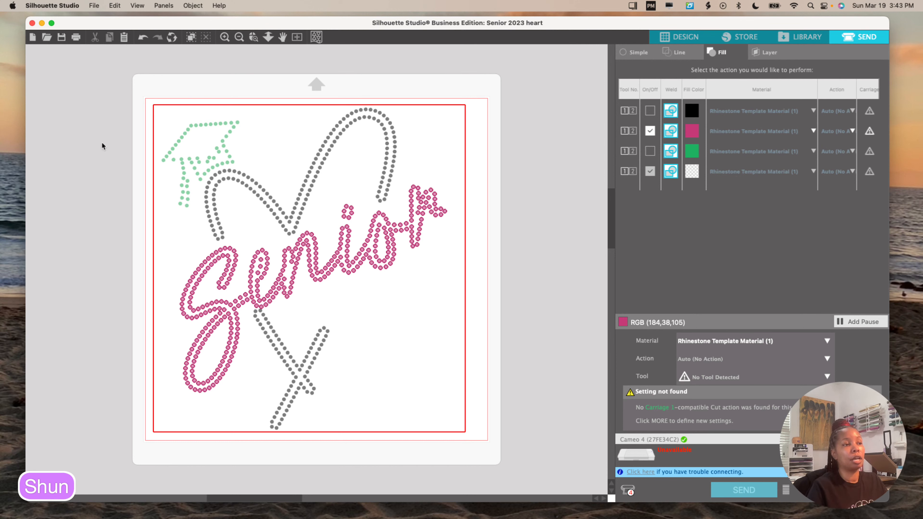
{"action": "left_click", "coordinate": [679, 39]}
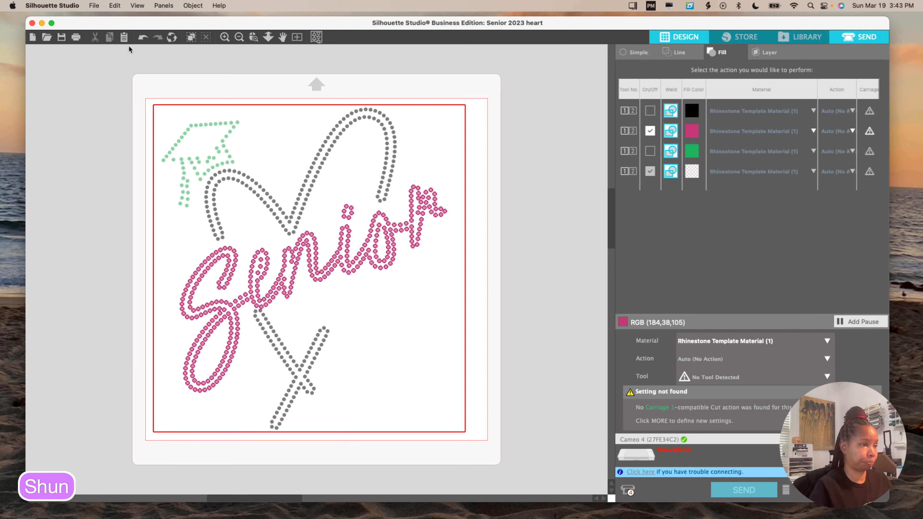
{"action": "left_click", "coordinate": [674, 36]}
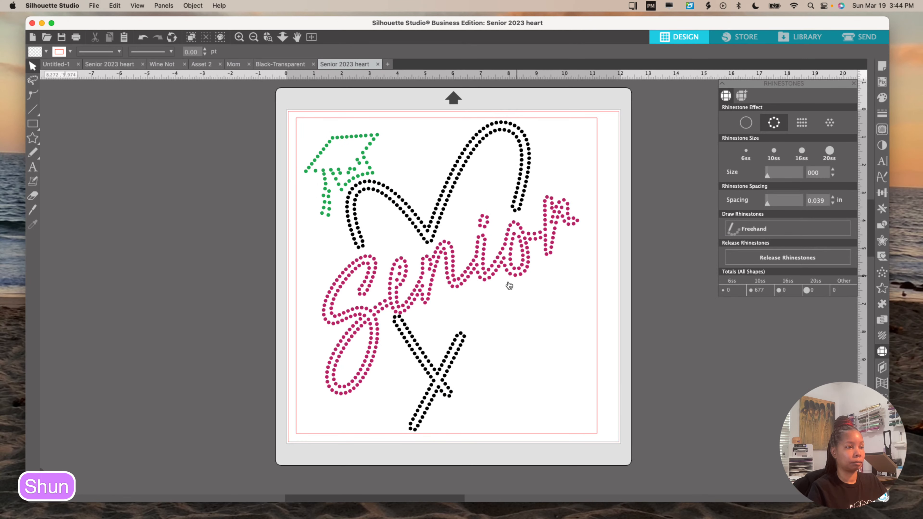
Step: Copy the pink Senior lettering from the color-separated design and paste it into the all-black Senior heart document
{"action": "left_click", "coordinate": [106, 64]}
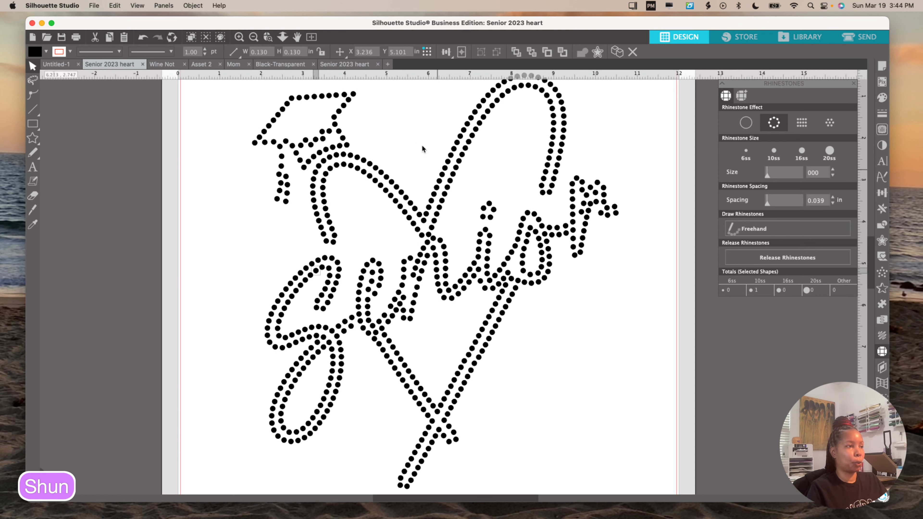
{"action": "left_click", "coordinate": [337, 65]}
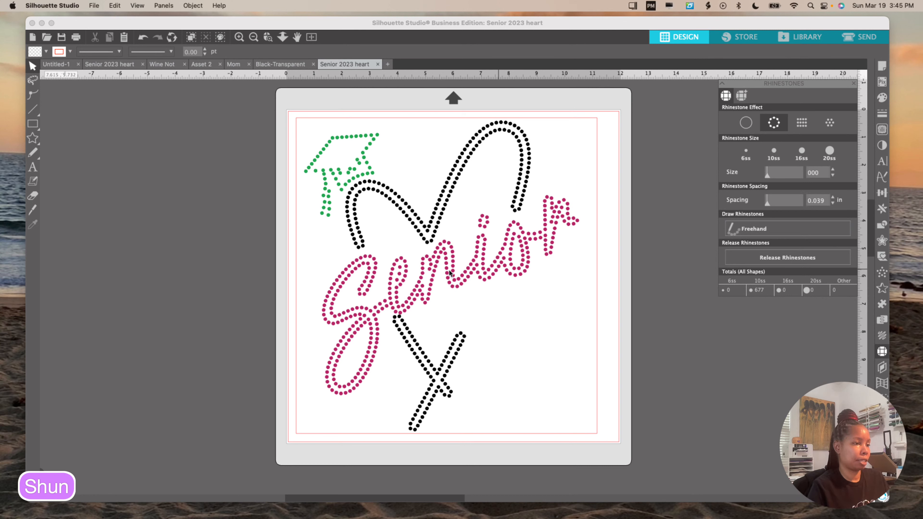
{"action": "left_click", "coordinate": [465, 274]}
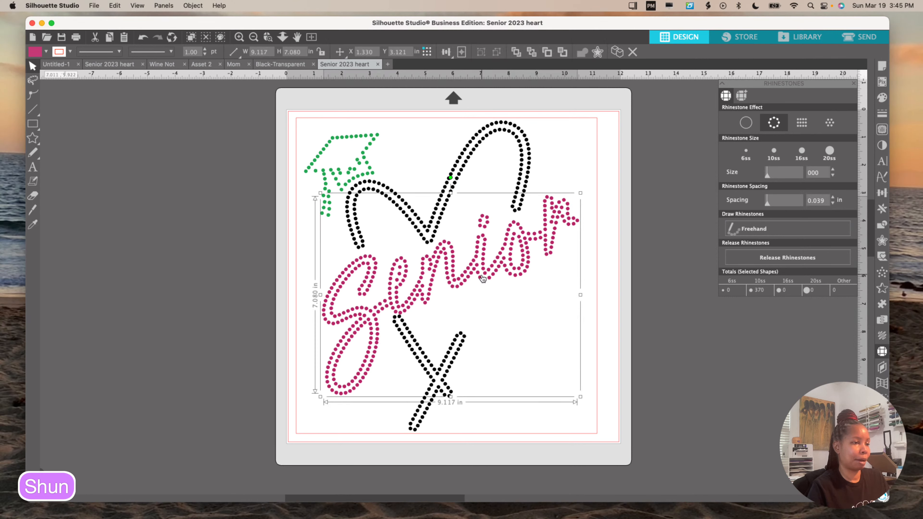
{"action": "right_click", "coordinate": [483, 278]}
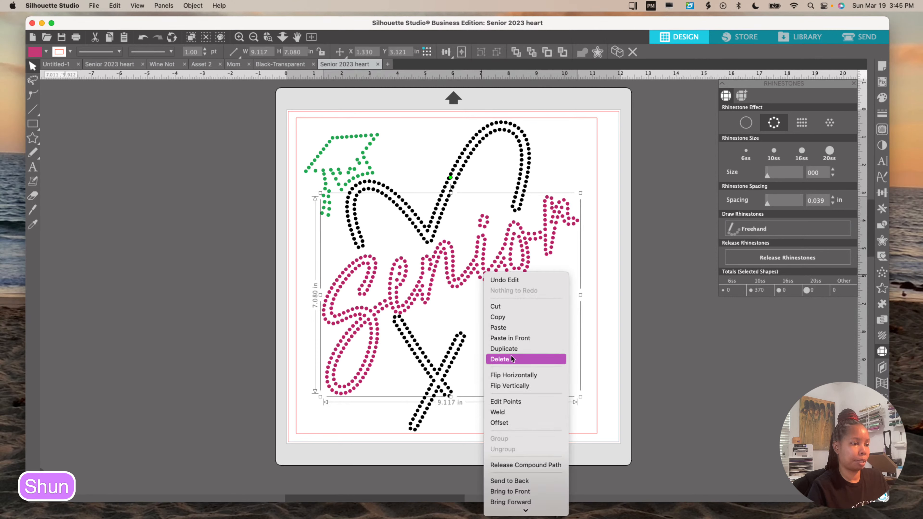
{"action": "left_click", "coordinate": [514, 319]}
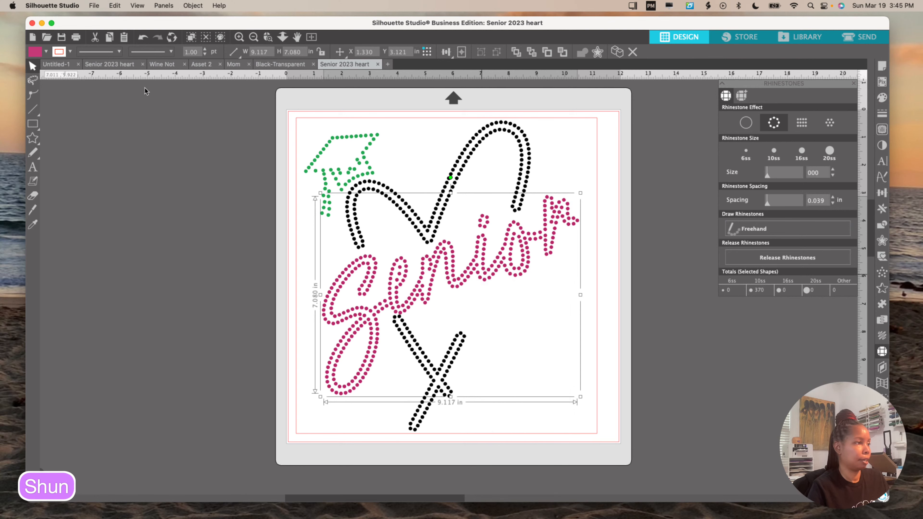
{"action": "left_click", "coordinate": [96, 65]}
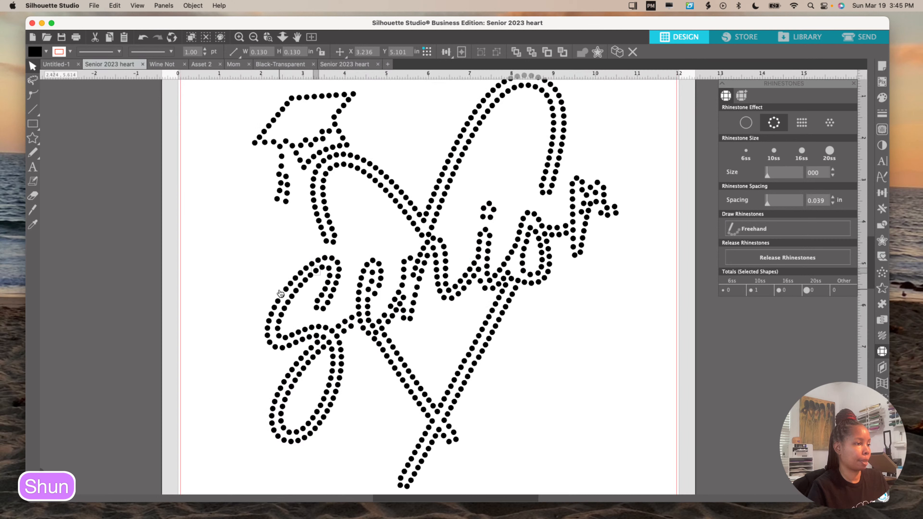
{"action": "left_click", "coordinate": [266, 283]}
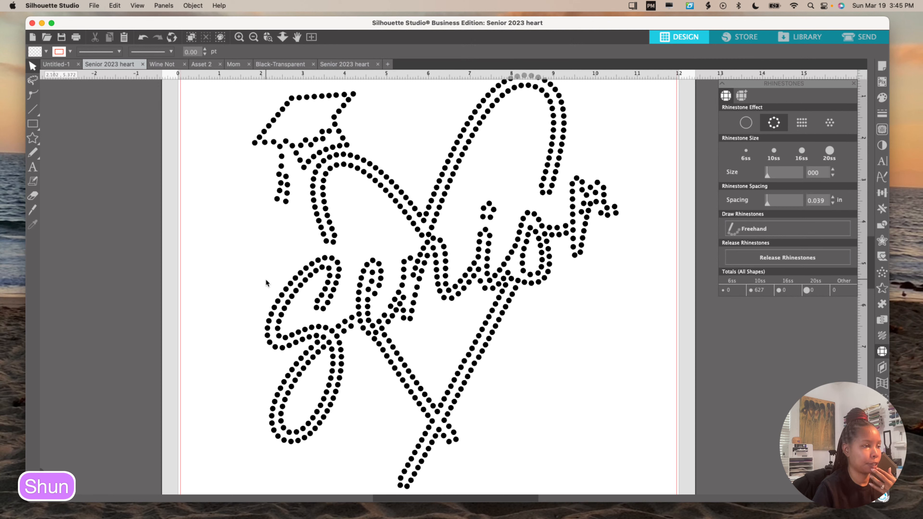
{"action": "right_click", "coordinate": [666, 385]}
{"action": "left_click", "coordinate": [696, 433]}
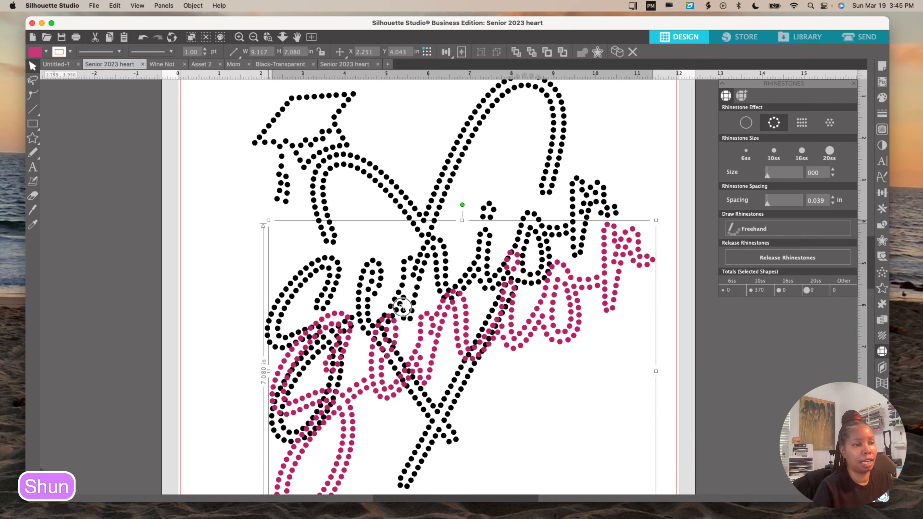
Step: Resize the pasted pink lettering to about 7.8 in wide by 6.1 in tall and move it clear of the black design
{"action": "left_click_drag", "start_coordinate": [268, 221], "coordinate": [279, 229]}
{"action": "left_click_drag", "start_coordinate": [401, 307], "coordinate": [396, 317]}
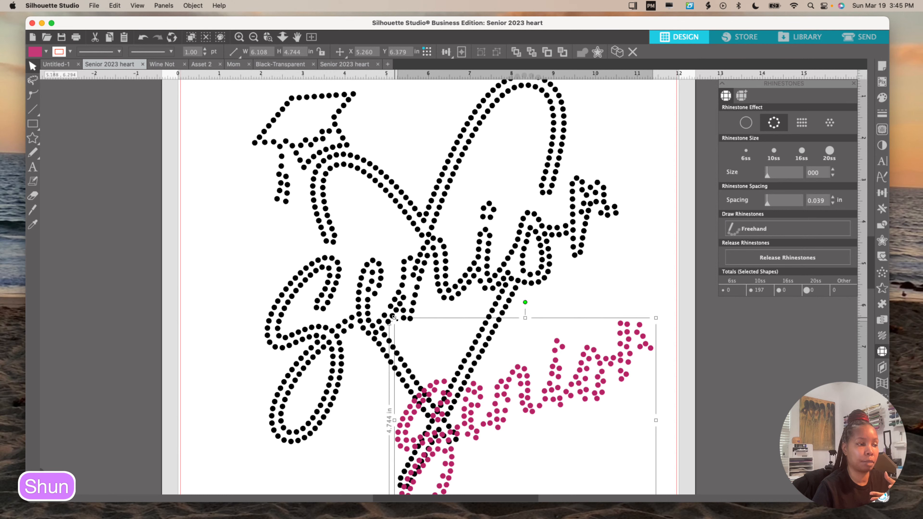
{"action": "left_click_drag", "start_coordinate": [394, 317], "coordinate": [332, 254]}
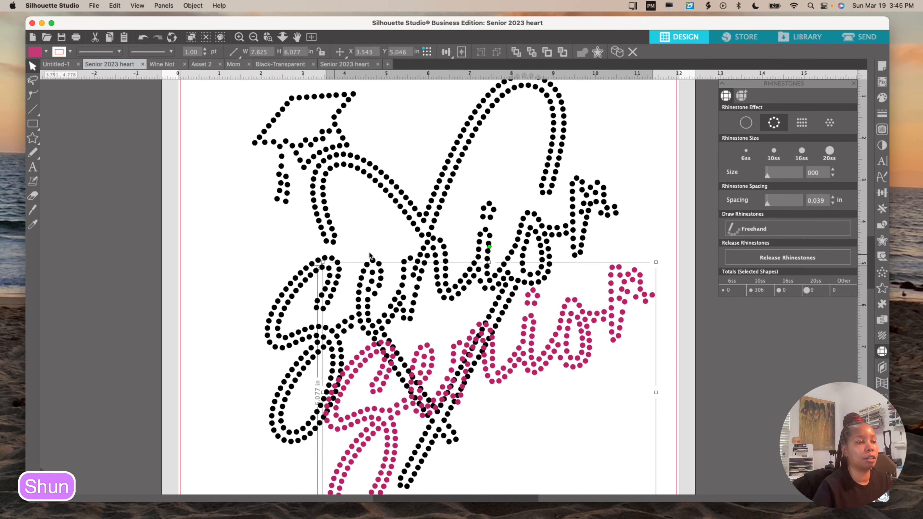
{"action": "left_click_drag", "start_coordinate": [581, 317], "coordinate": [779, 348]}
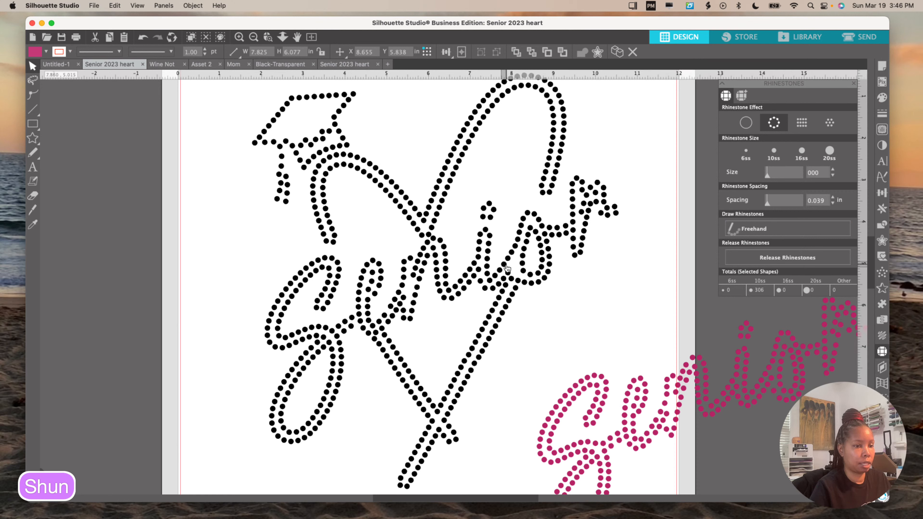
Step: Duplicate a black rhinestone beside the letter o and place the copy near the heart's line at about X 7.93 in, Y 5.01 in
{"action": "left_click", "coordinate": [507, 268]}
{"action": "right_click", "coordinate": [507, 268]}
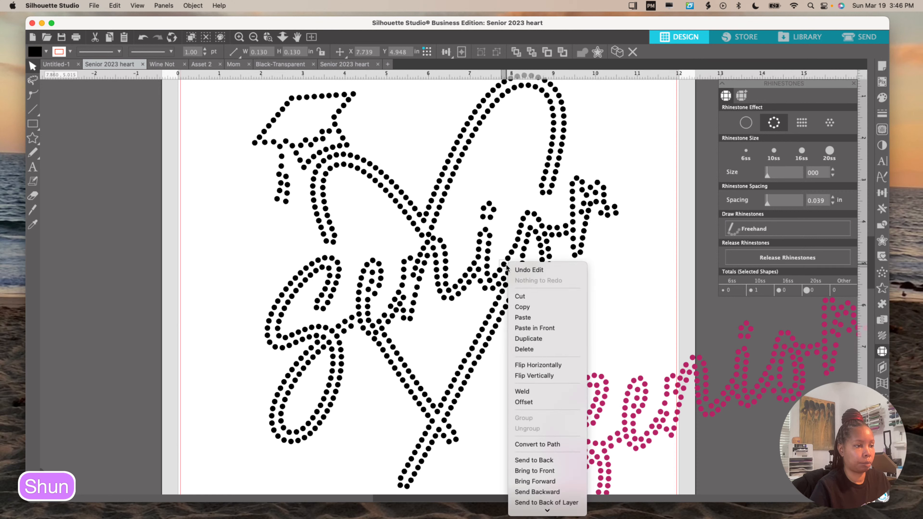
{"action": "left_click", "coordinate": [540, 341]}
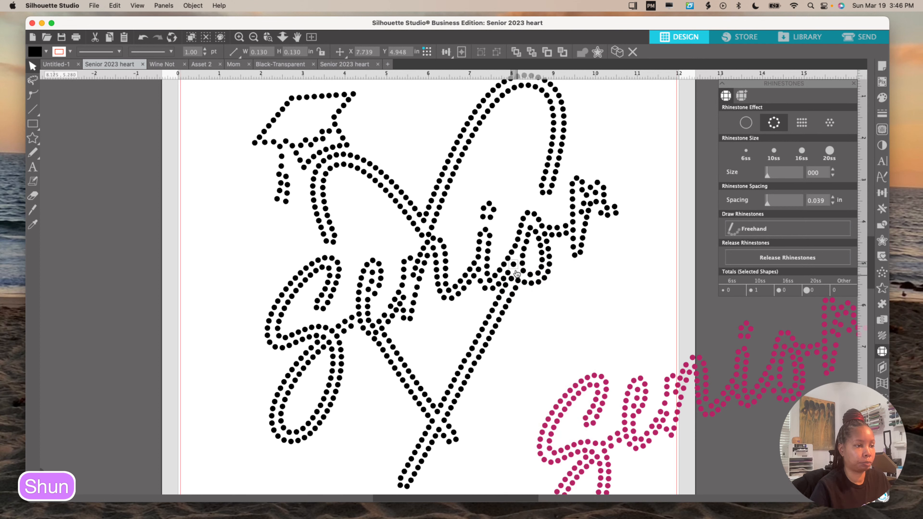
{"action": "left_click_drag", "start_coordinate": [515, 271], "coordinate": [512, 273]}
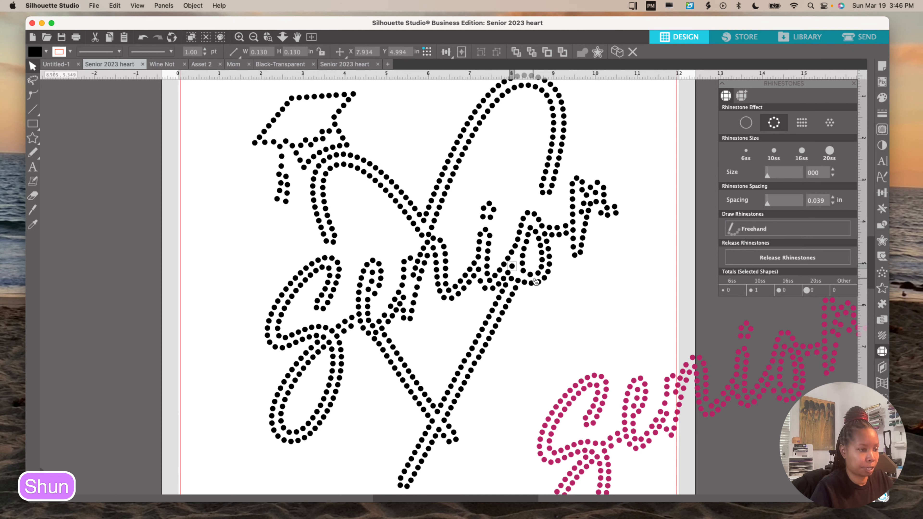
{"action": "key", "text": "Down"}
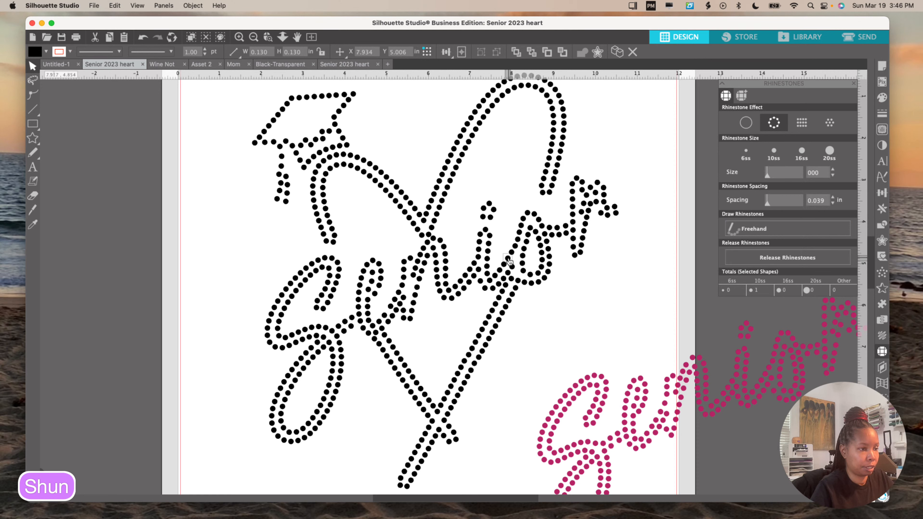
Step: Duplicate another rhinestone beside the o to about X 8.03 in, Y 4.83 in, and adjust the stone below to X 7.923 in, Y 5.017 in
{"action": "left_click", "coordinate": [508, 258]}
{"action": "right_click", "coordinate": [509, 260]}
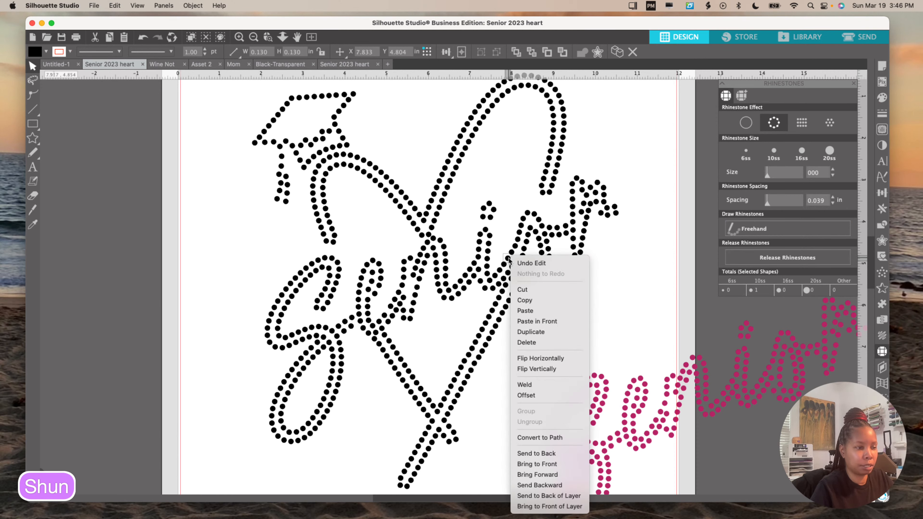
{"action": "left_click", "coordinate": [553, 332]}
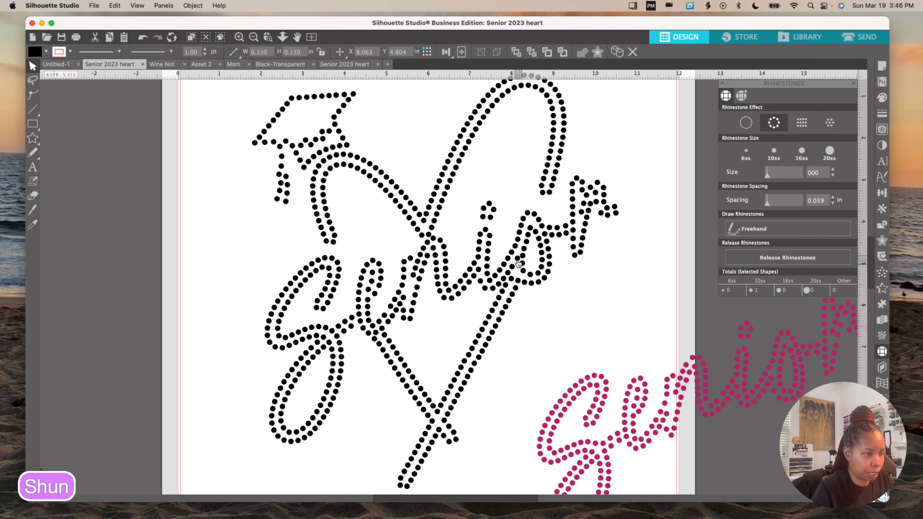
{"action": "left_click_drag", "start_coordinate": [516, 260], "coordinate": [514, 261]}
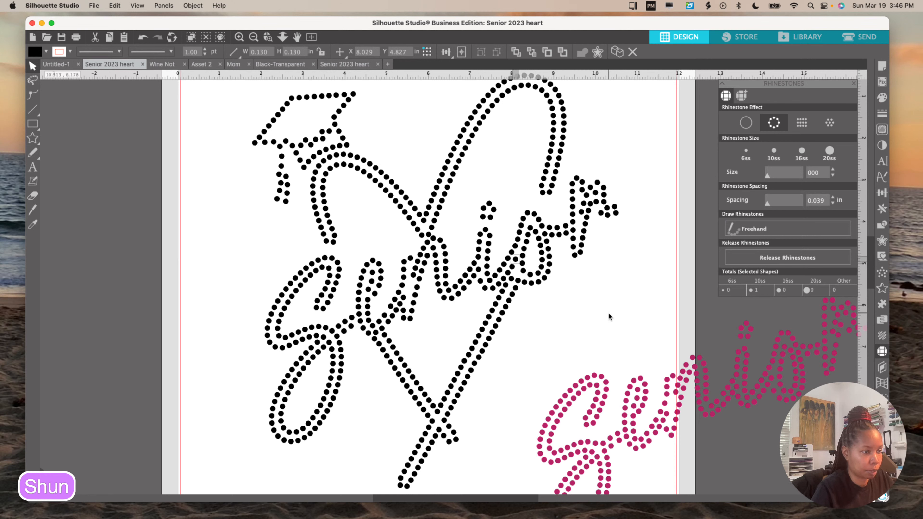
{"action": "left_click_drag", "start_coordinate": [515, 273], "coordinate": [514, 272]}
{"action": "left_click", "coordinate": [513, 270]}
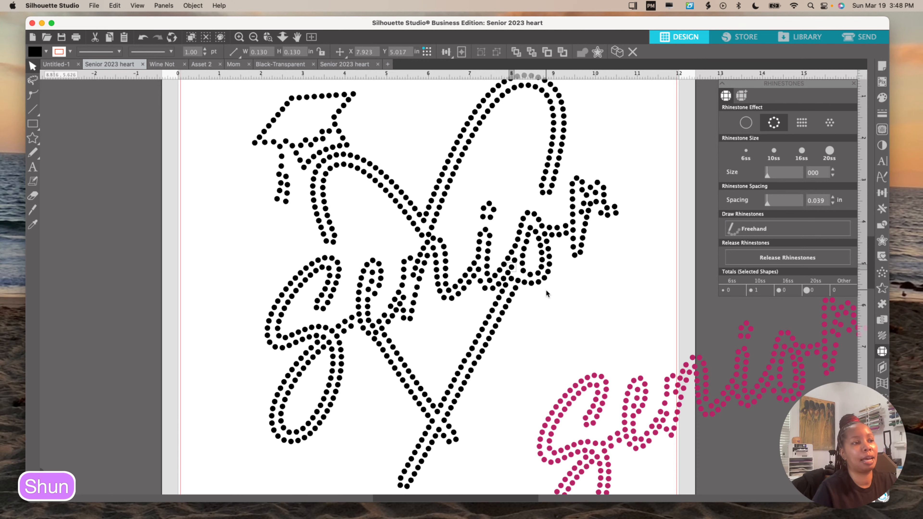
Step: In the color-separated design, move the pink Senior lettering up to about X 1.31 in, Y 2.95 in
{"action": "left_click", "coordinate": [352, 64]}
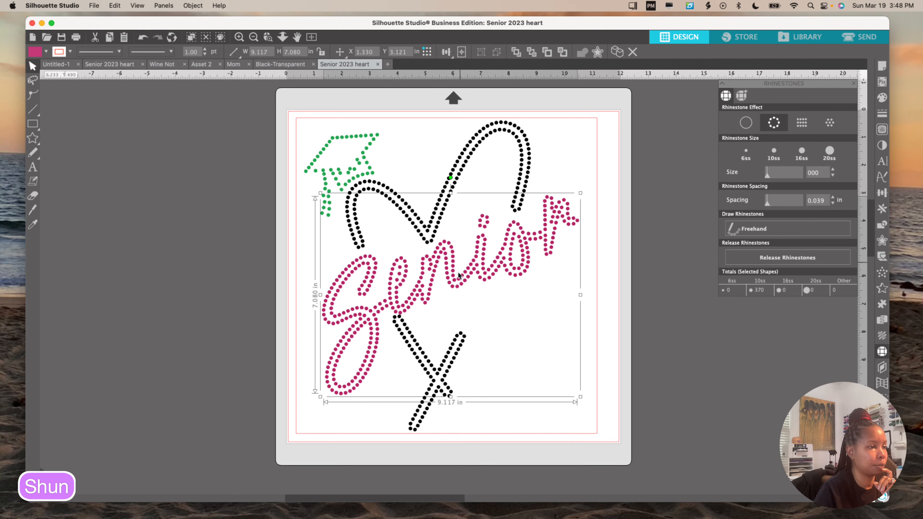
{"action": "left_click_drag", "start_coordinate": [454, 279], "coordinate": [455, 278]}
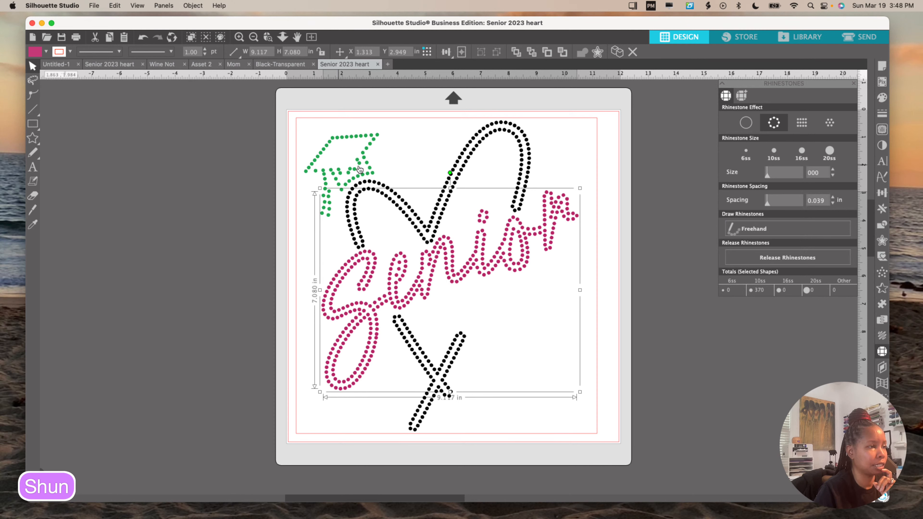
{"action": "left_click", "coordinate": [302, 131]}
{"action": "left_click", "coordinate": [298, 302]}
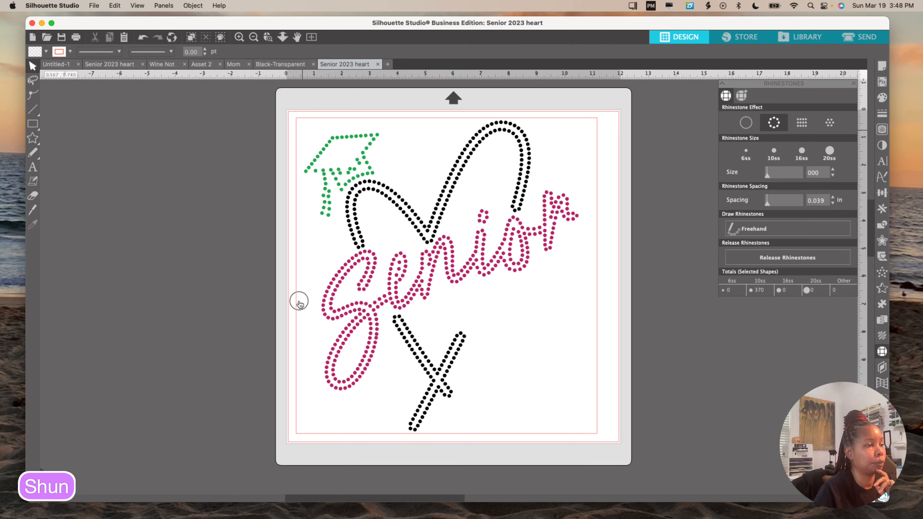
Step: Remove the rhinestone effect from everything in the color-separated design, and reapply the edge rhinestone effect to all of it
{"action": "key", "text": "super+a"}
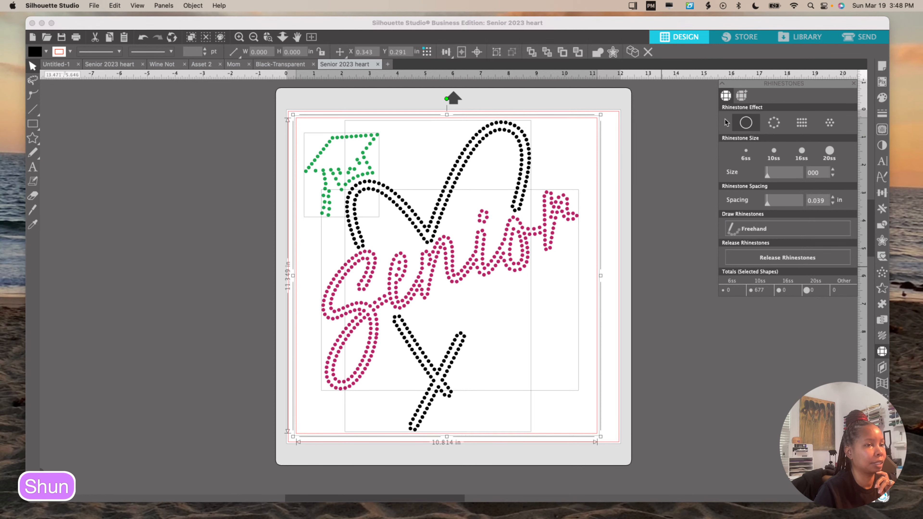
{"action": "left_click", "coordinate": [737, 126]}
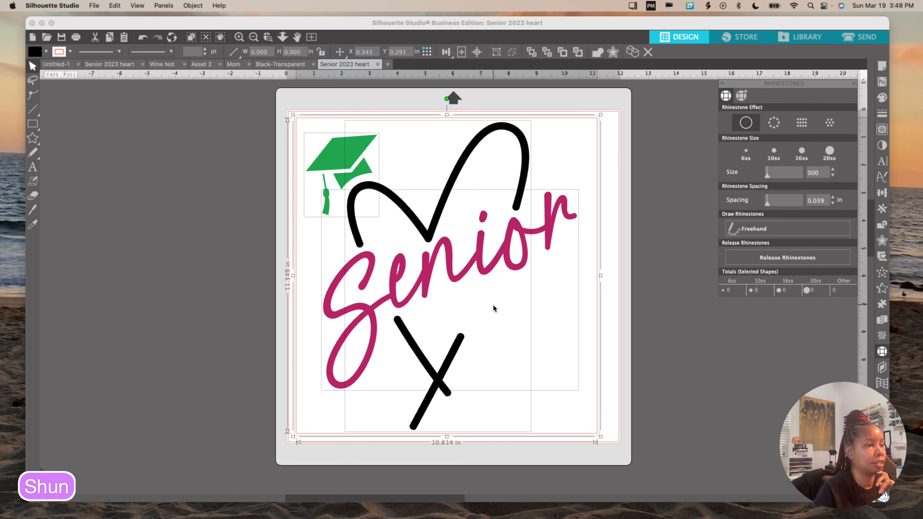
{"action": "left_click", "coordinate": [774, 124]}
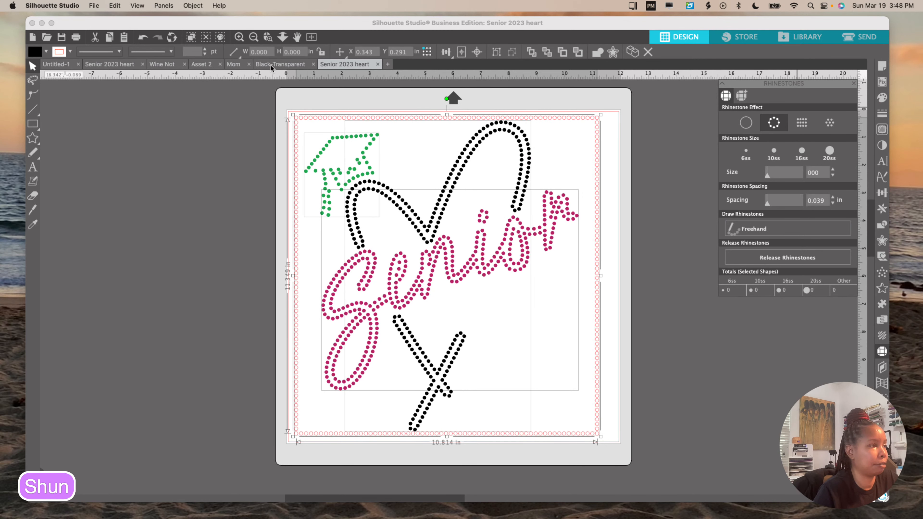
Step: In the all-black heart design, nudge two lower inner-left stones of the o to X 8.157 in, Y 4.922 in and X 8.121 in, Y 5.101 in
{"action": "left_click", "coordinate": [114, 64]}
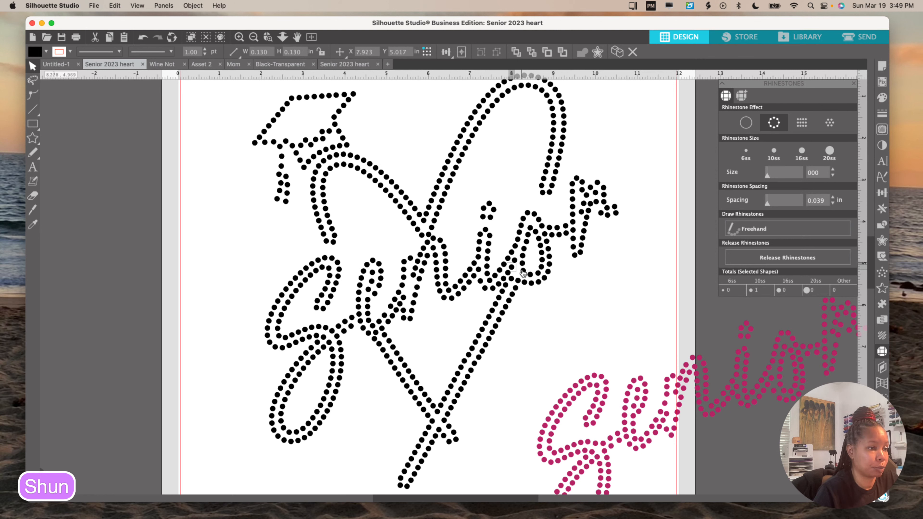
{"action": "left_click", "coordinate": [524, 267]}
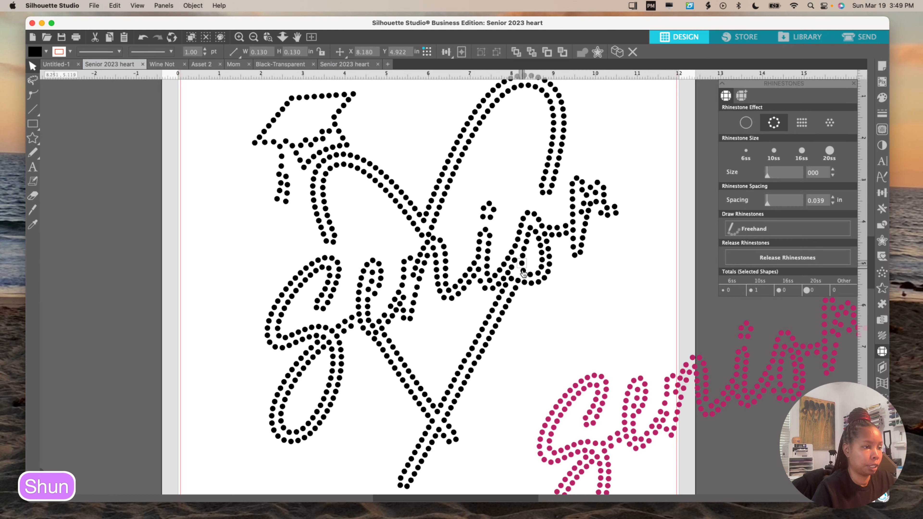
{"action": "key", "text": "Left"}
{"action": "key", "text": "Left"}
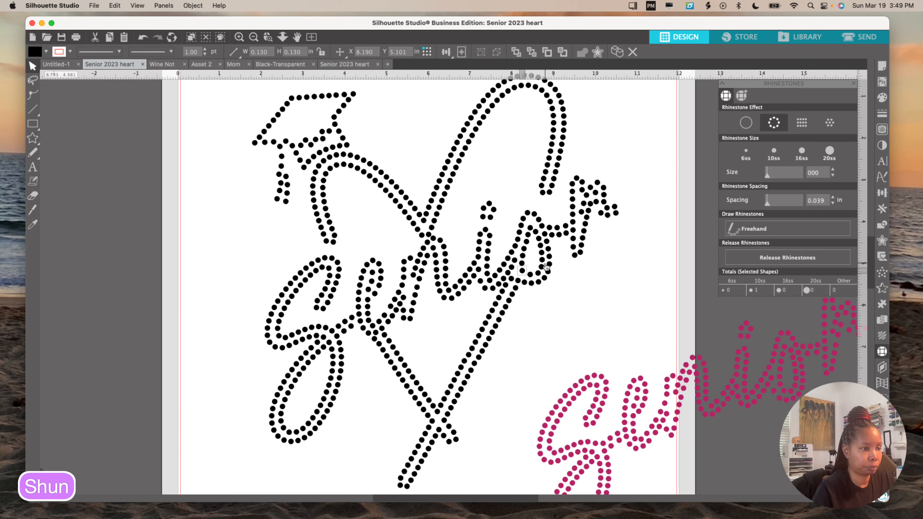
{"action": "key", "text": "Left"}
{"action": "key", "text": "Left"}
{"action": "key", "text": "Left"}
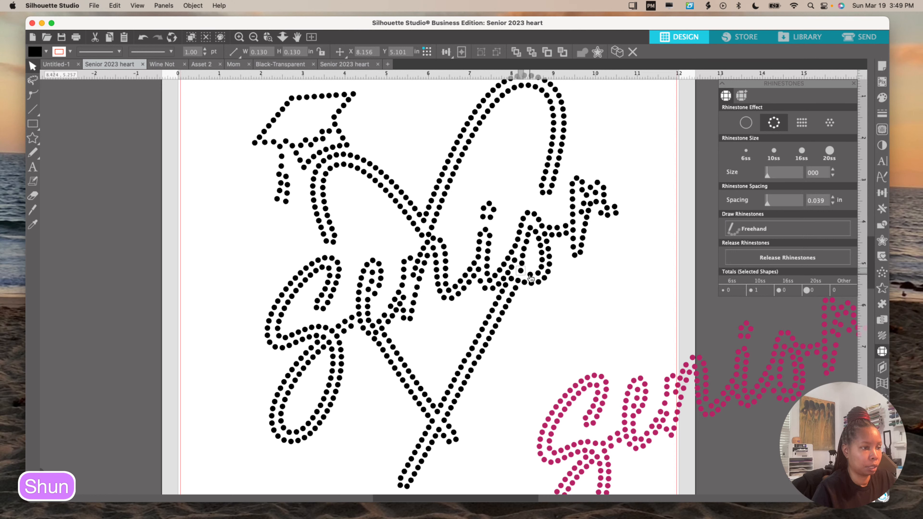
{"action": "key", "text": "Left"}
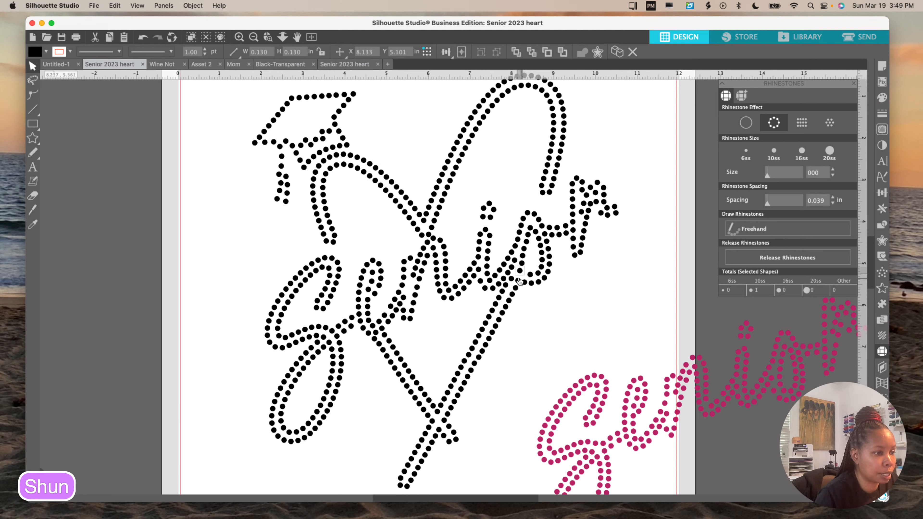
{"action": "key", "text": "Left"}
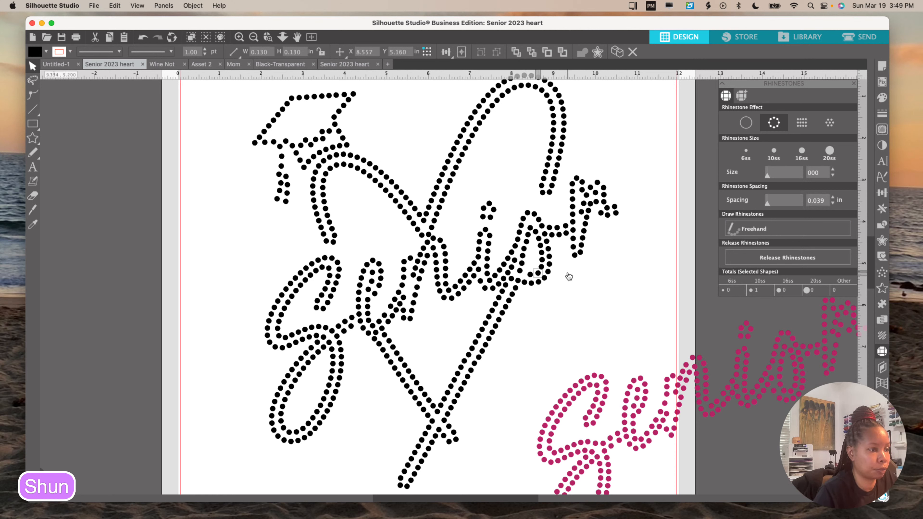
Step: Nudge two stones at the base of the o right, to about X 8.57 in, Y 5.16 in and X 8.39 in, Y 5.21 in
{"action": "key", "text": "Right"}
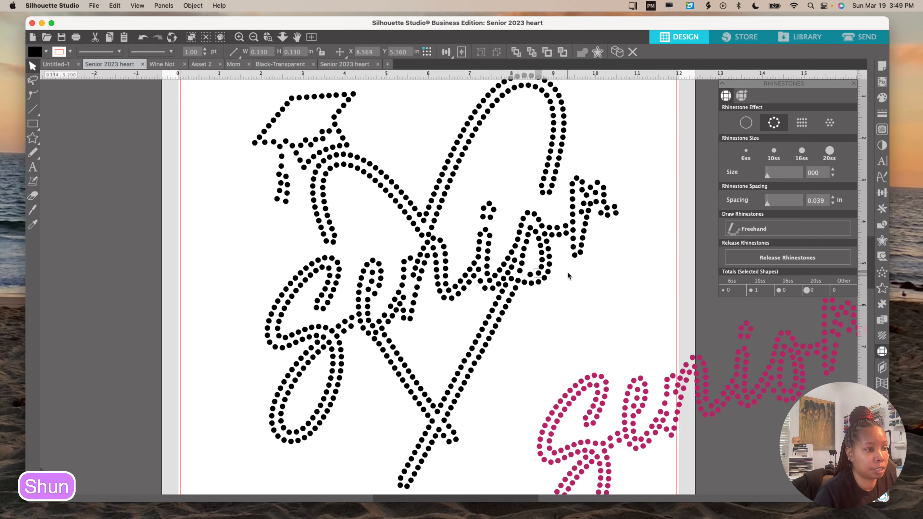
{"action": "left_click", "coordinate": [530, 276]}
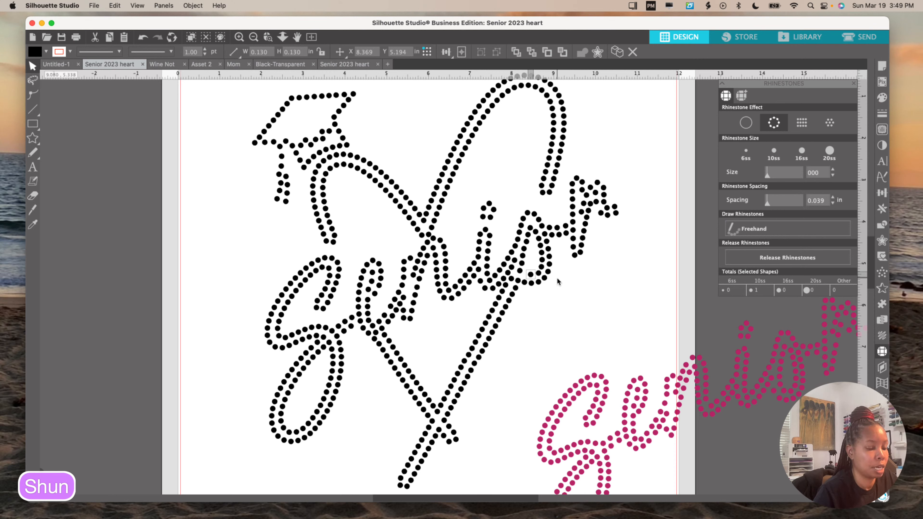
{"action": "key", "text": "Right"}
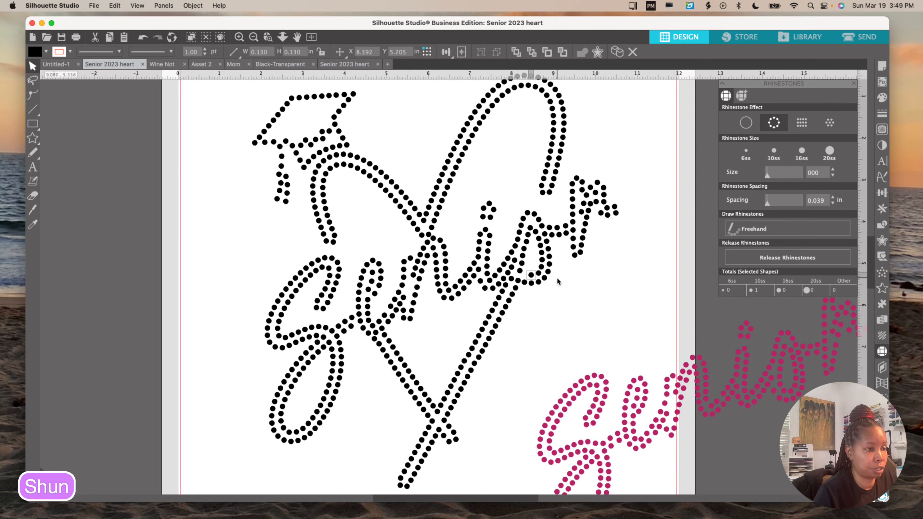
{"action": "key", "text": "Right"}
Step: Duplicate the o's lower inner-left rhinestone and place the copy along the o's base at about X 8.26 in, Y 5.18 in
{"action": "left_click", "coordinate": [521, 271]}
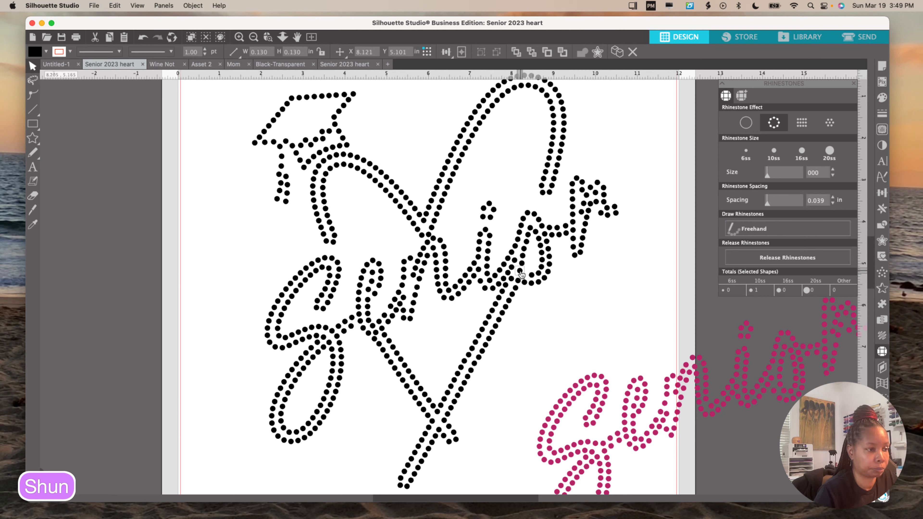
{"action": "right_click", "coordinate": [520, 273]}
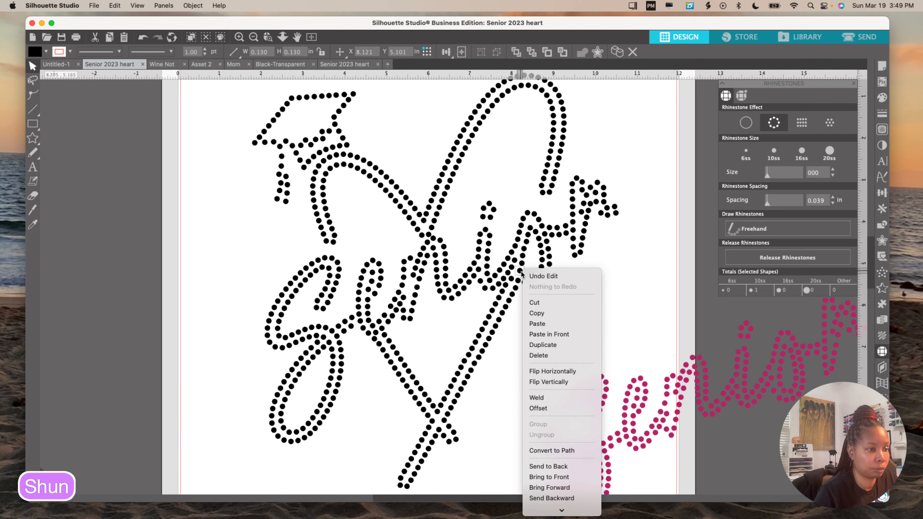
{"action": "left_click", "coordinate": [557, 341]}
{"action": "left_click_drag", "start_coordinate": [524, 276], "coordinate": [529, 277]}
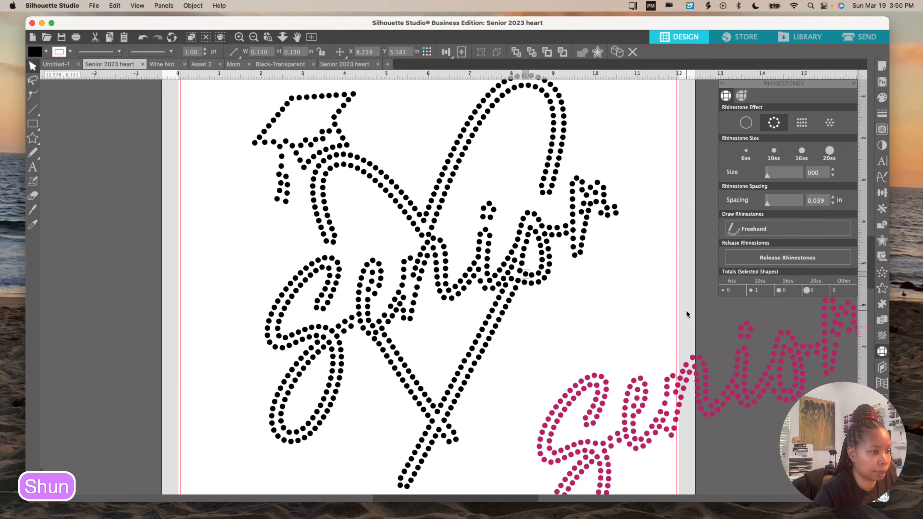
{"action": "key", "text": "Down"}
Step: Nudge two inner-left stones of the o left, to X 8.146 in, Y 4.922 in and X 8.257 in, Y 4.405 in
{"action": "left_click", "coordinate": [521, 263]}
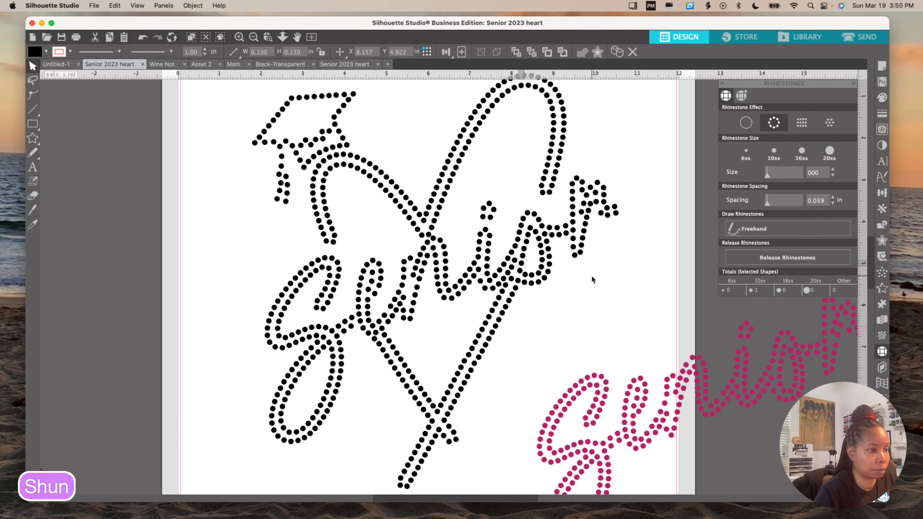
{"action": "key", "text": "Left"}
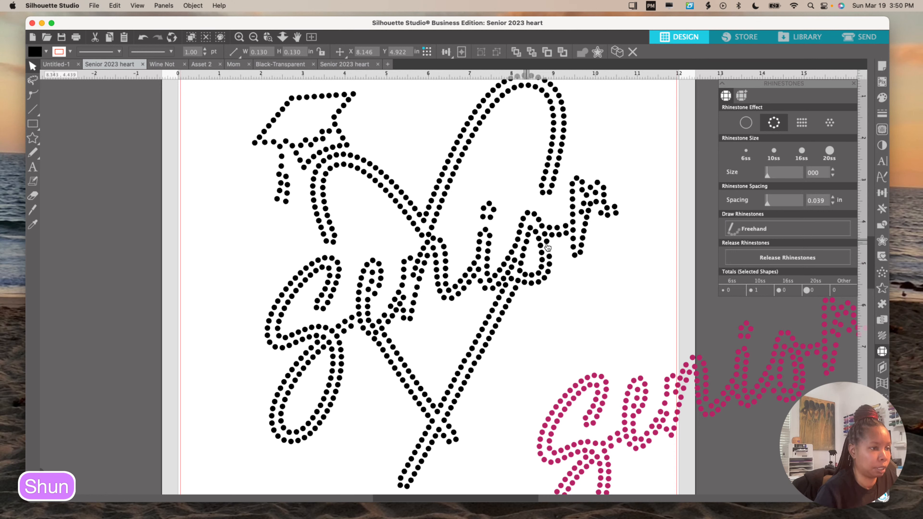
{"action": "left_click", "coordinate": [526, 241]}
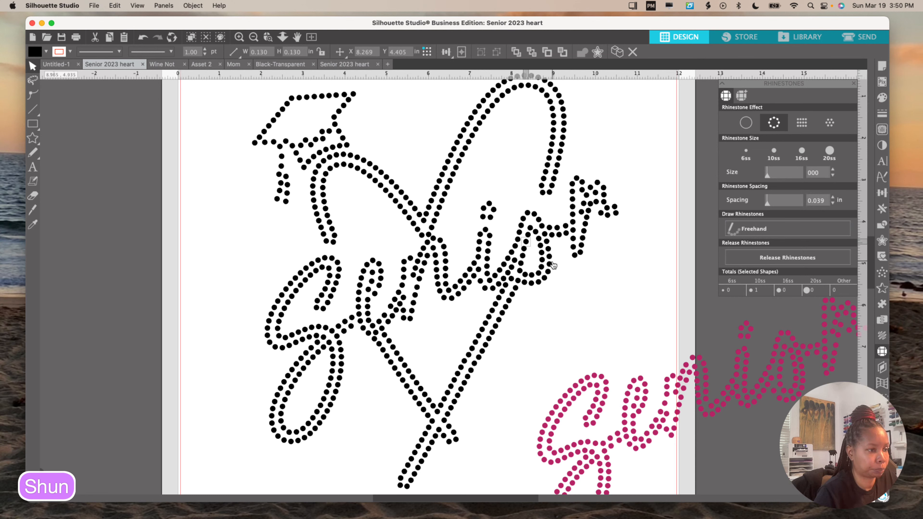
{"action": "key", "text": "Left"}
Step: Shift the following inner-left stones of the o left, including those to X 8.154 in, Y 4.742 in and X 8.123 in, Y 4.922 in
{"action": "key", "text": "Tab"}
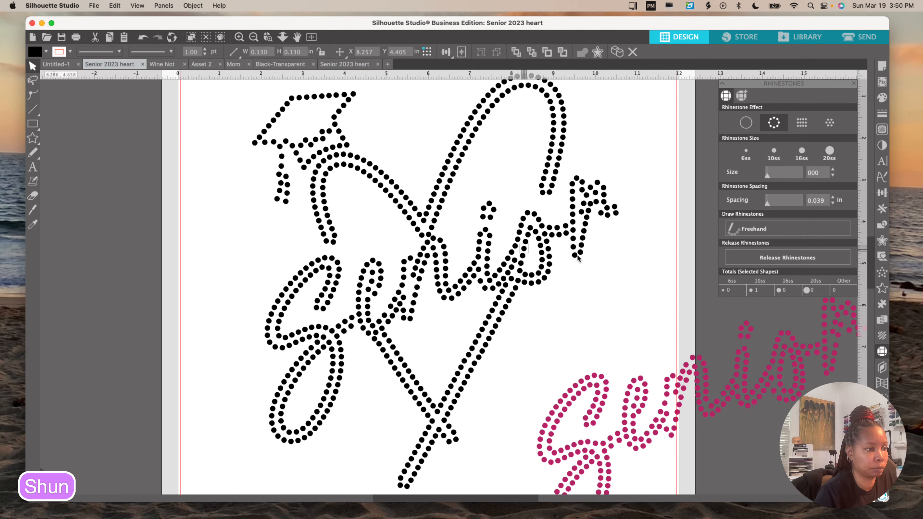
{"action": "key", "text": "Up"}
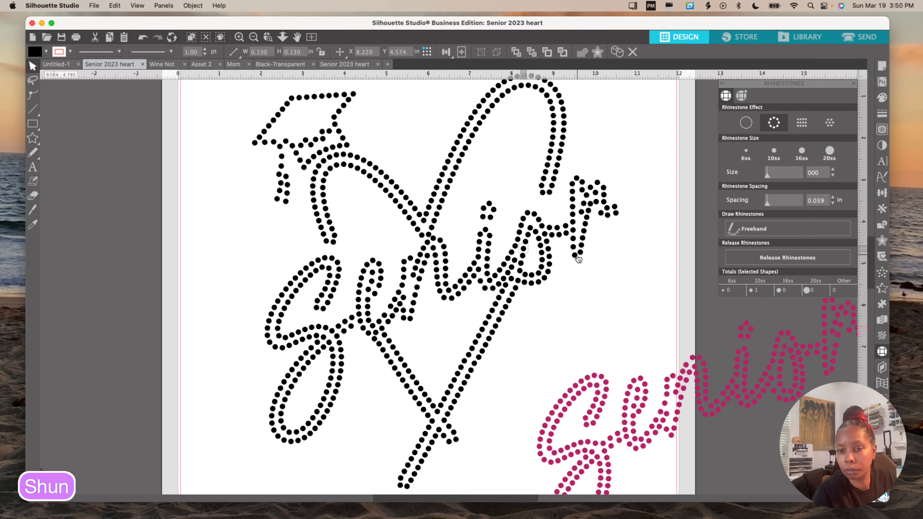
{"action": "key", "text": "Left"}
{"action": "key", "text": "Left"}
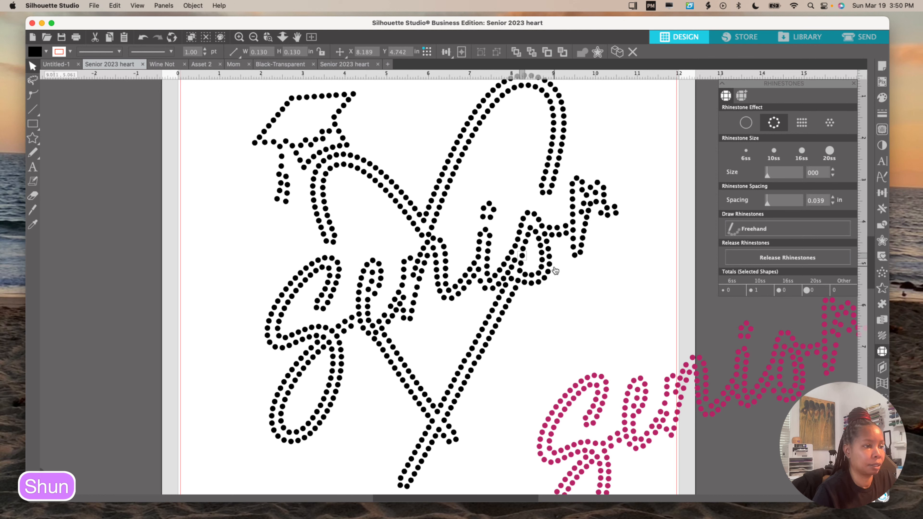
{"action": "key", "text": "Left"}
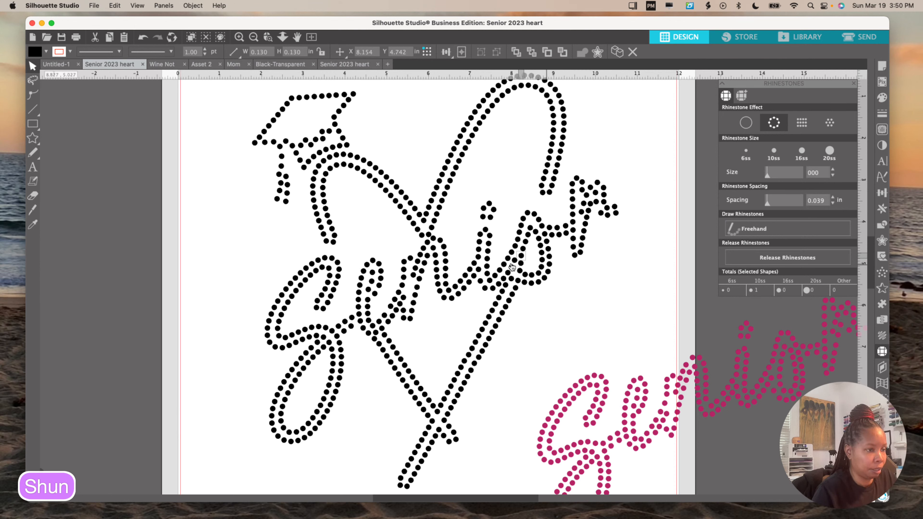
{"action": "left_click", "coordinate": [520, 263]}
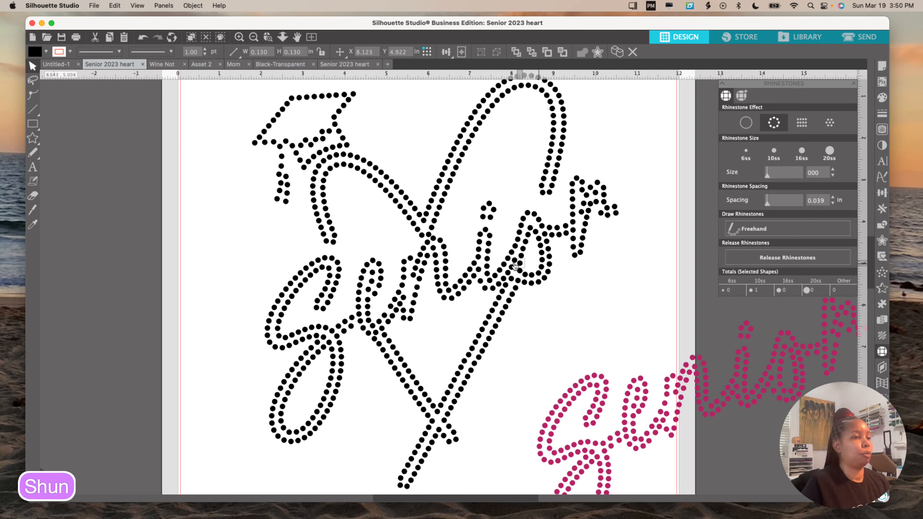
{"action": "key", "text": "Left"}
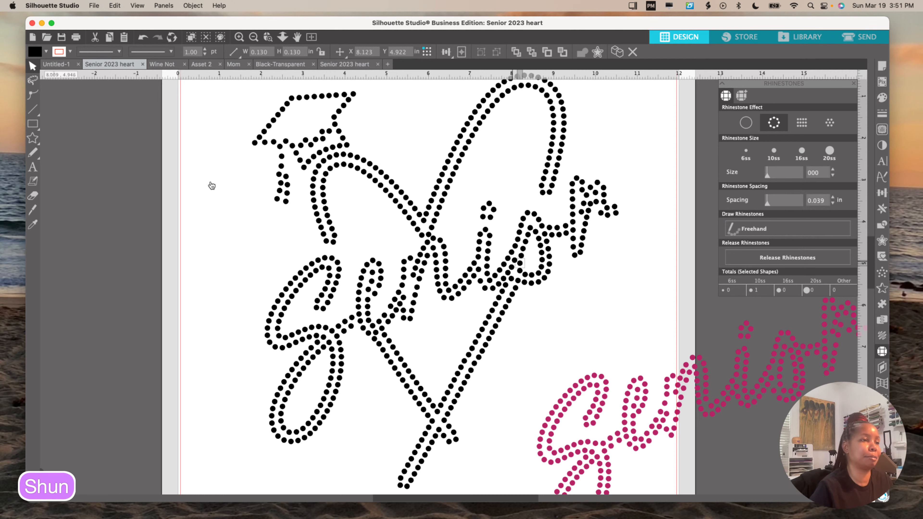
Step: Delete the pink Senior lettering beside the black heart design
{"action": "left_click", "coordinate": [643, 398]}
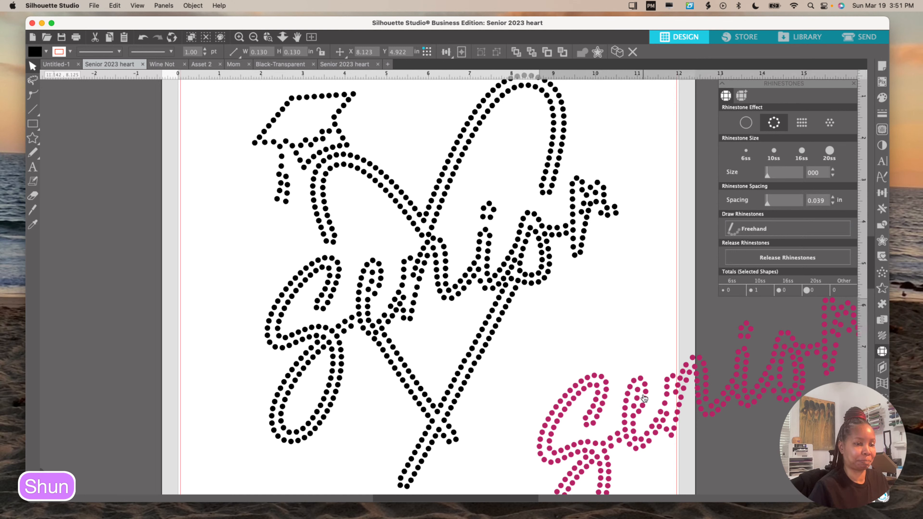
{"action": "key", "text": "Delete"}
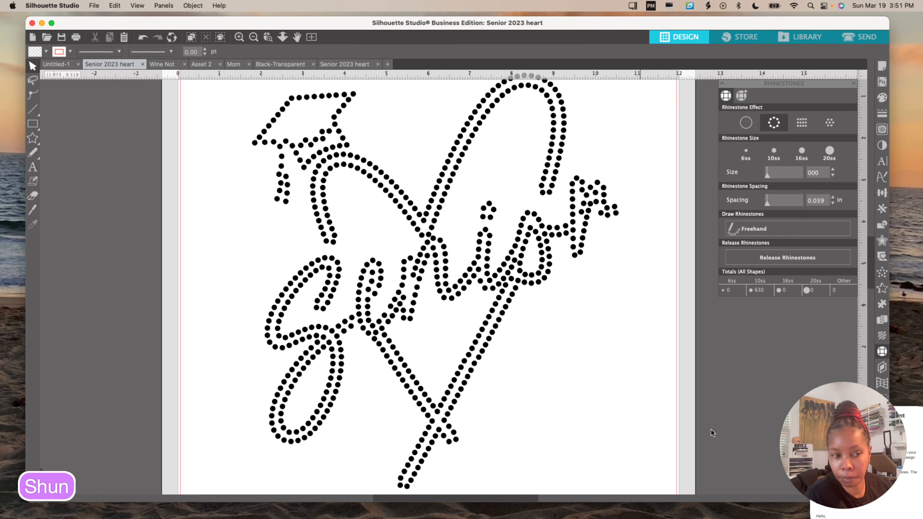
Step: Fine-tune the o's middle inner-left stones slightly left, to about X 8.19 in, Y 4.57 in and X 8.14 in, Y 4.74 in
{"action": "mouse_move", "coordinate": [920, 518]}
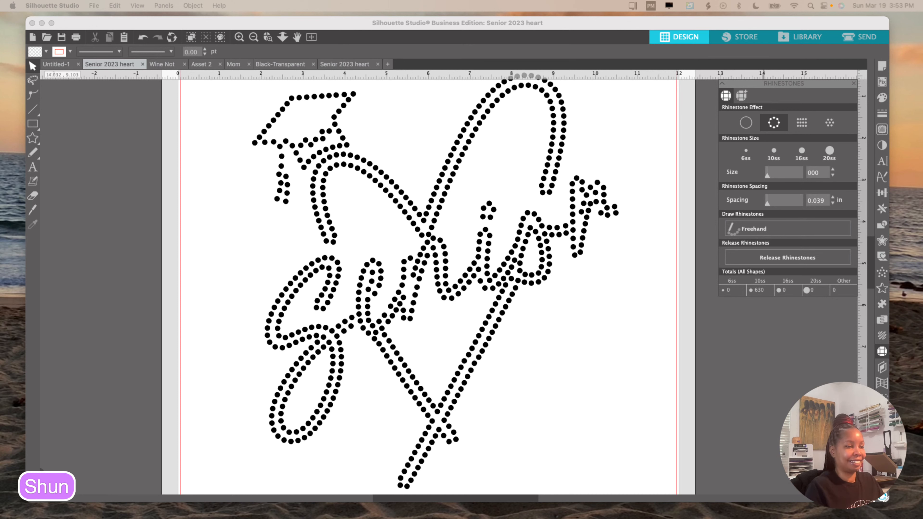
{"action": "left_click", "coordinate": [520, 270]}
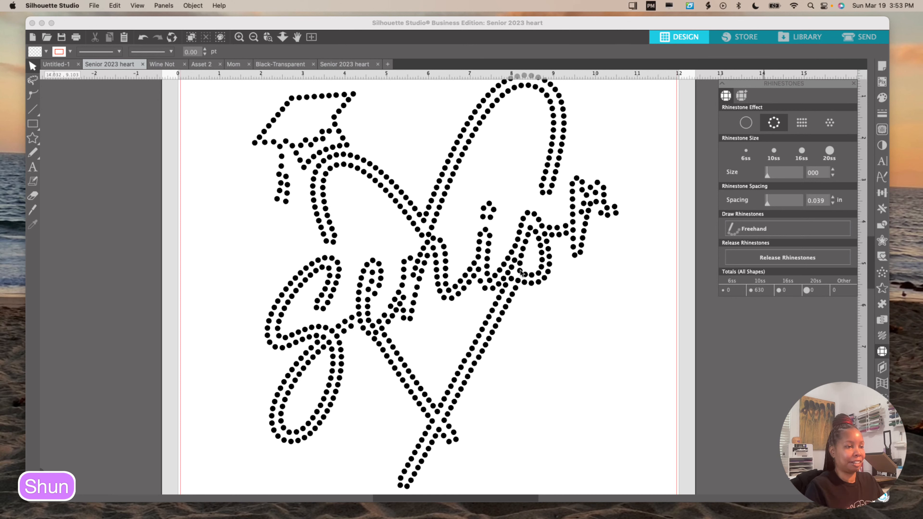
{"action": "left_click", "coordinate": [523, 249]}
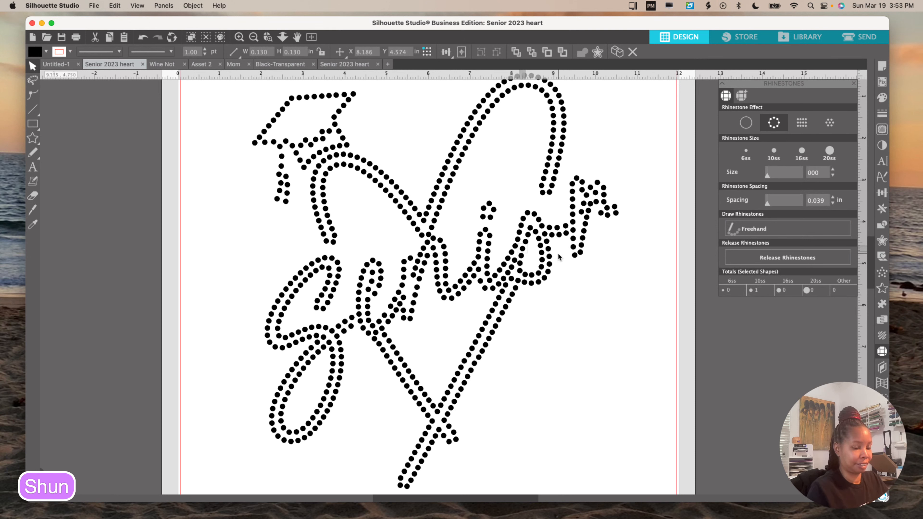
{"action": "key", "text": "Left"}
{"action": "key", "text": "Up"}
{"action": "left_click", "coordinate": [521, 256]}
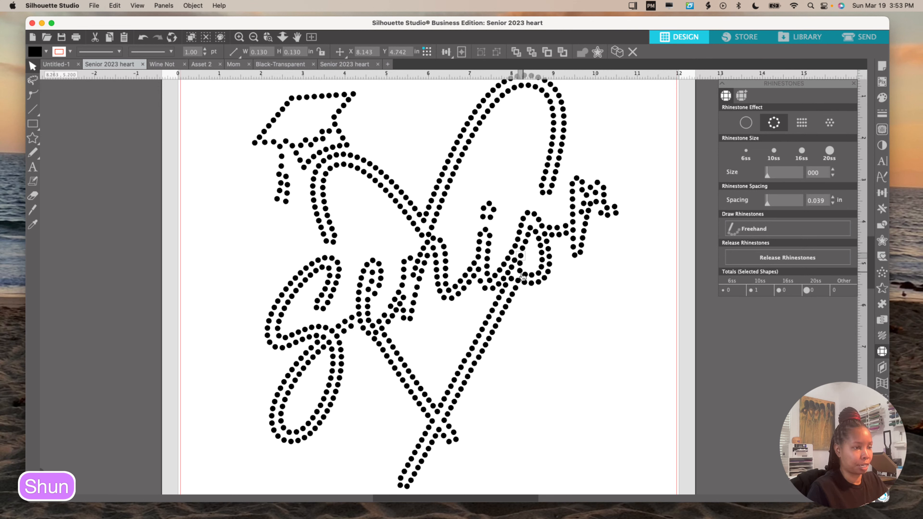
{"action": "key", "text": "Left"}
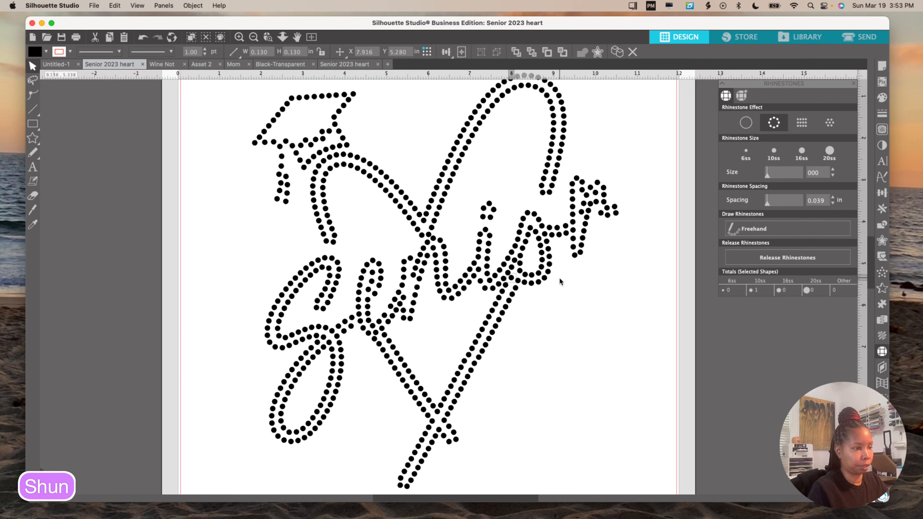
Step: Move the stone where the heart's line meets the base of the o up and right to X 7.951 in, Y 5.246 in
{"action": "key", "text": "Right"}
{"action": "key", "text": "Up"}
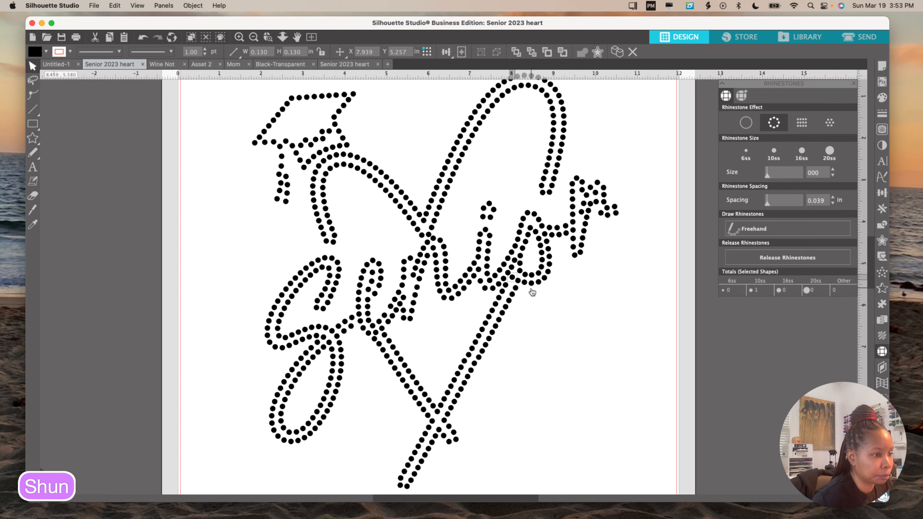
{"action": "key", "text": "Up"}
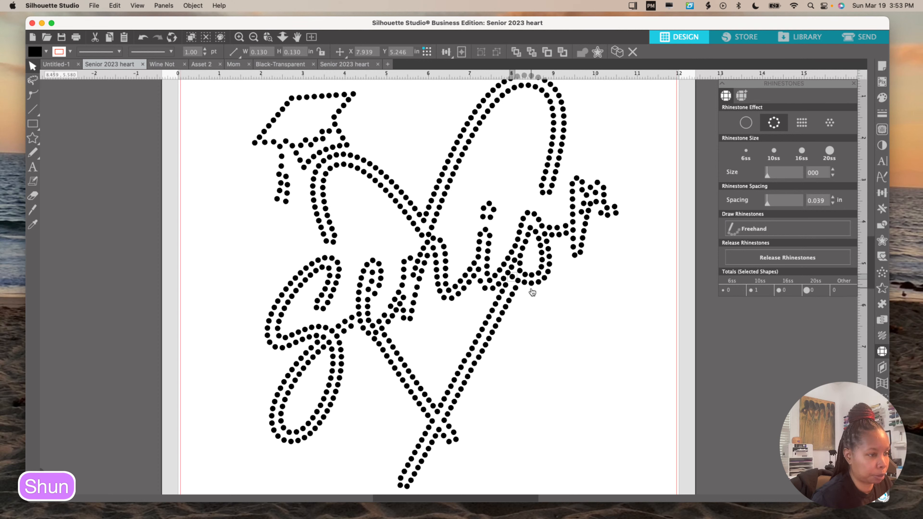
{"action": "key", "text": "Right"}
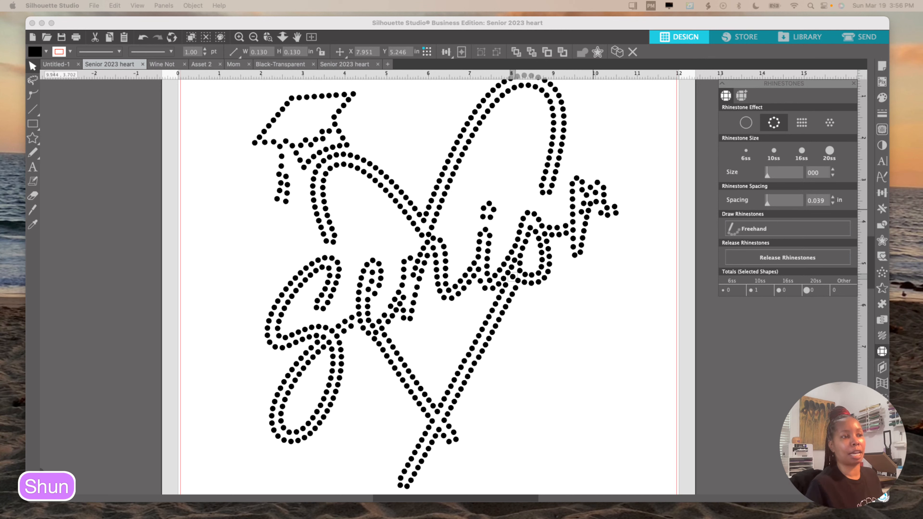
{"action": "mouse_move", "coordinate": [281, 508]}
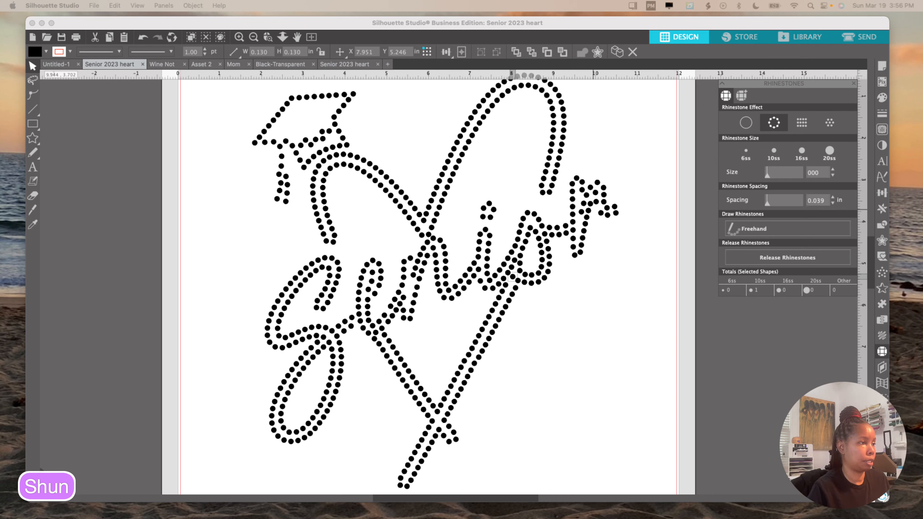
Step: Nudge the second stone from the graduation cap's lower-left corner left and down to X 1.954 in, Y 2.048 in
{"action": "left_click", "coordinate": [264, 141]}
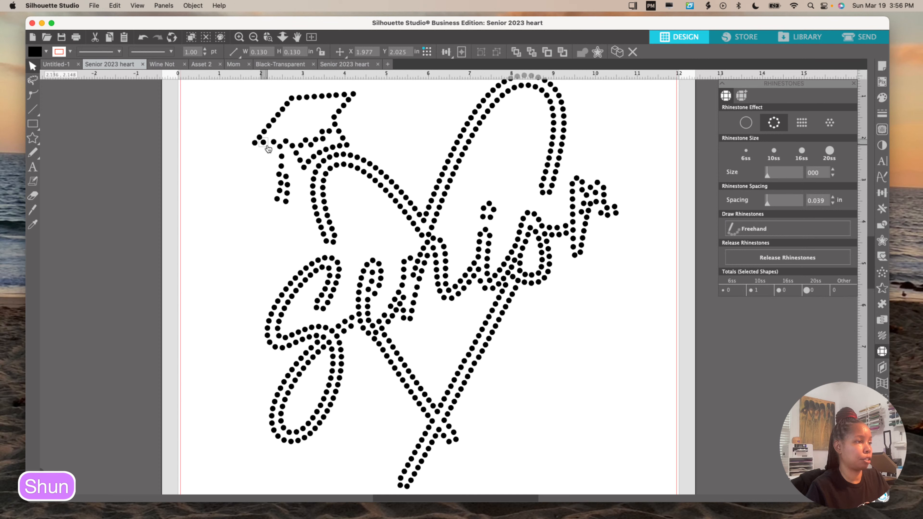
{"action": "key", "text": "Left"}
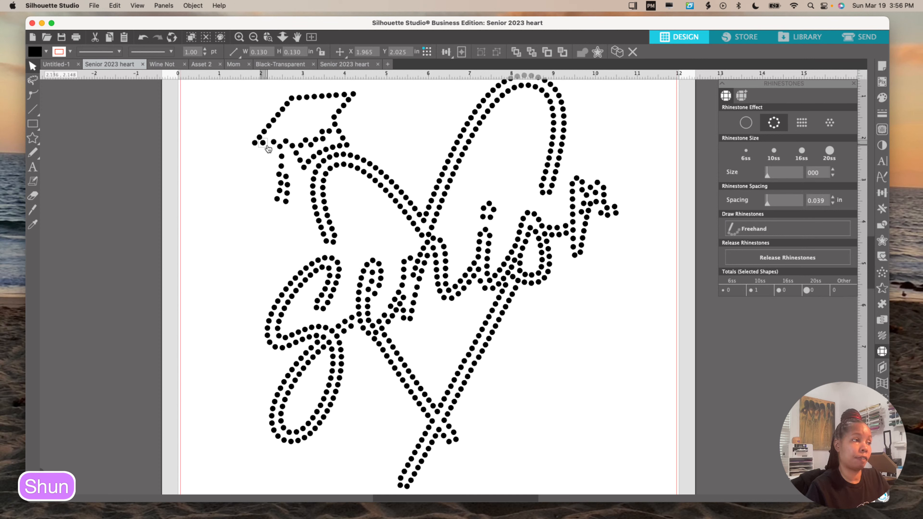
{"action": "key", "text": "Down"}
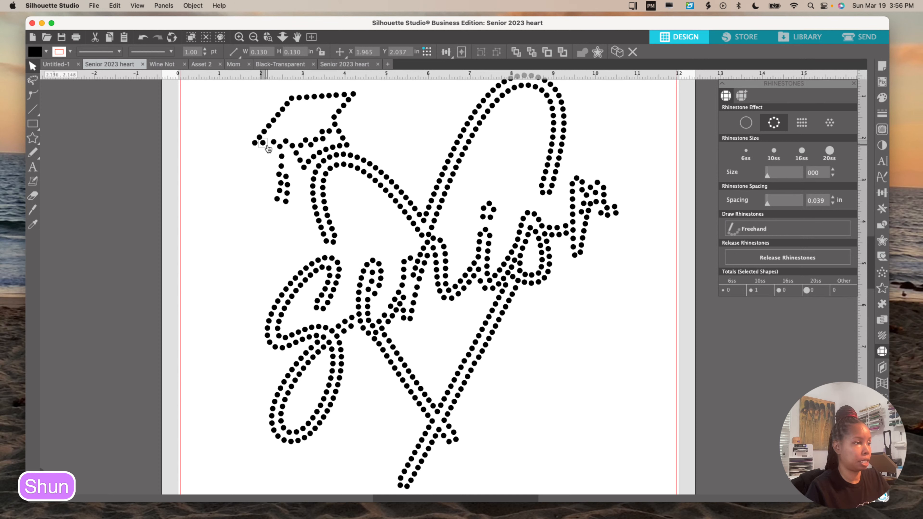
{"action": "key", "text": "Down"}
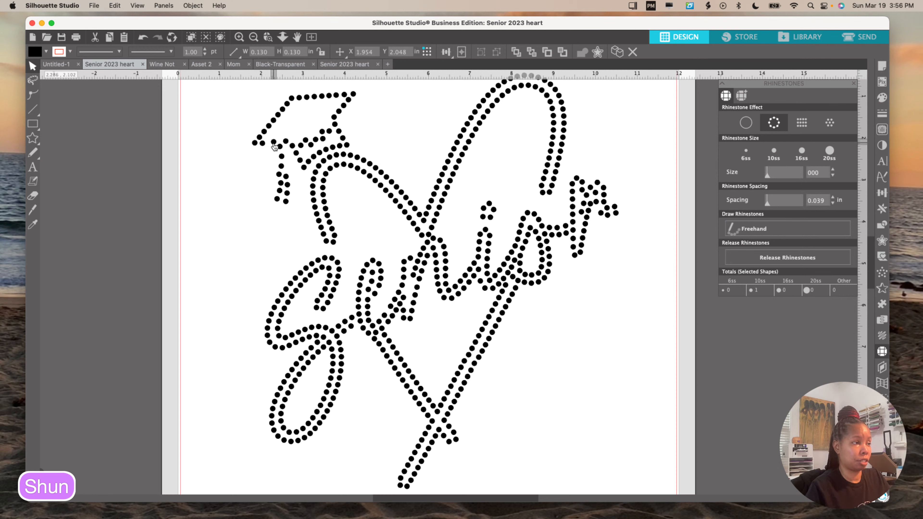
Step: Reposition the next two stones along the cap's lower-left edge at X 2.139 in, Y 2.054 in and X 2.326 in, Y 2.060 in
{"action": "left_click", "coordinate": [273, 145]}
{"action": "left_click_drag", "start_coordinate": [272, 145], "coordinate": [269, 147]}
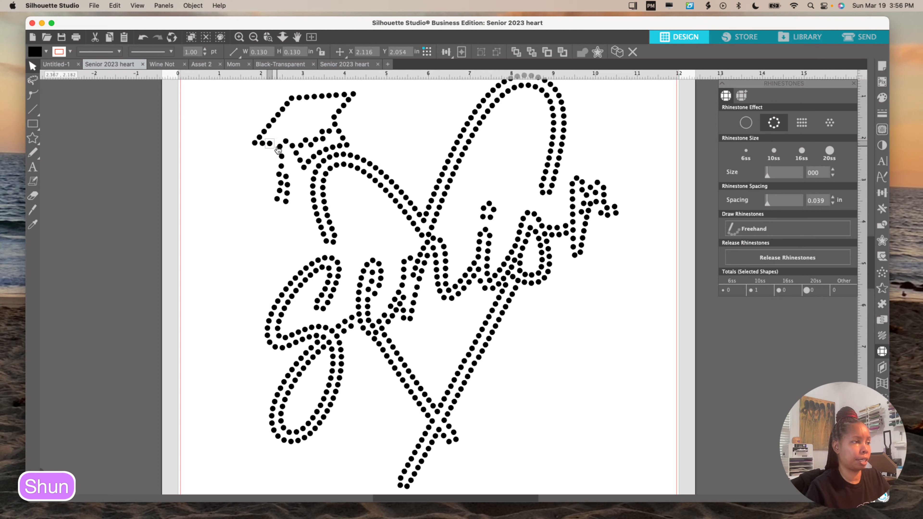
{"action": "key", "text": "Right"}
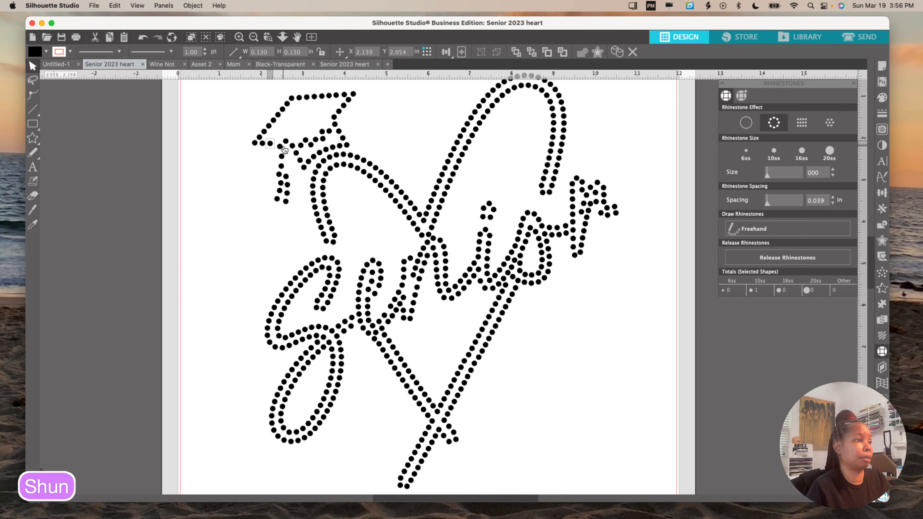
{"action": "left_click_drag", "start_coordinate": [270, 143], "coordinate": [279, 147]}
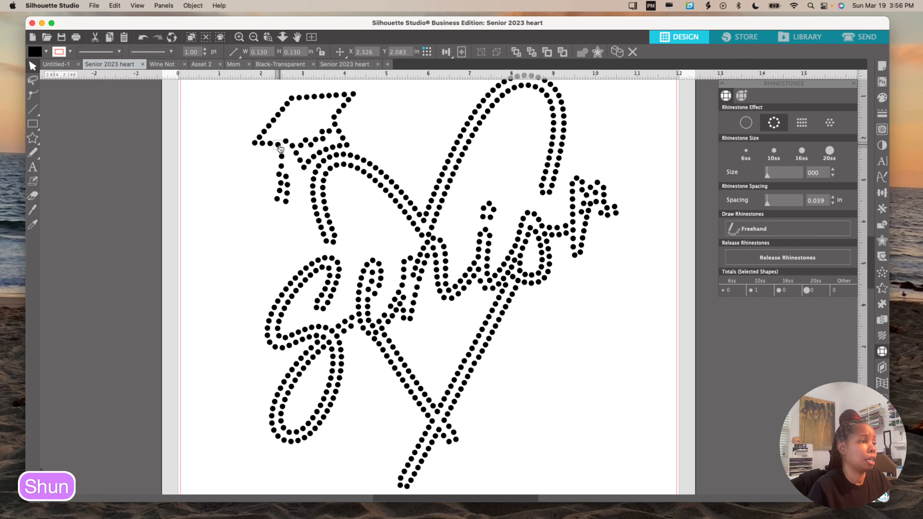
{"action": "key", "text": "Up"}
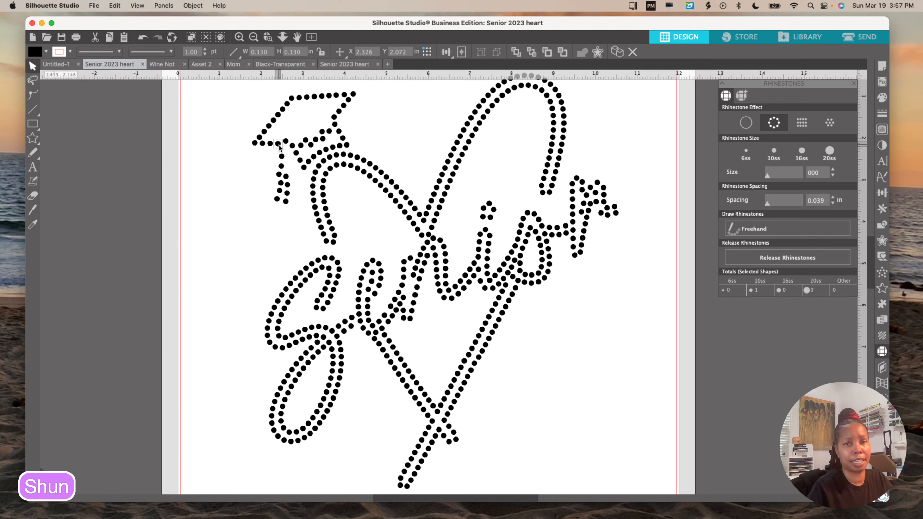
{"action": "key", "text": "Up"}
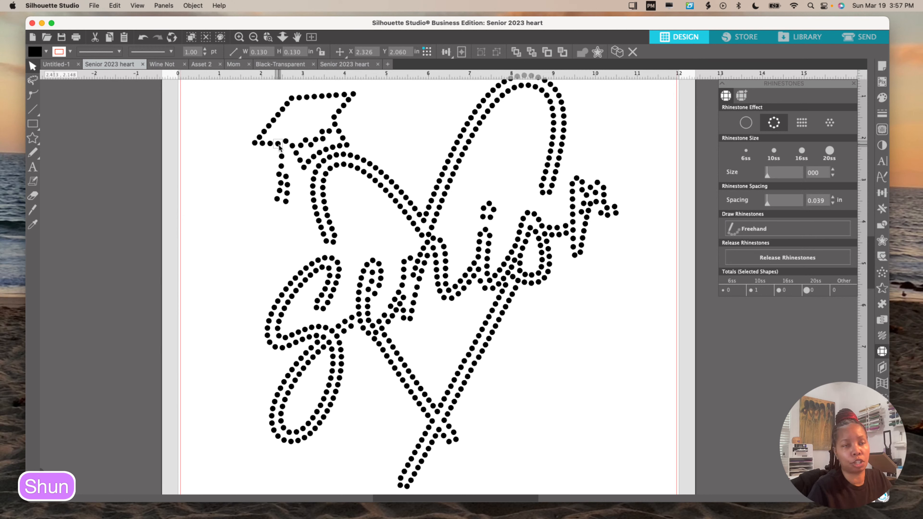